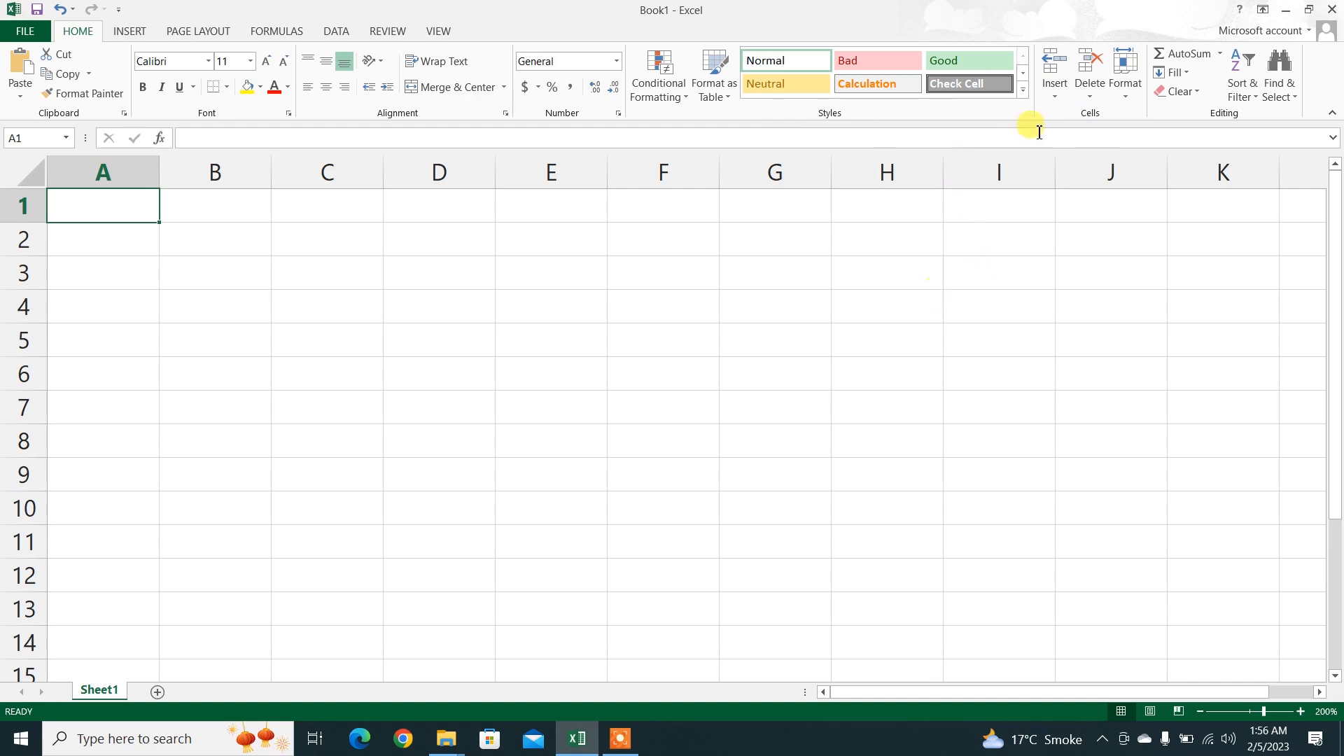
pyautogui.click(1054, 99)
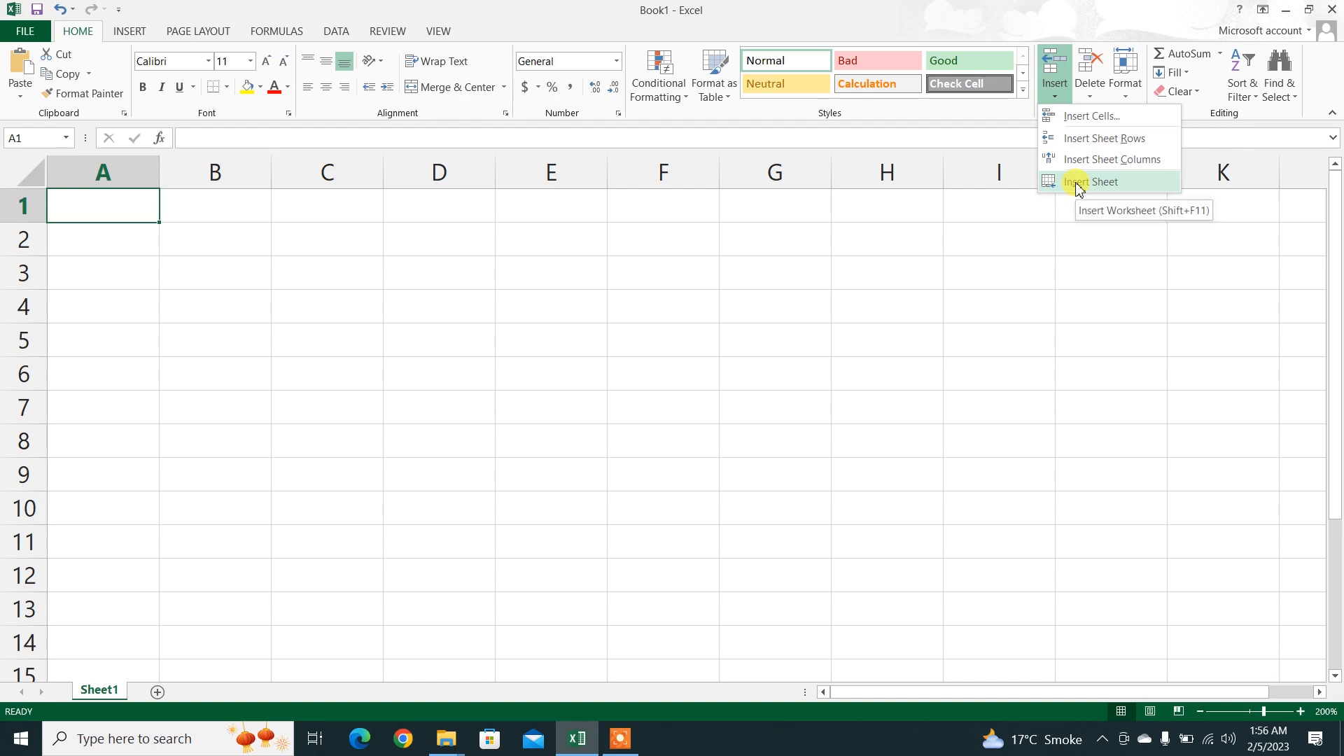
pyautogui.click(397, 423)
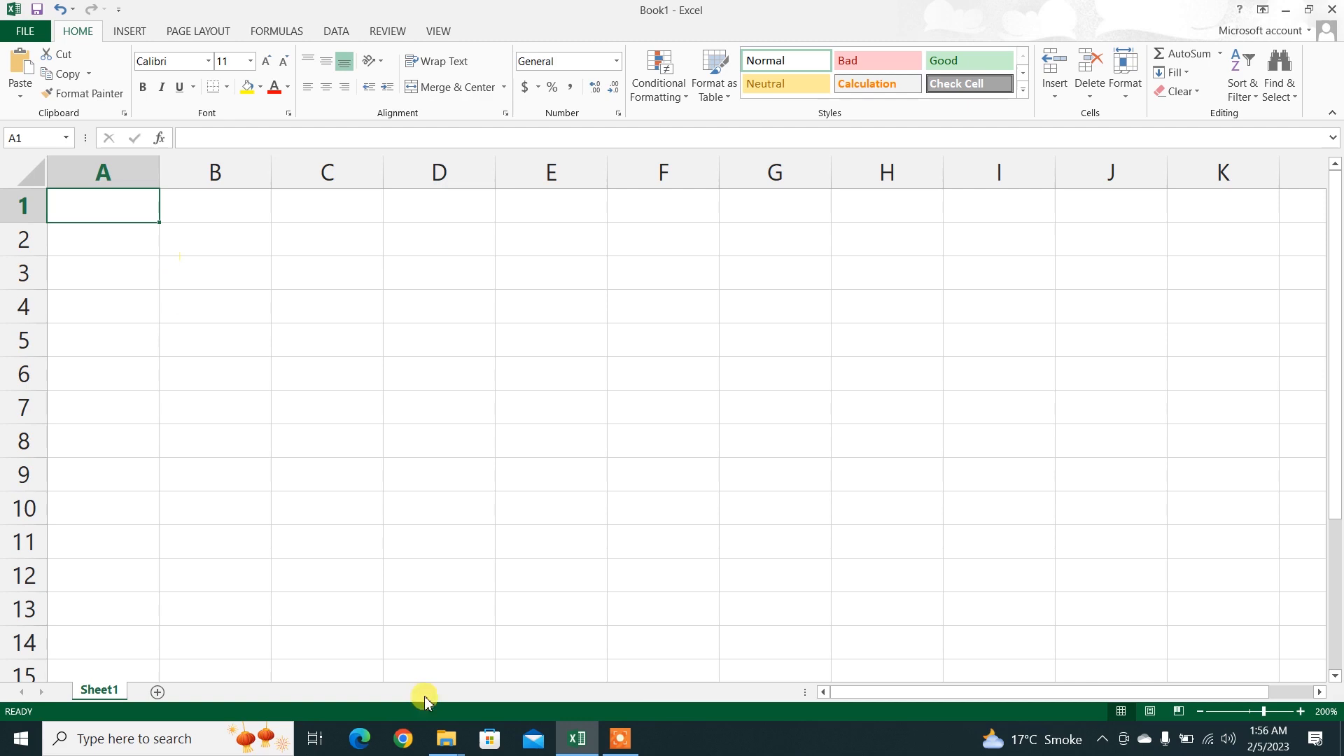
pyautogui.click(620, 735)
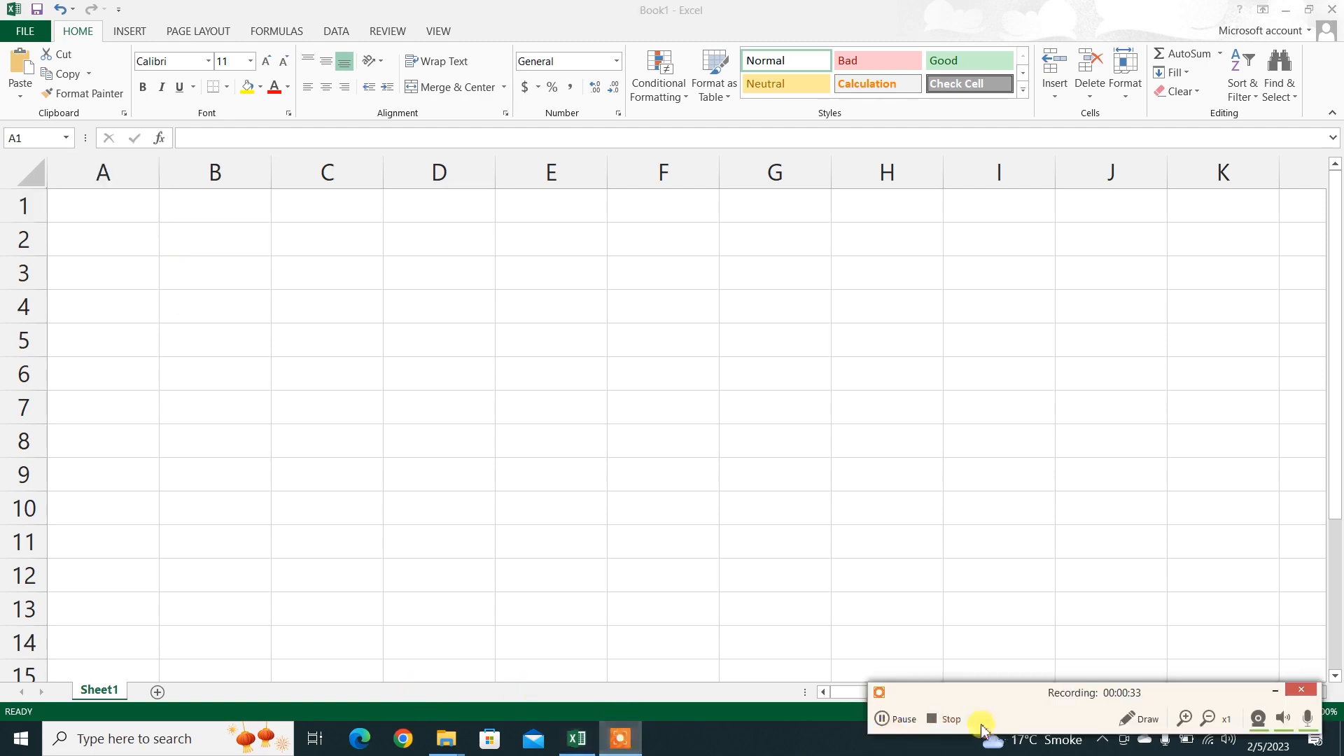
pyautogui.click(896, 719)
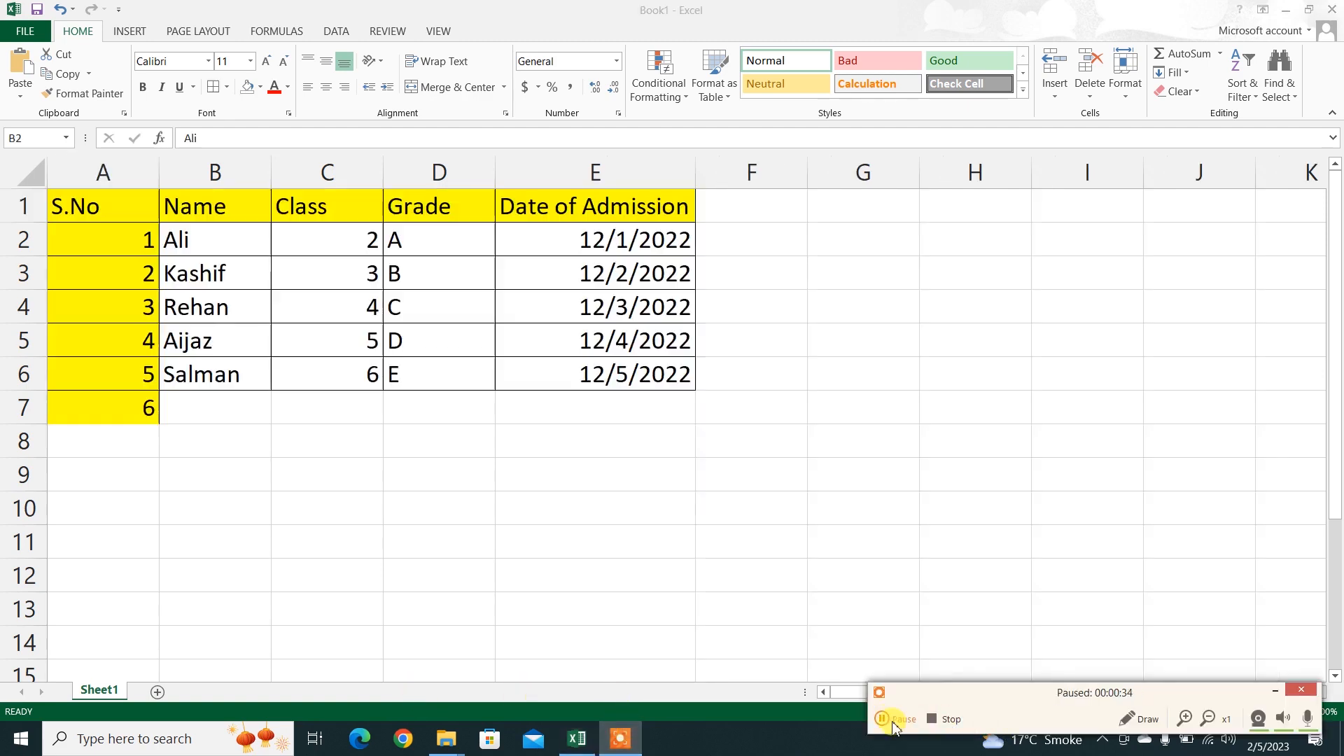
pyautogui.click(894, 719)
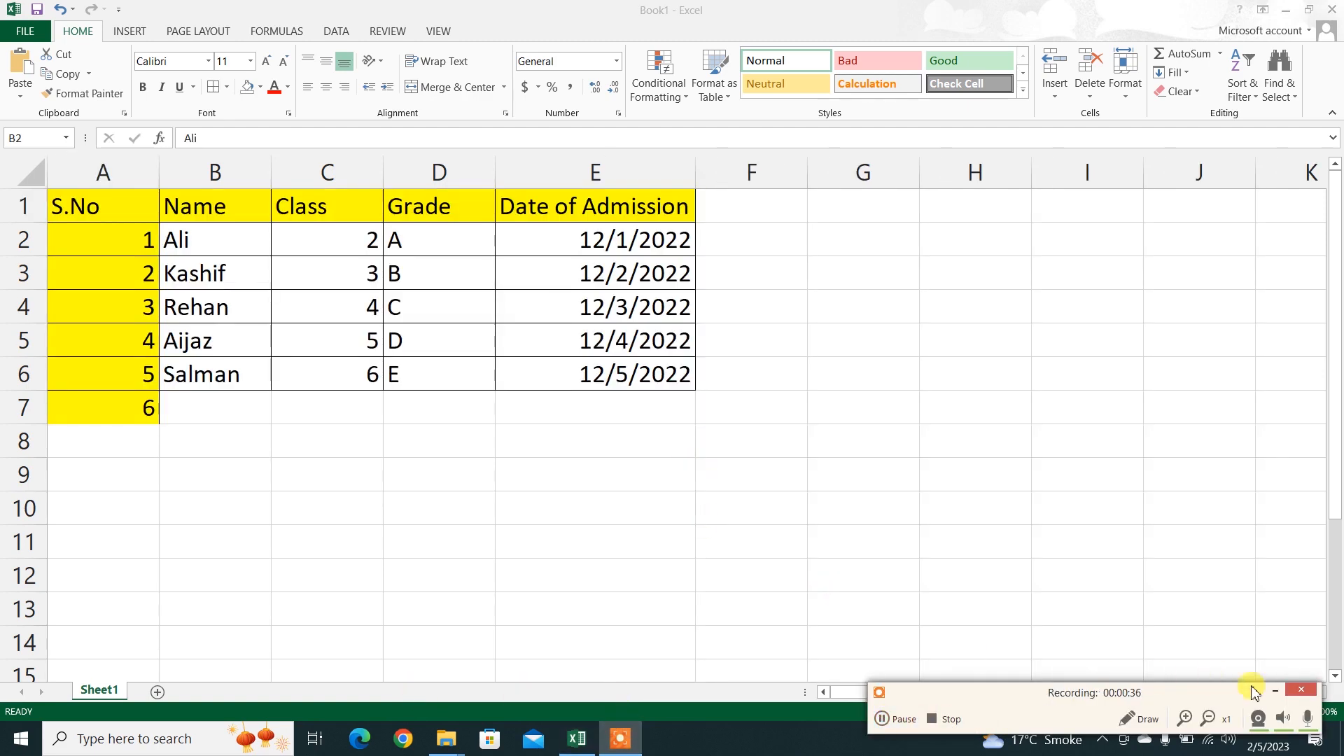
pyautogui.click(1275, 691)
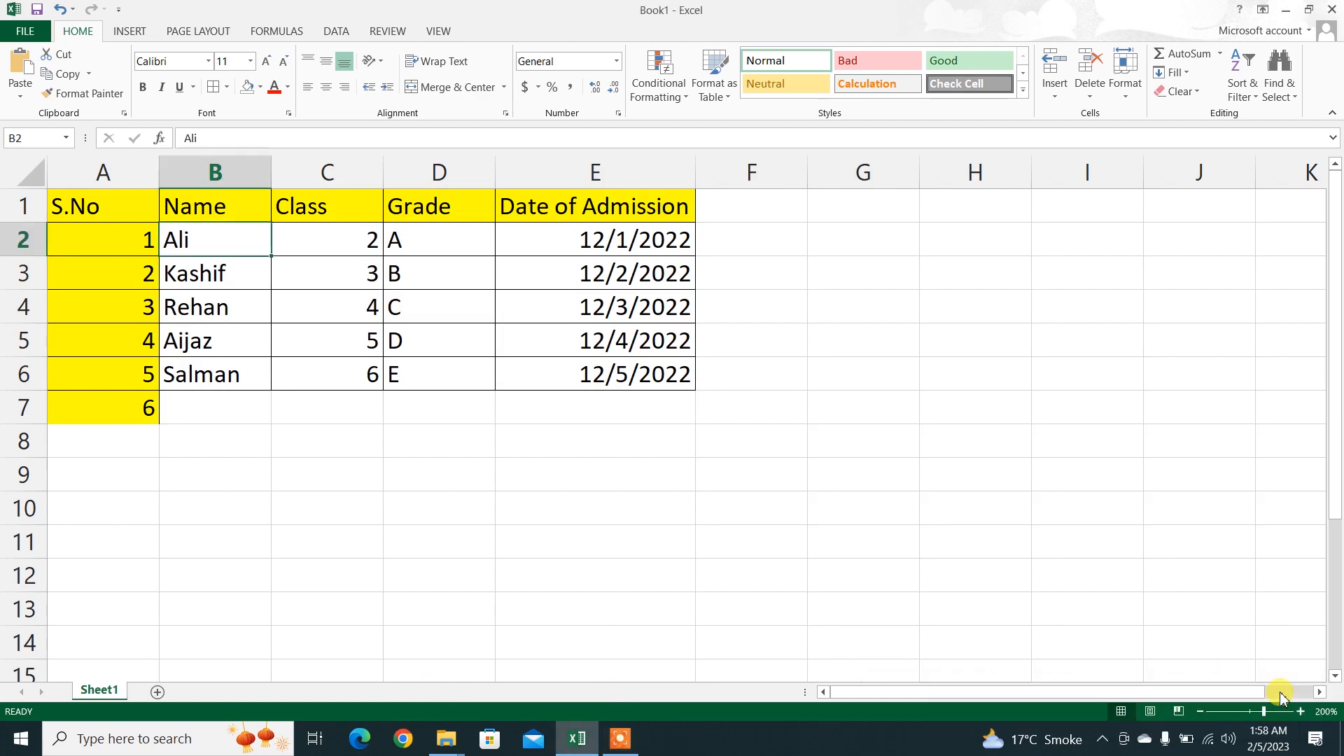
pyautogui.click(430, 344)
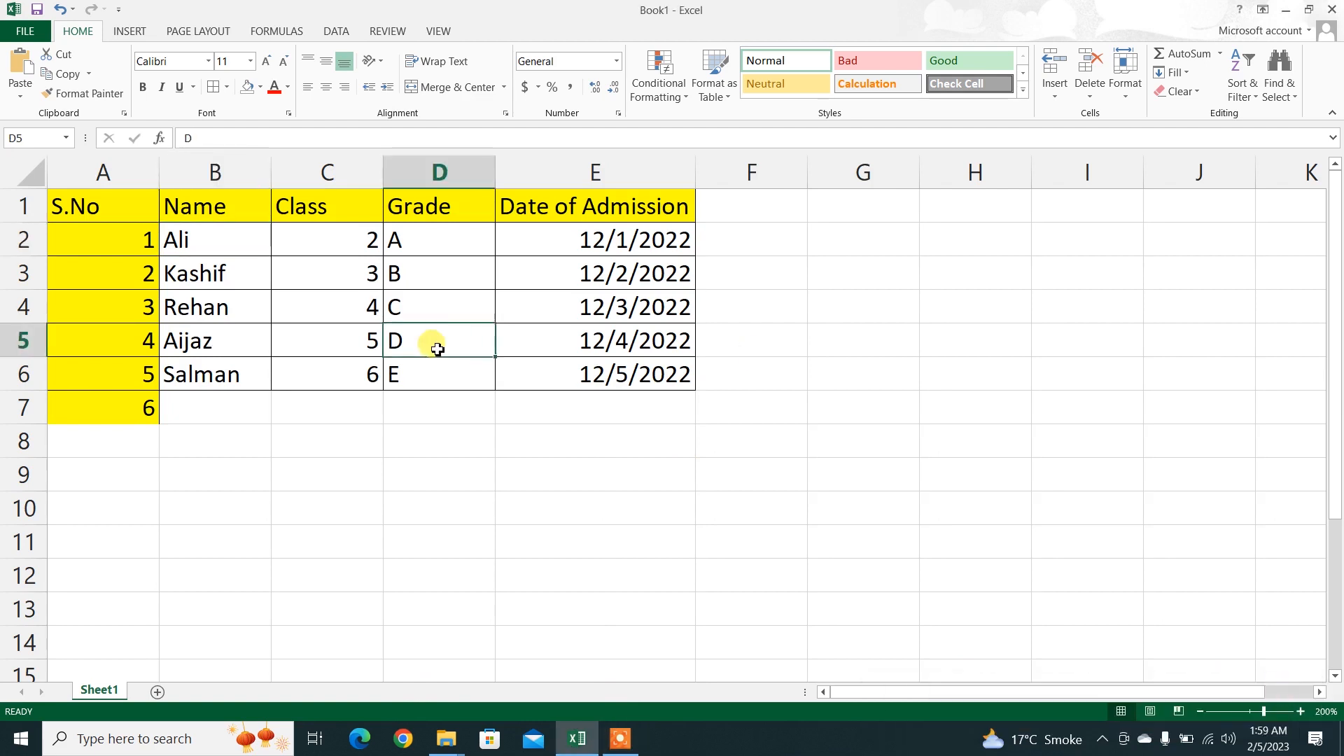
pyautogui.click(1055, 87)
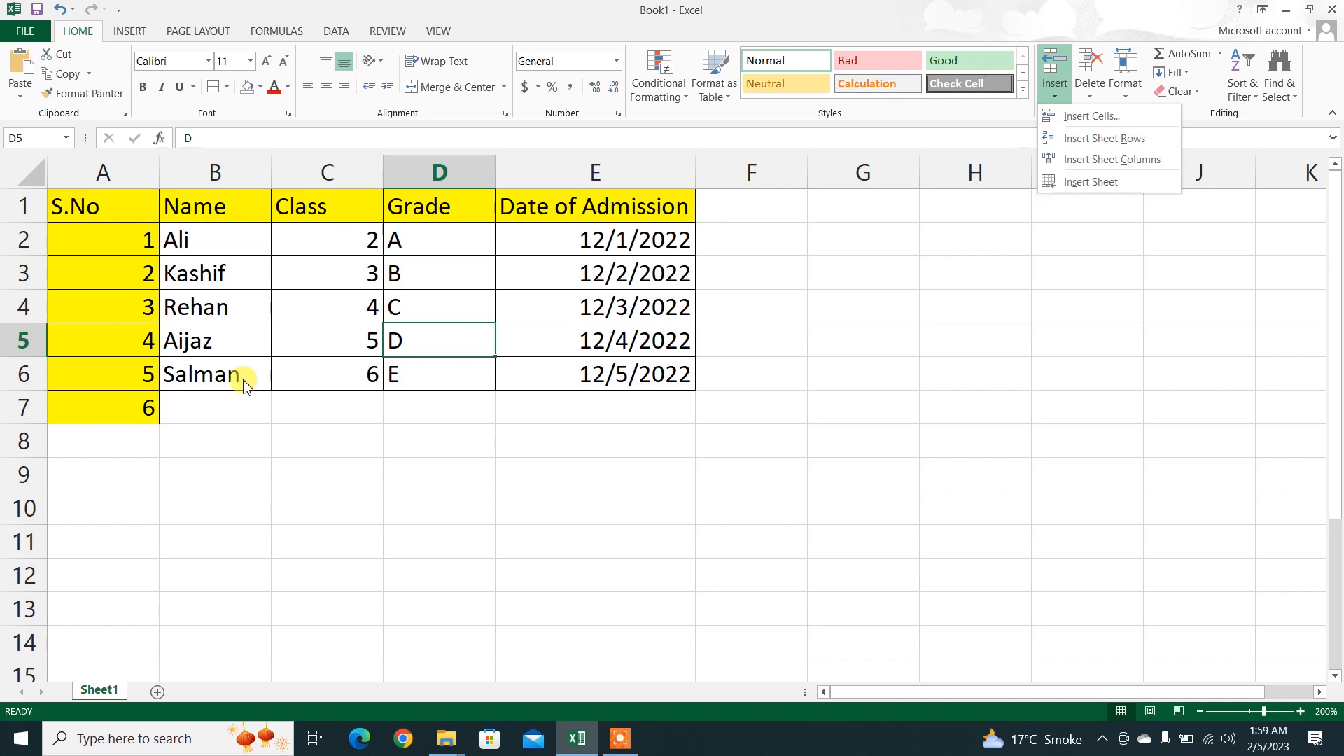
pyautogui.click(199, 243)
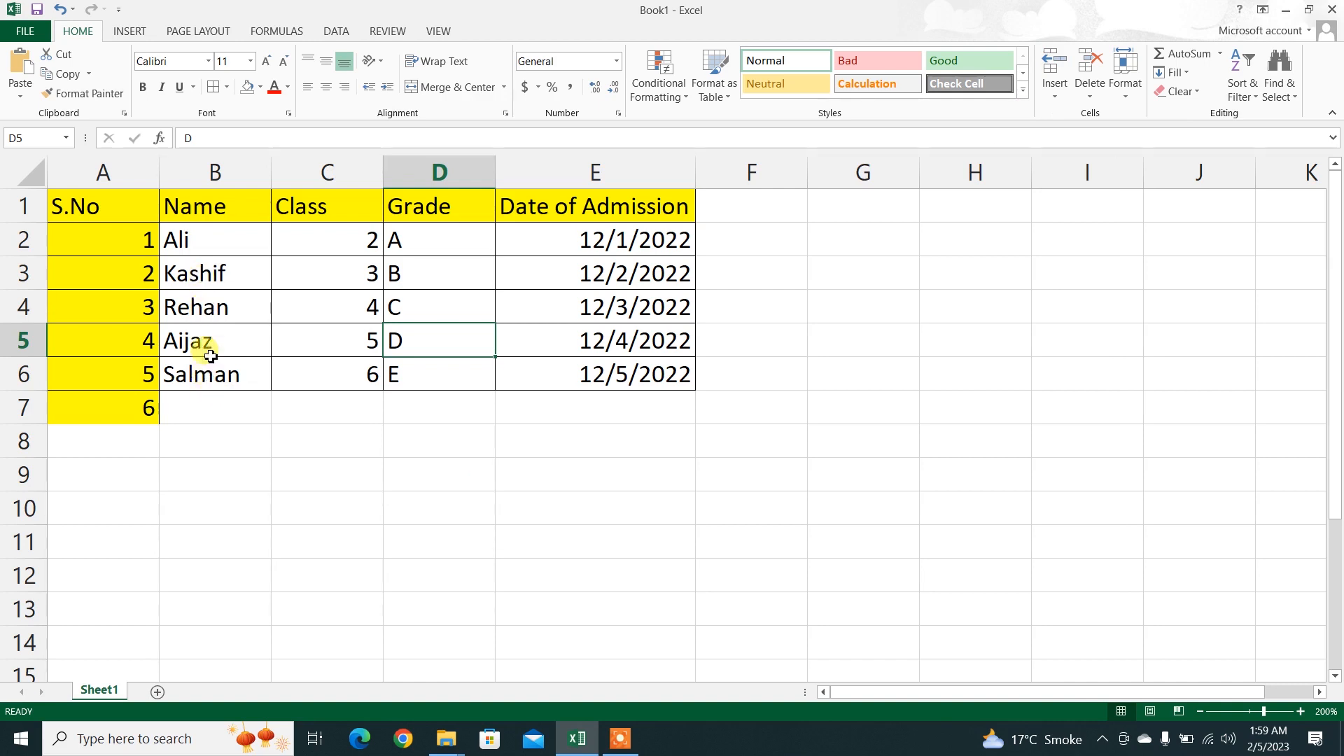
# Step: Try inserting a blank cell at B3 with the Shift cells down option, and undo the insertion
pyautogui.click(208, 278)
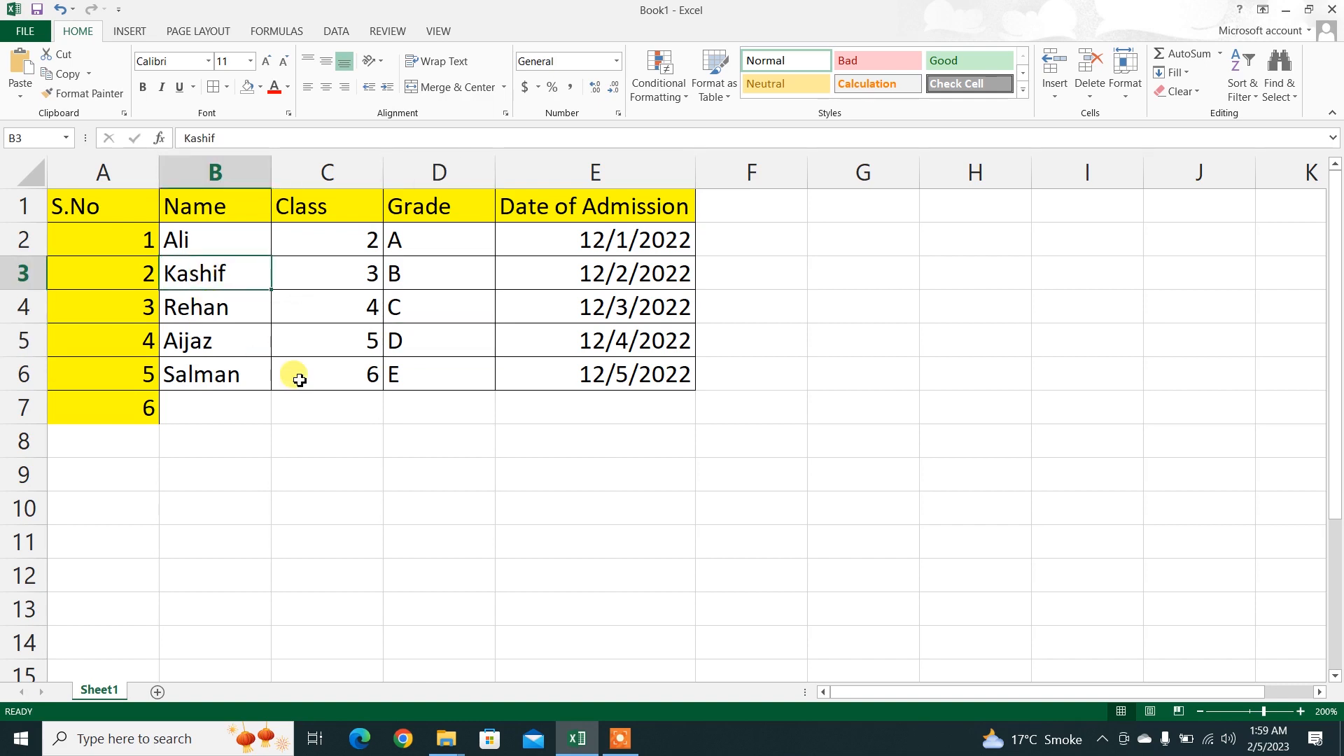
pyautogui.click(1056, 98)
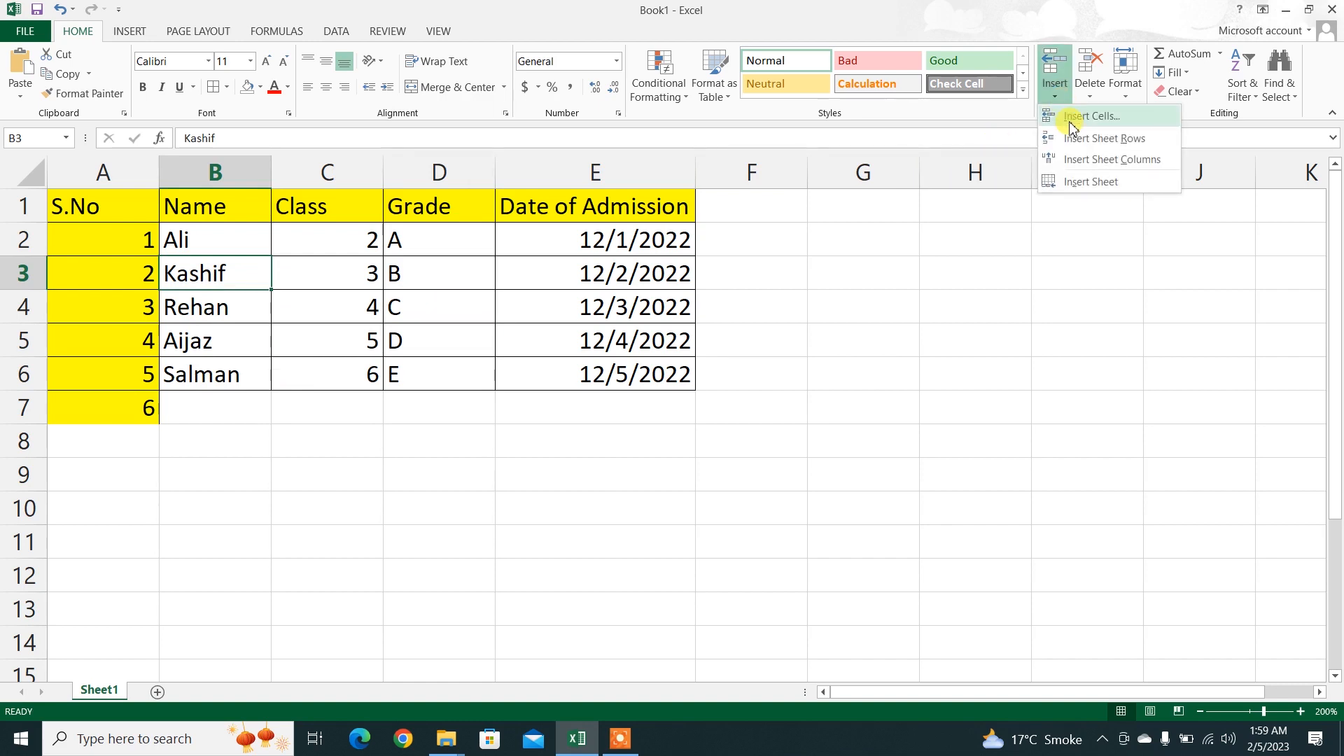
pyautogui.click(1070, 119)
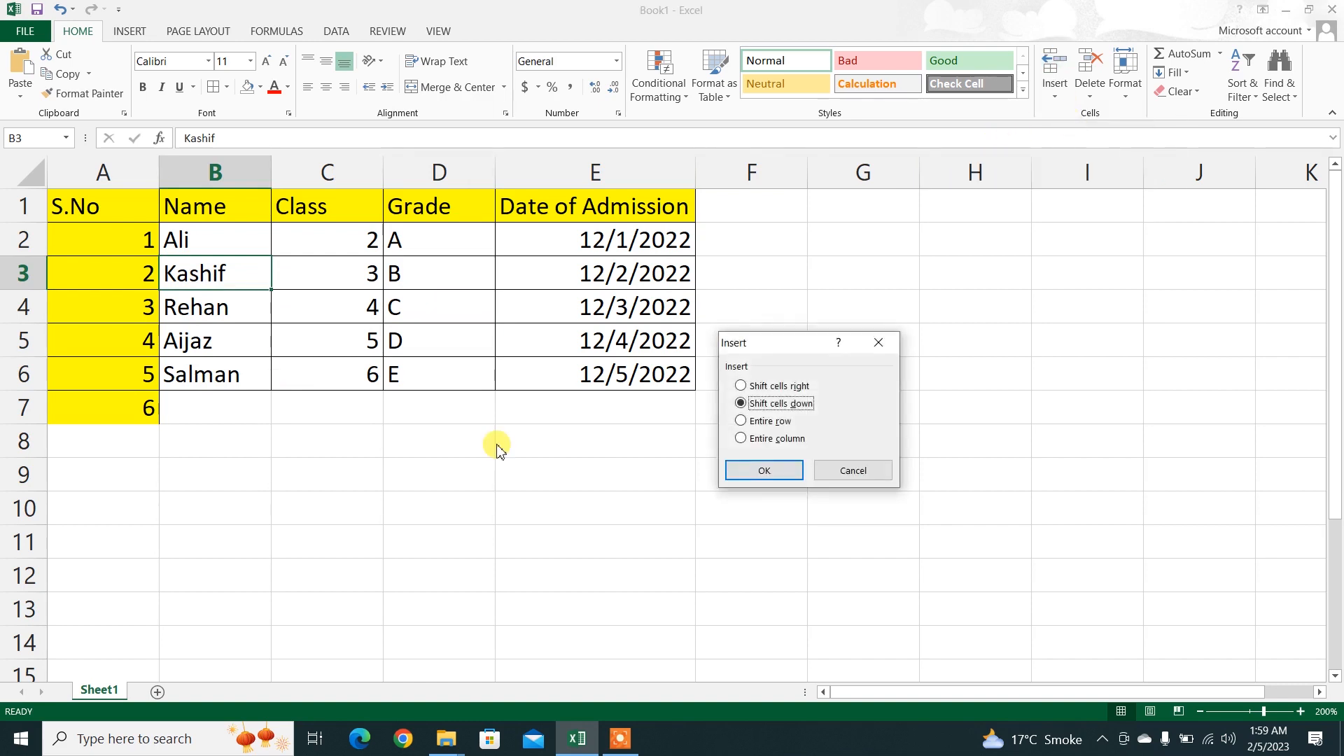
pyautogui.click(748, 482)
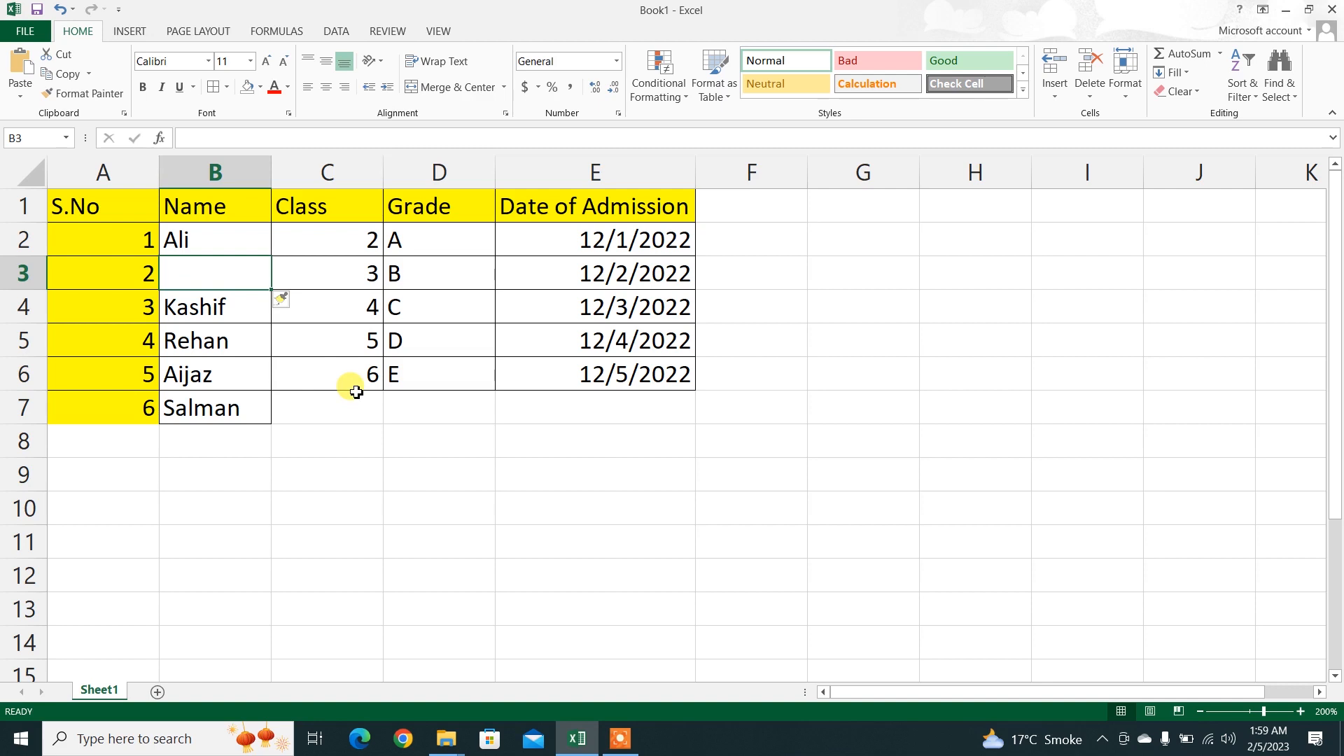
pyautogui.hotkey('ctrl', 'z')
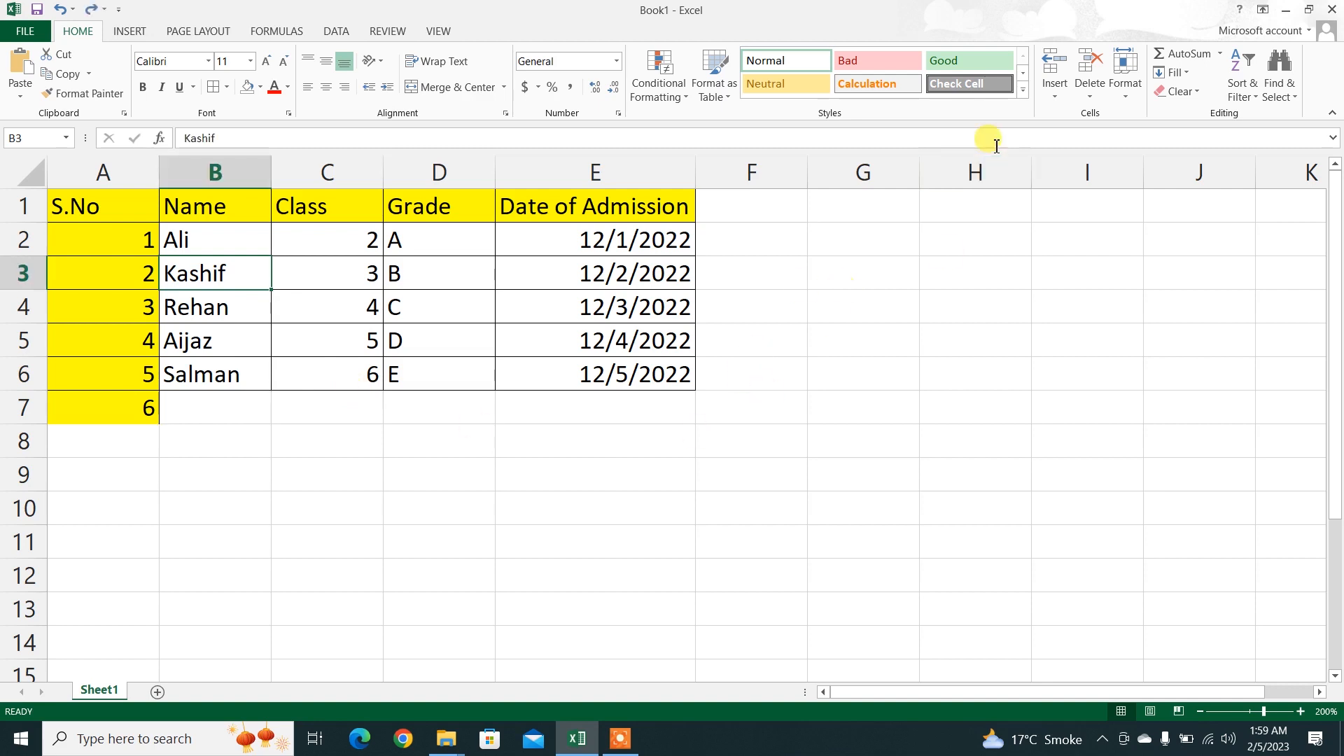
pyautogui.click(1056, 97)
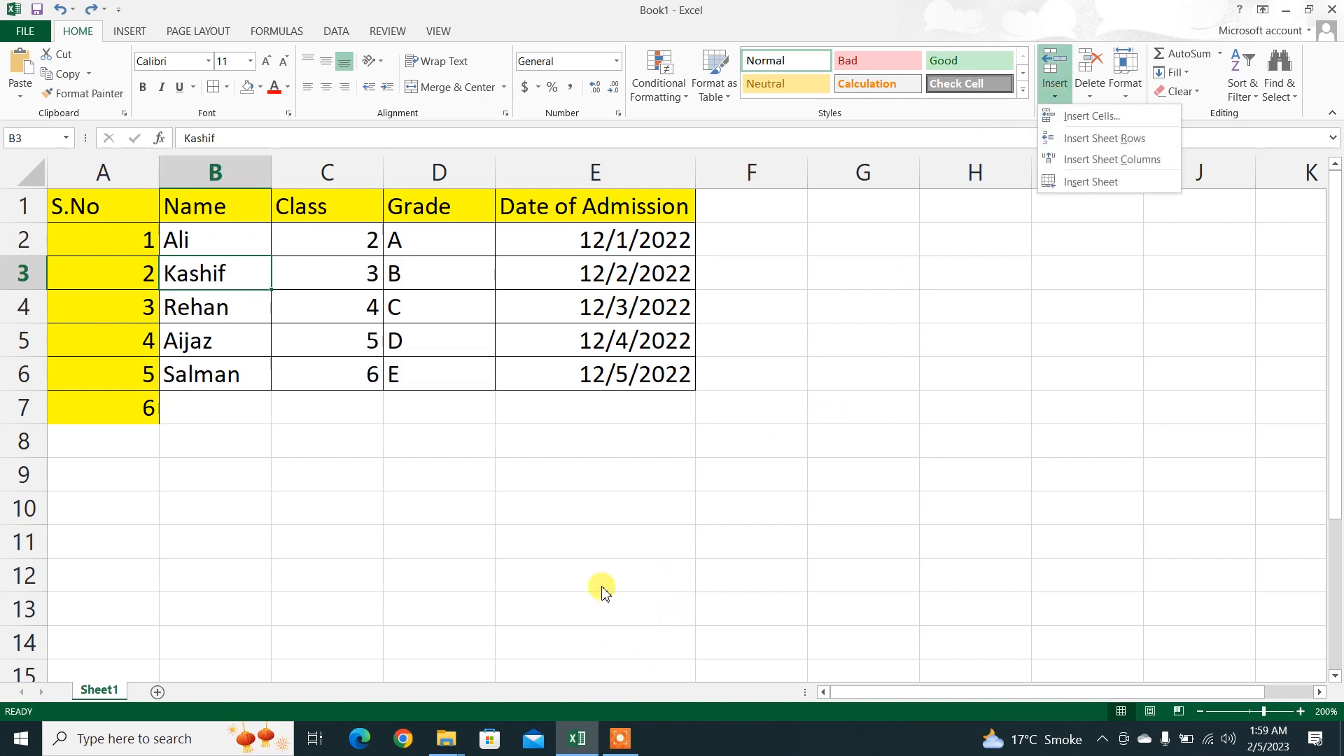
pyautogui.click(616, 732)
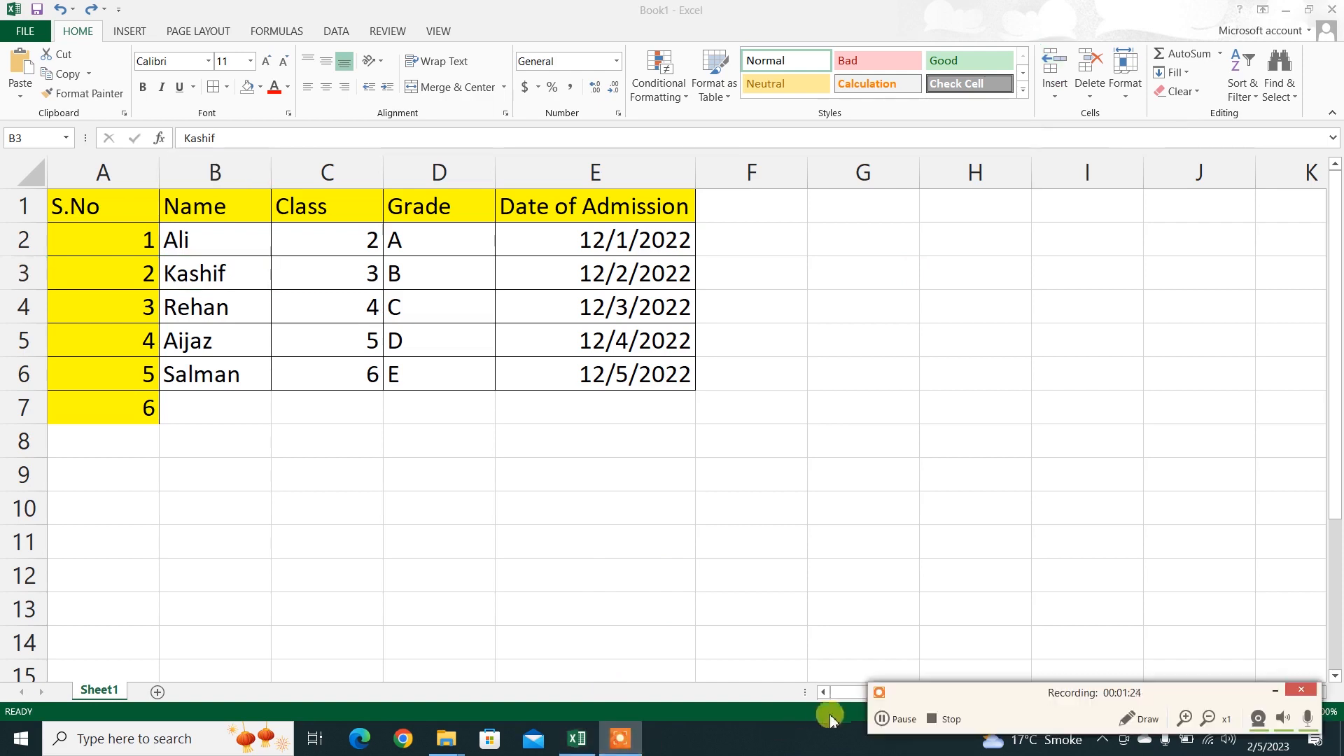
pyautogui.click(1275, 691)
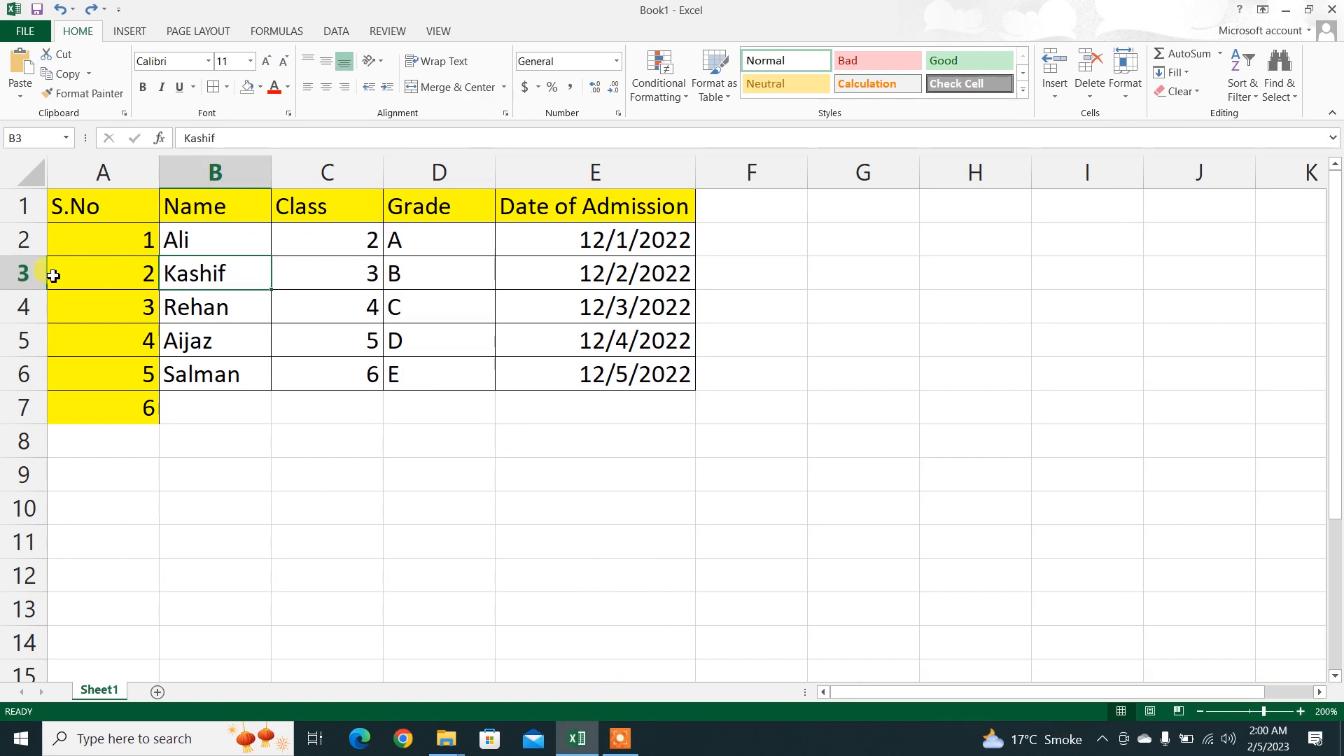
pyautogui.click(622, 740)
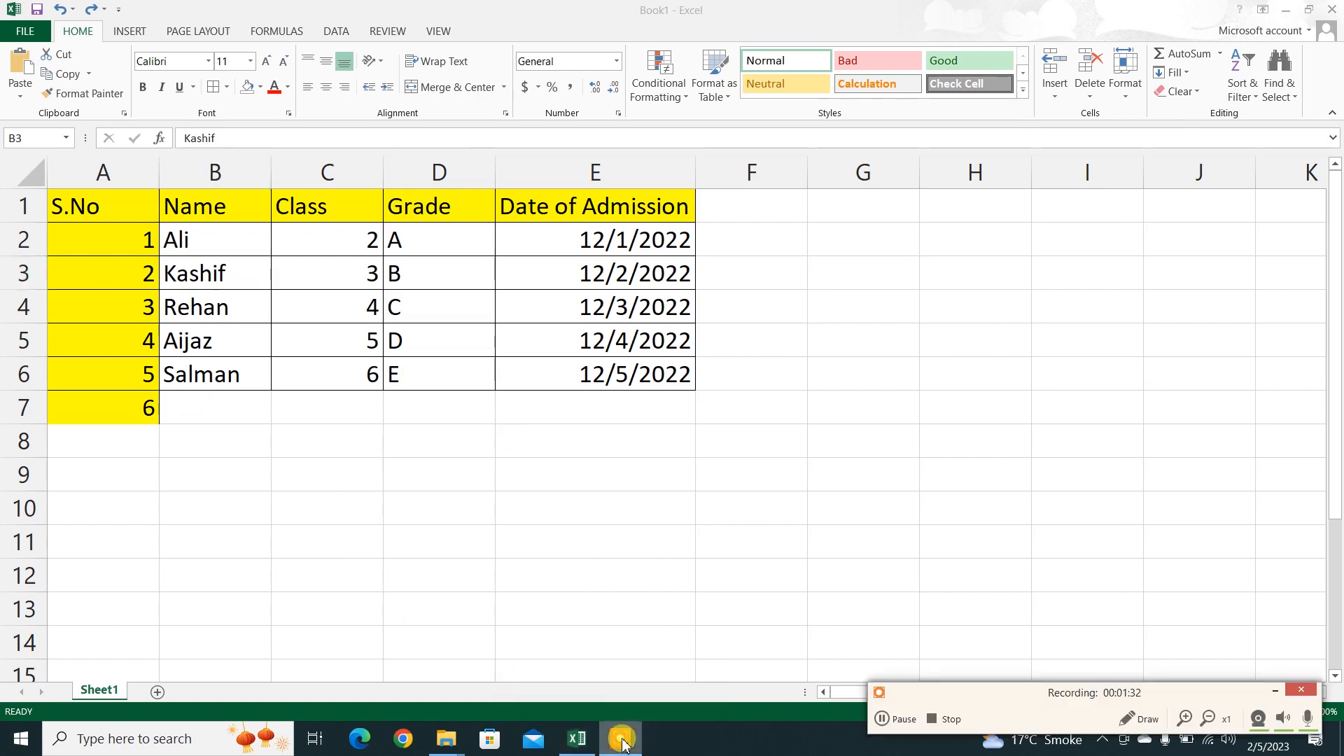
pyautogui.click(1276, 691)
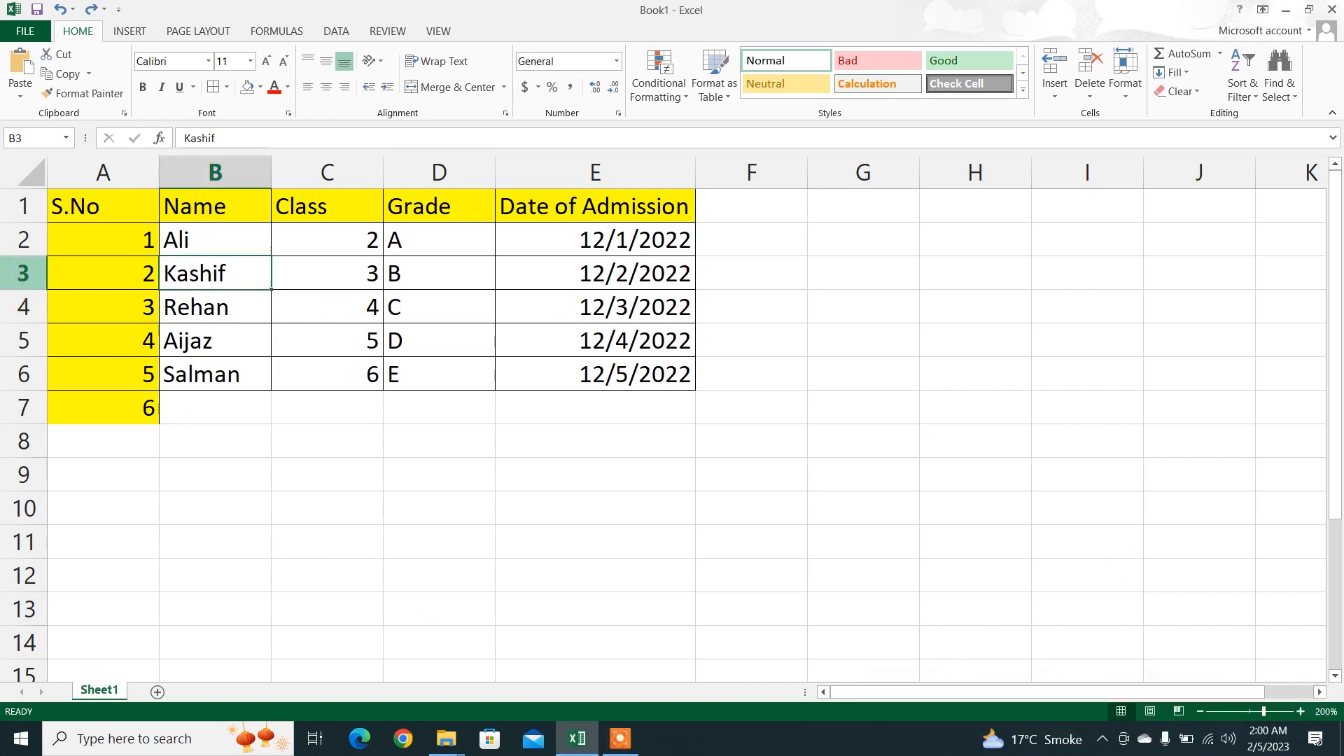
# Step: Try inserting a blank row above row 3 with Insert Sheet Rows, and undo the insertion
pyautogui.click(15, 273)
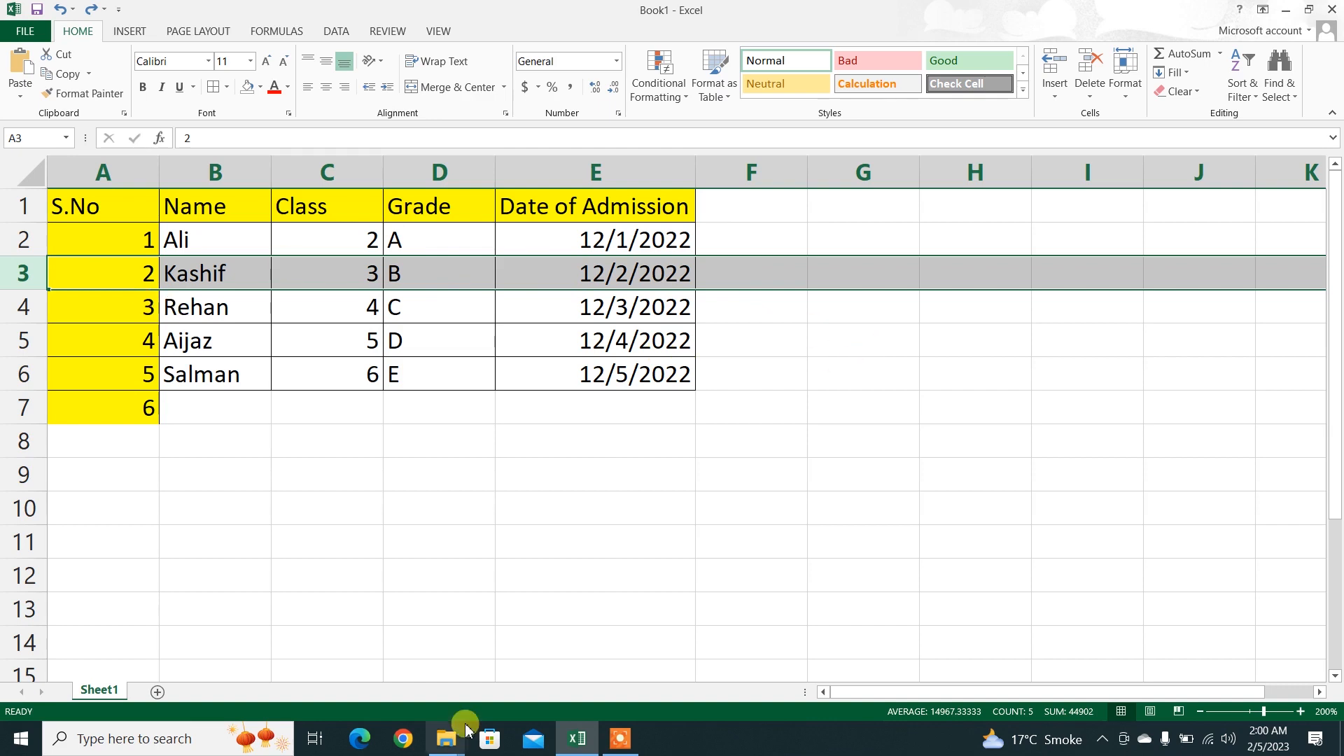
pyautogui.click(621, 739)
pyautogui.click(880, 720)
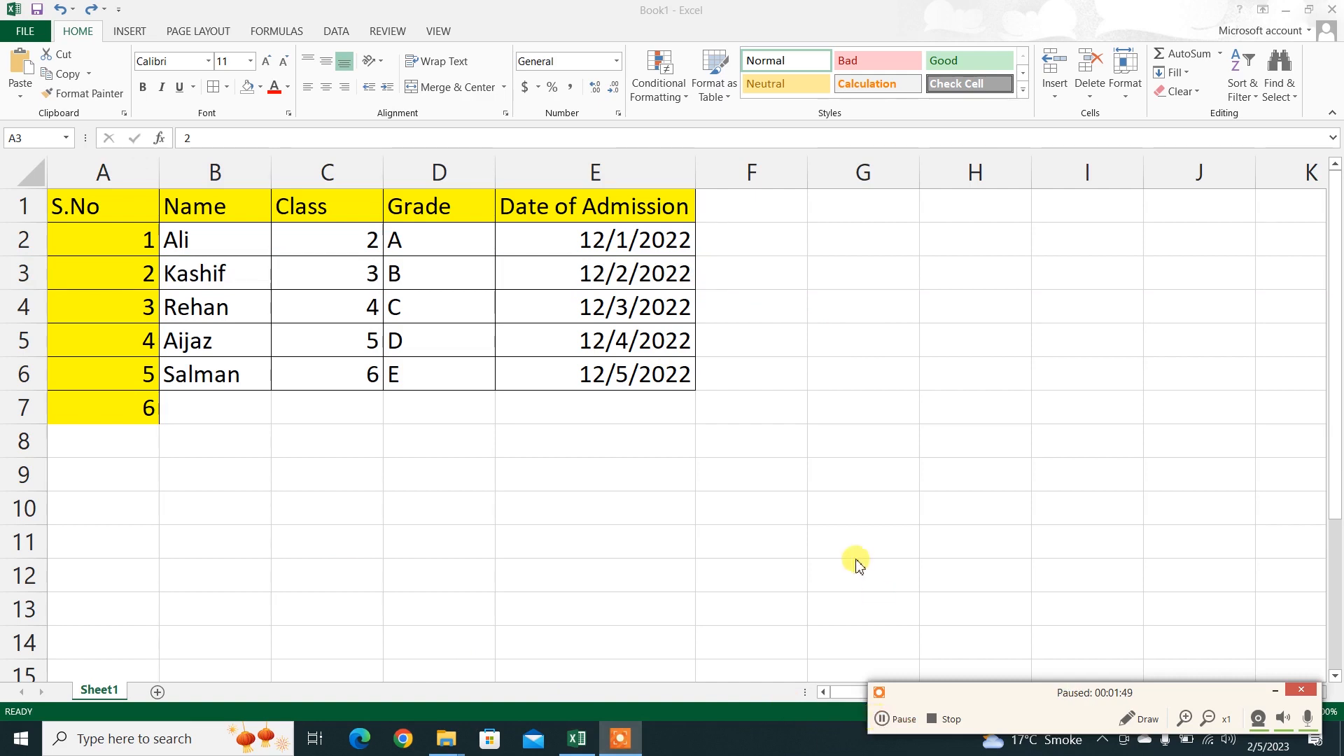
pyautogui.click(1275, 691)
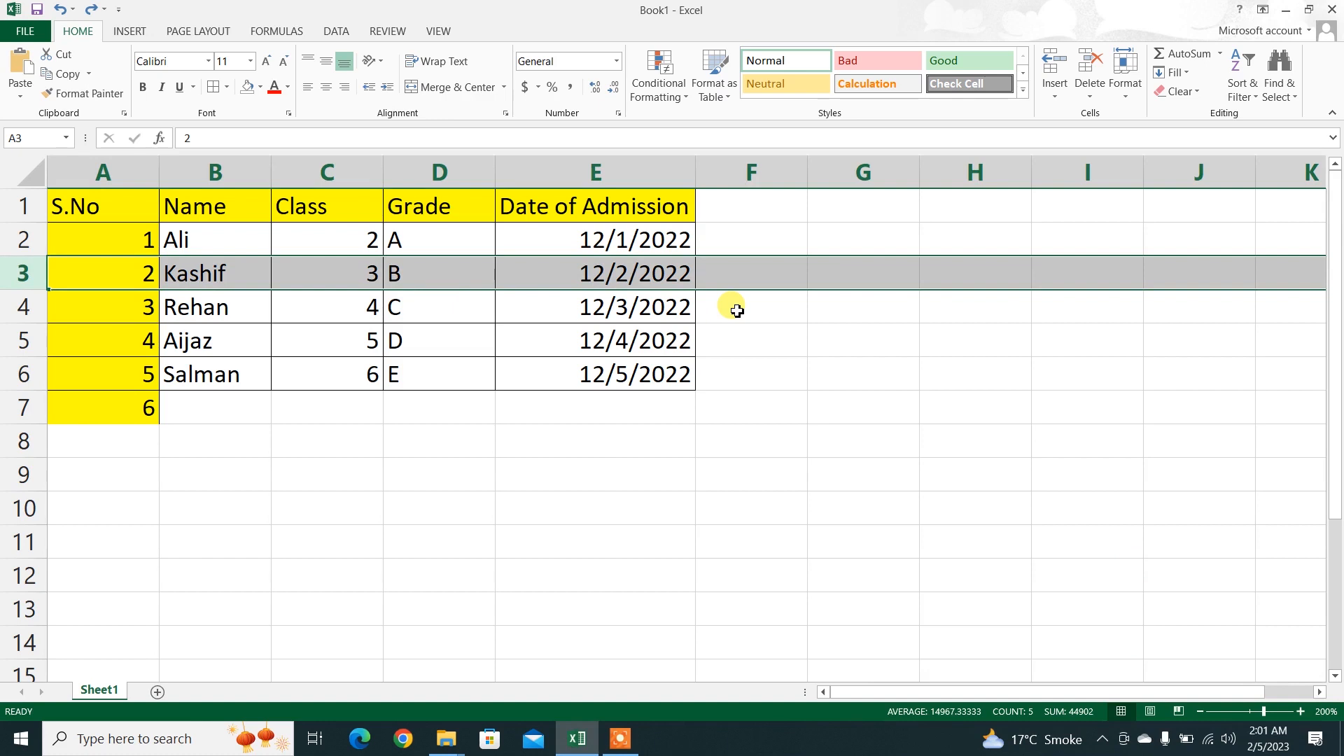
pyautogui.click(1053, 98)
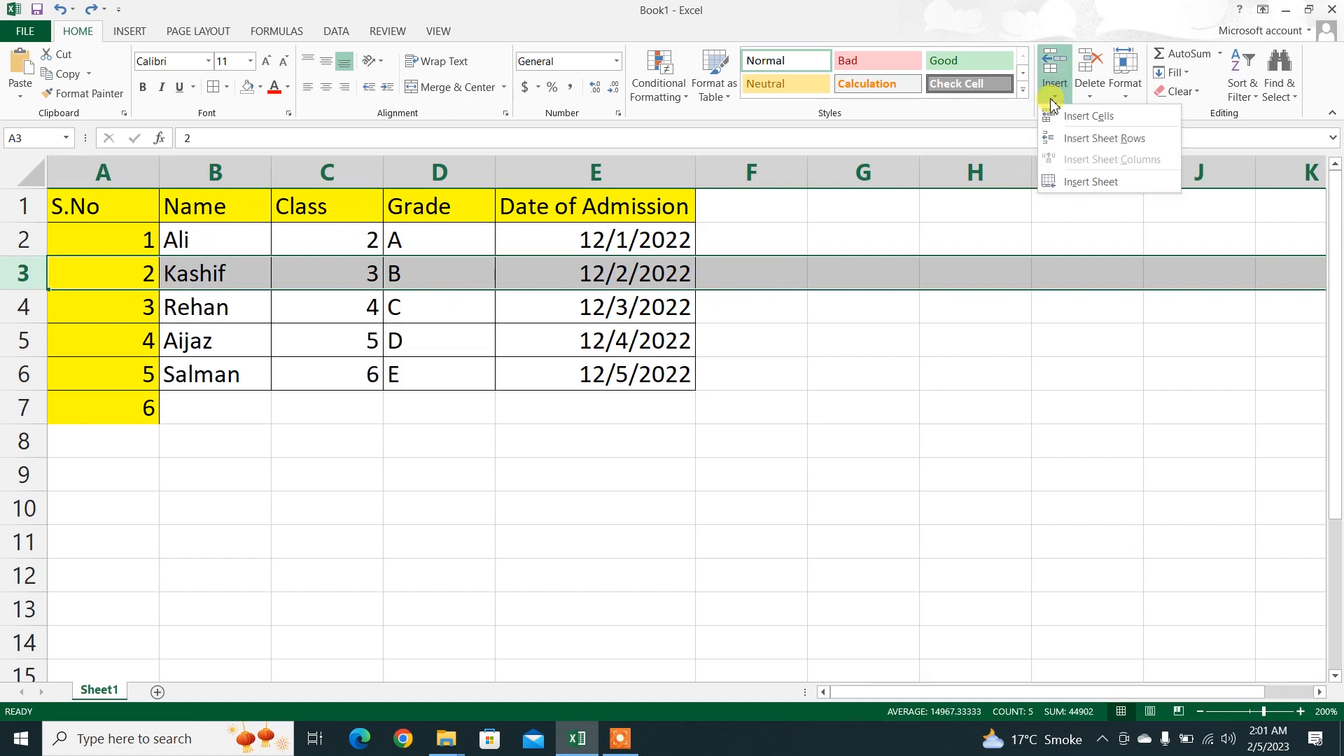
pyautogui.click(1067, 139)
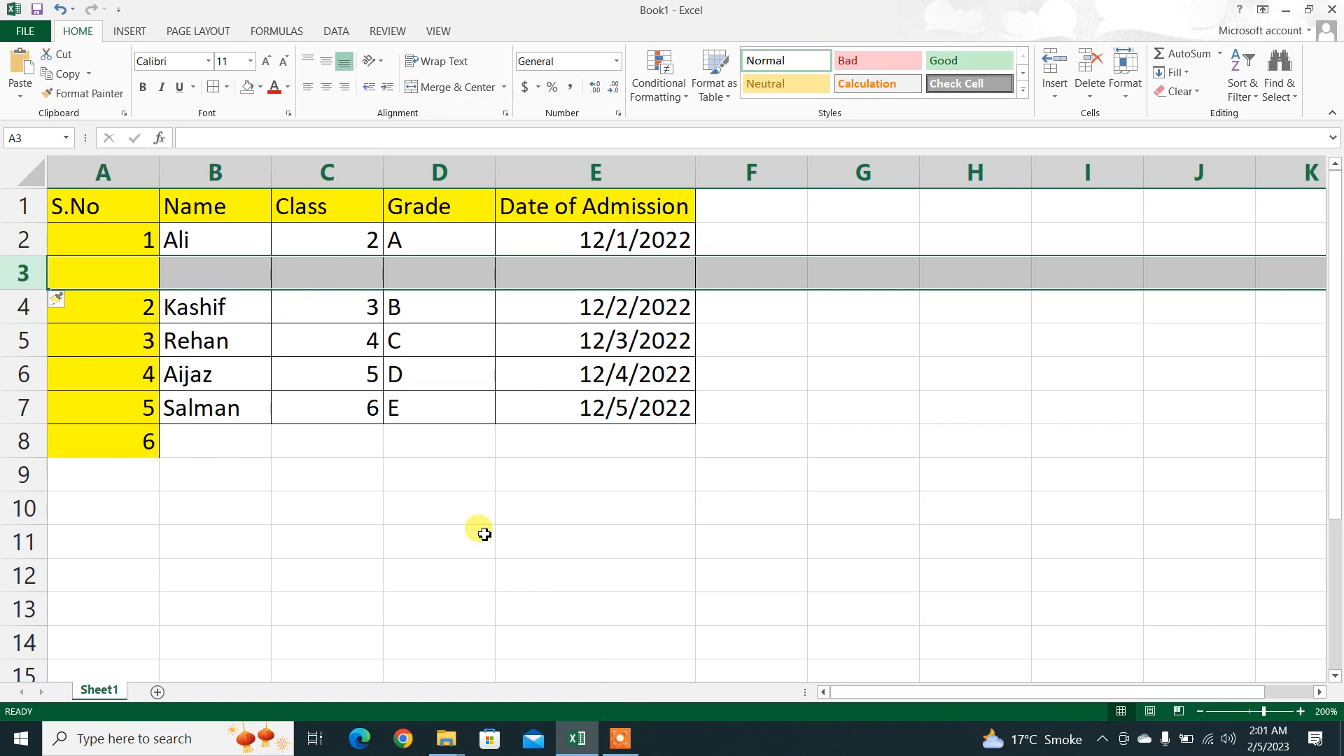
pyautogui.hotkey('ctrl', 'z')
pyautogui.click(237, 407)
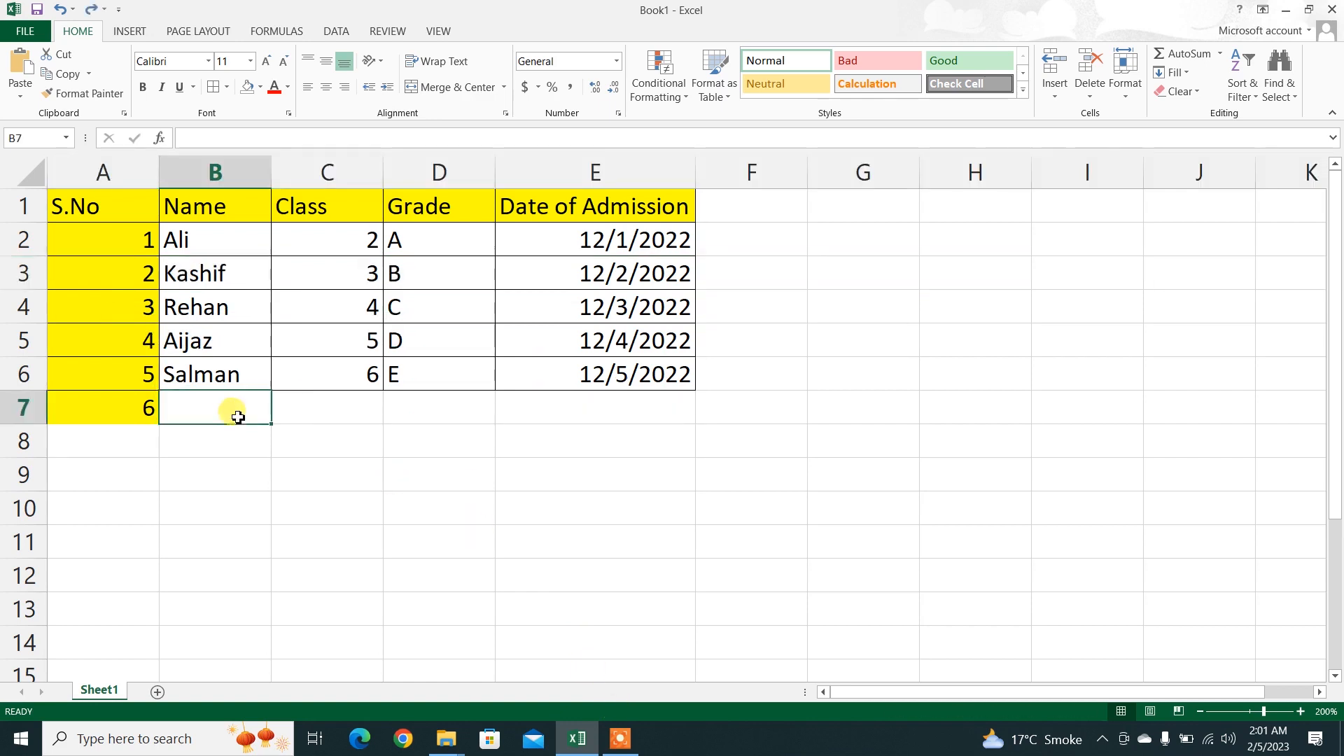
# Step: Try adding a blank row at the selected row 3 with the default Insert command, and remove the added row
pyautogui.click(25, 270)
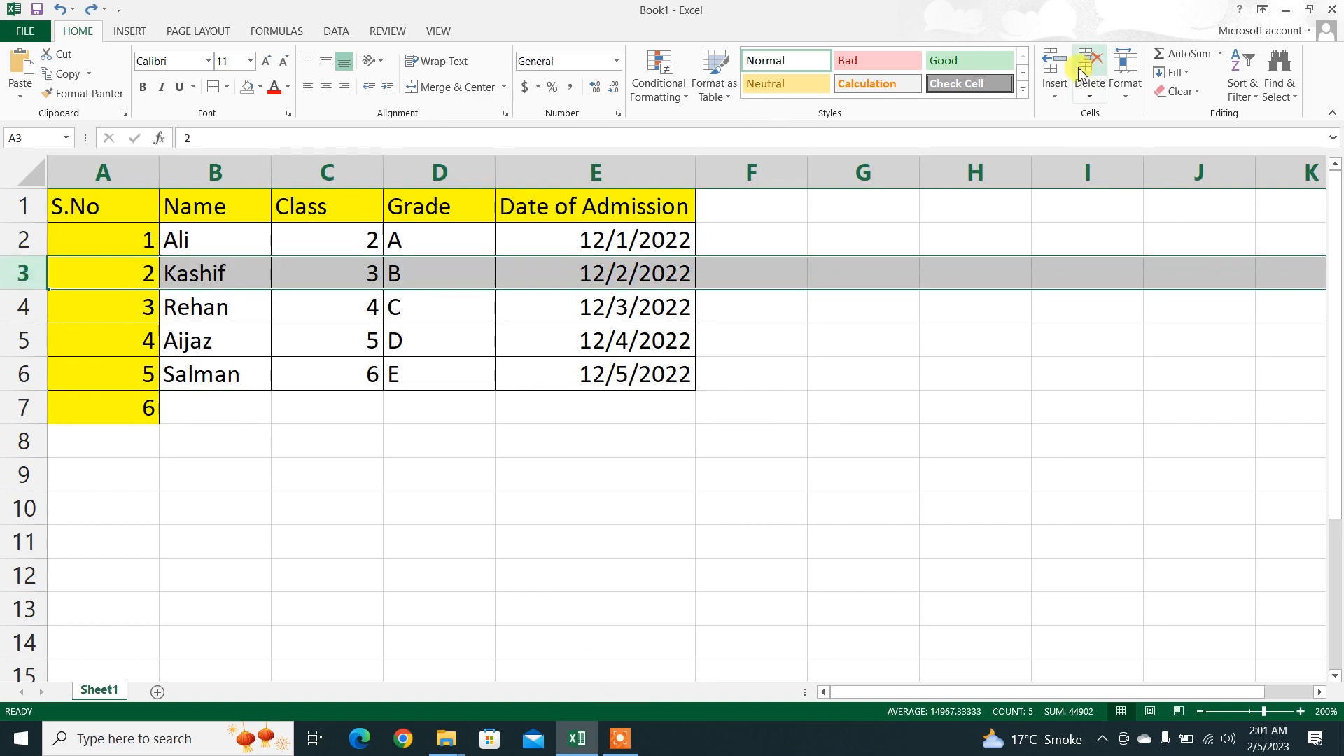
pyautogui.click(1055, 63)
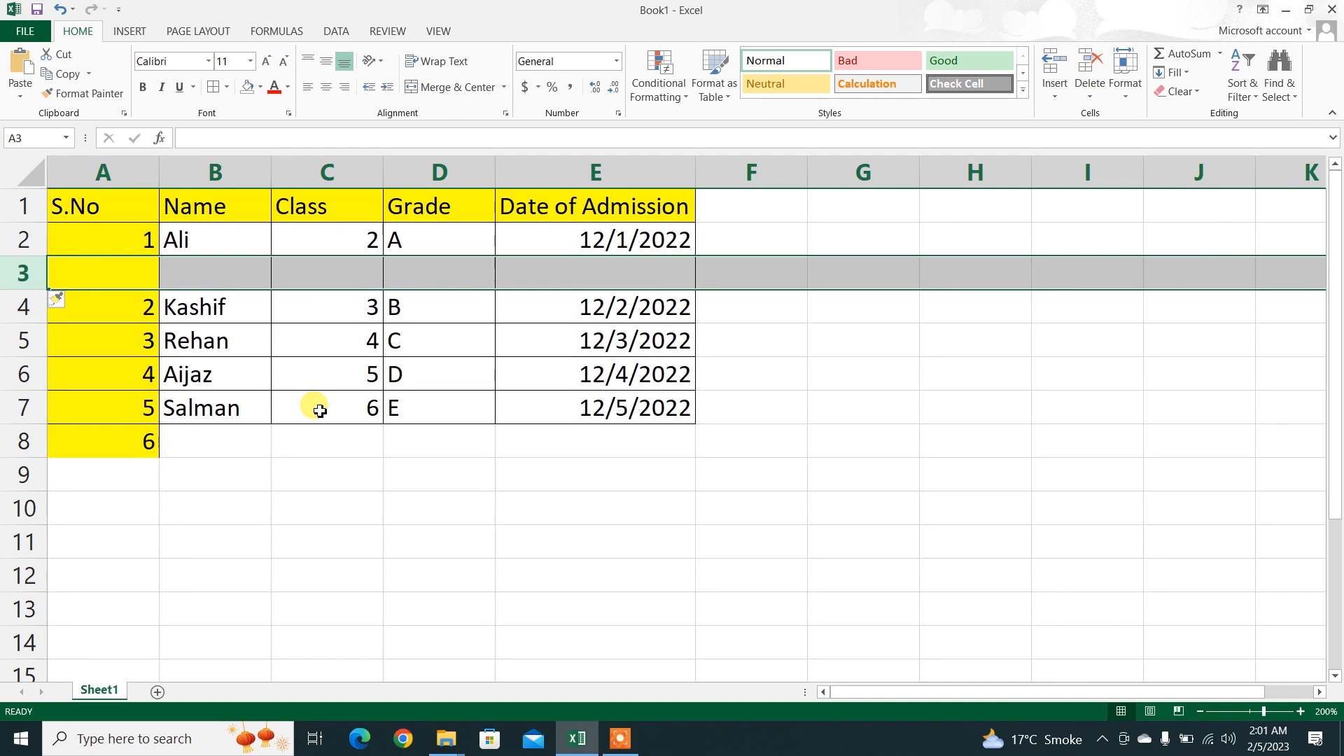
pyautogui.hotkey('ctrl', '-')
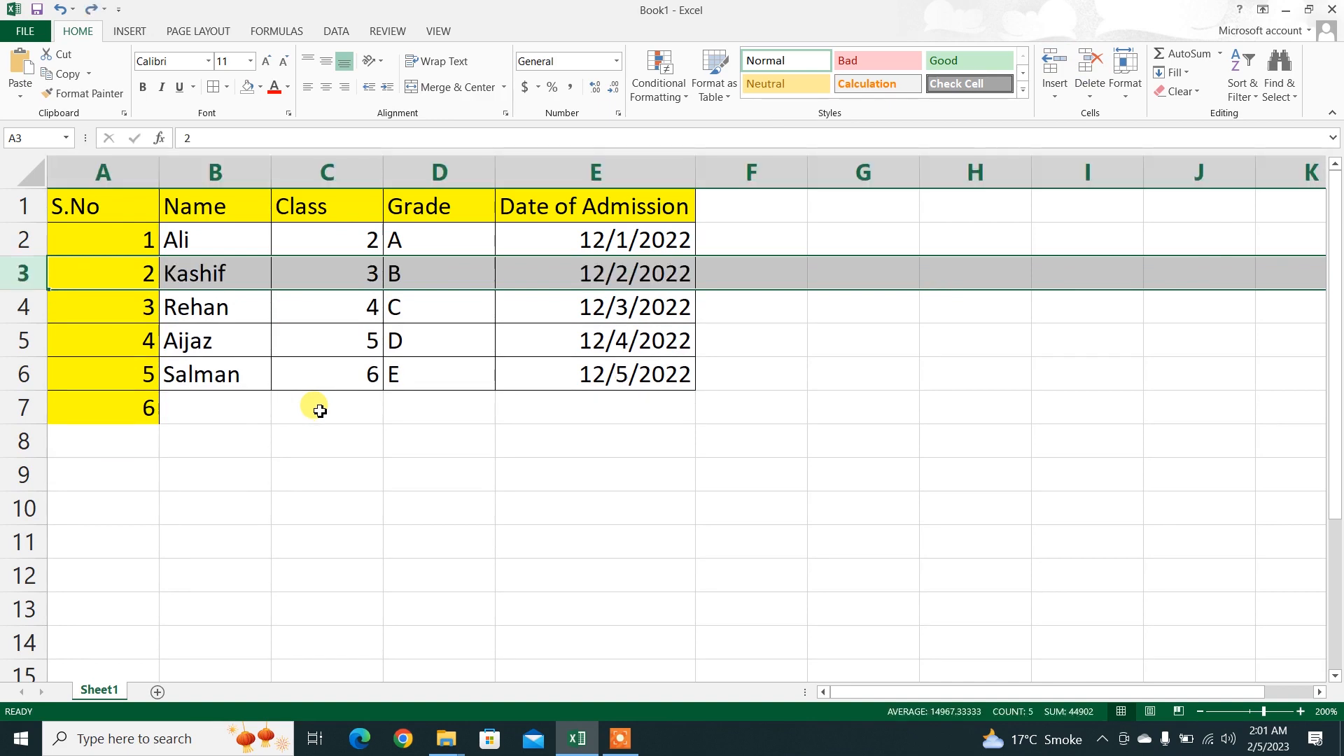
pyautogui.click(309, 438)
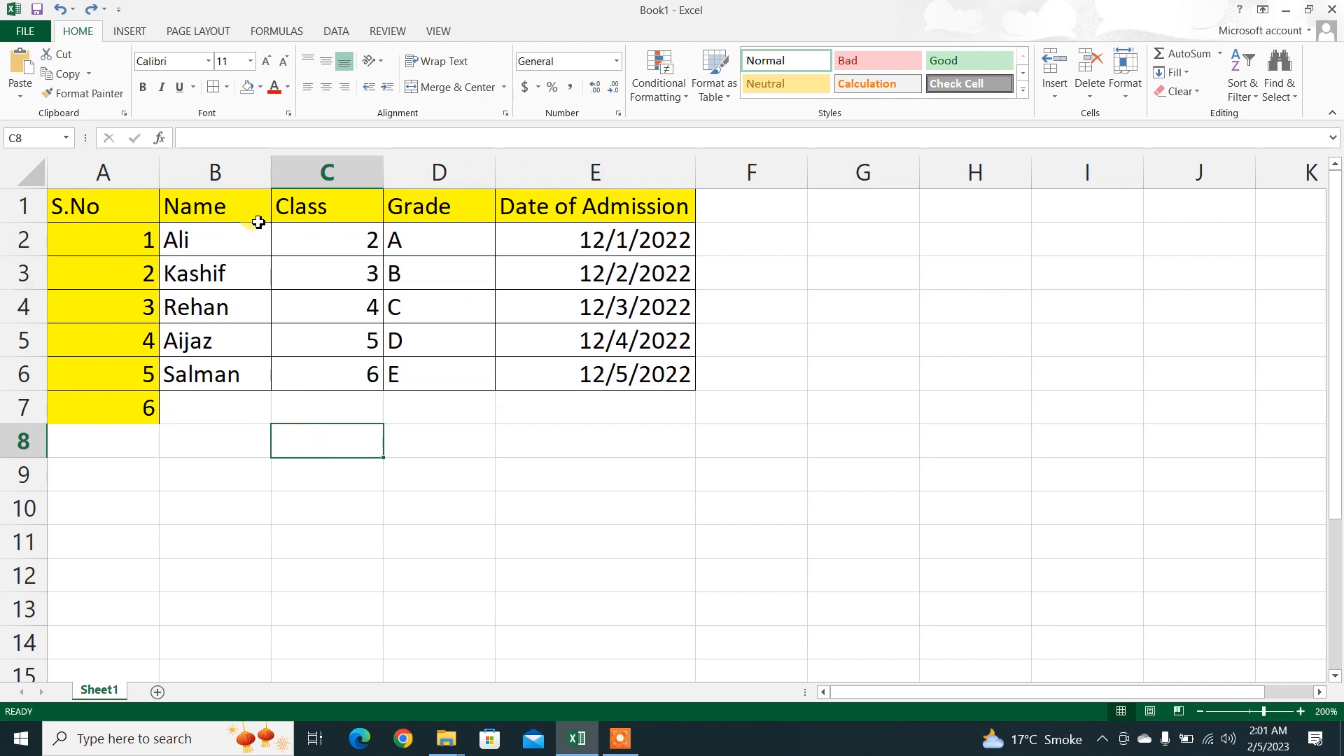
# Step: Try inserting a blank column before the Class column with Insert Sheet Columns, and undo the insertion
pyautogui.click(303, 181)
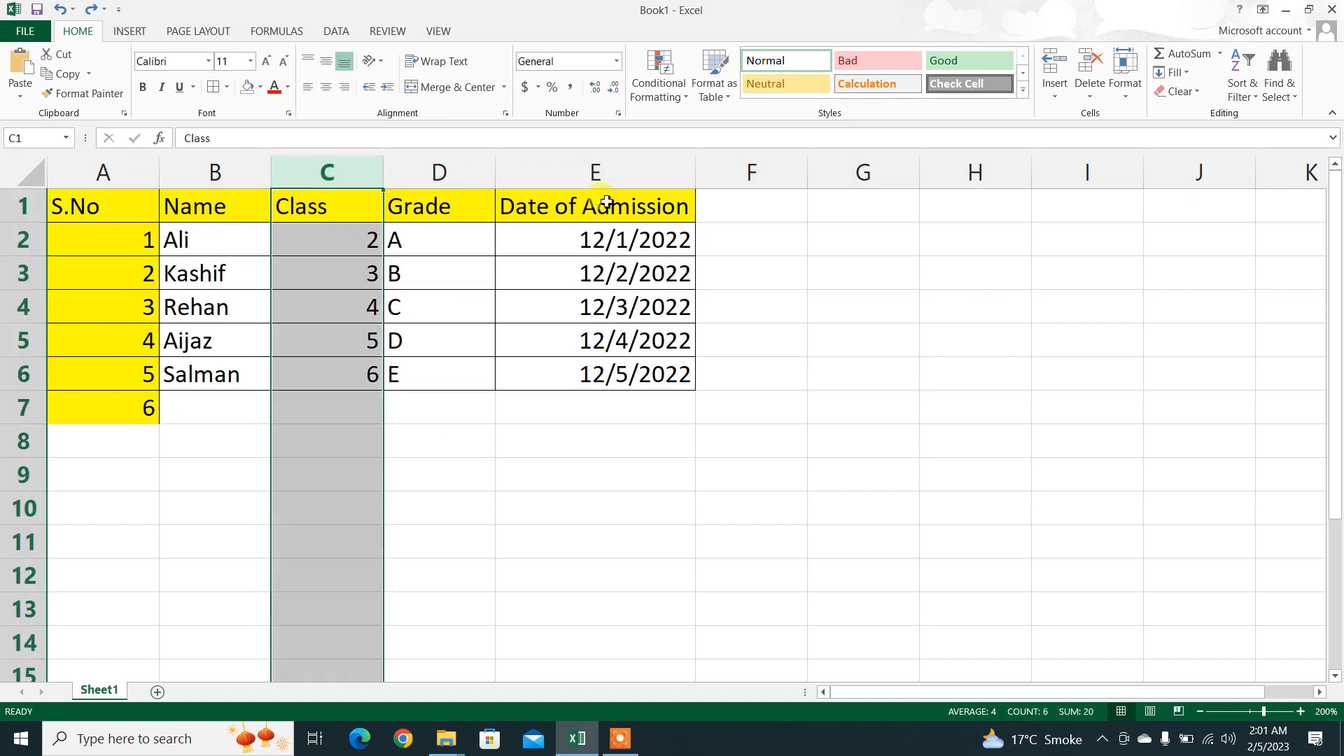
pyautogui.click(1054, 94)
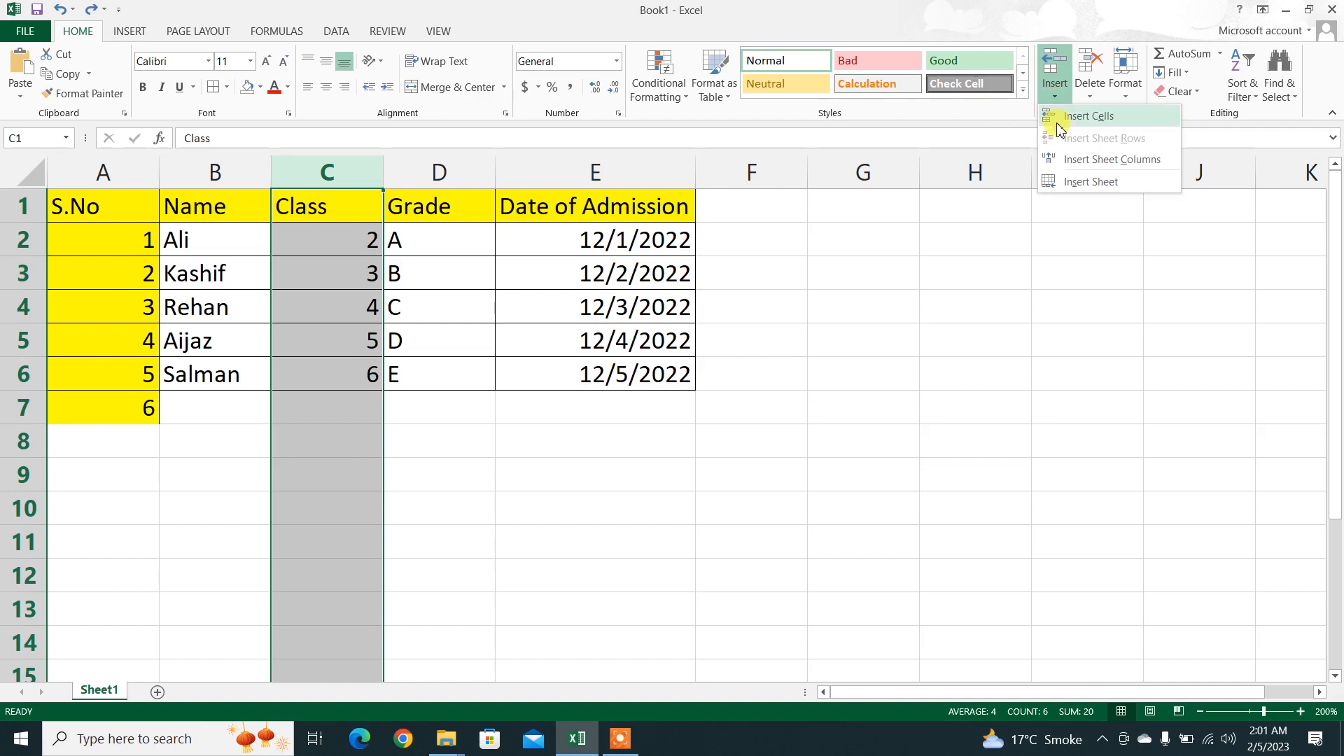
pyautogui.click(1072, 160)
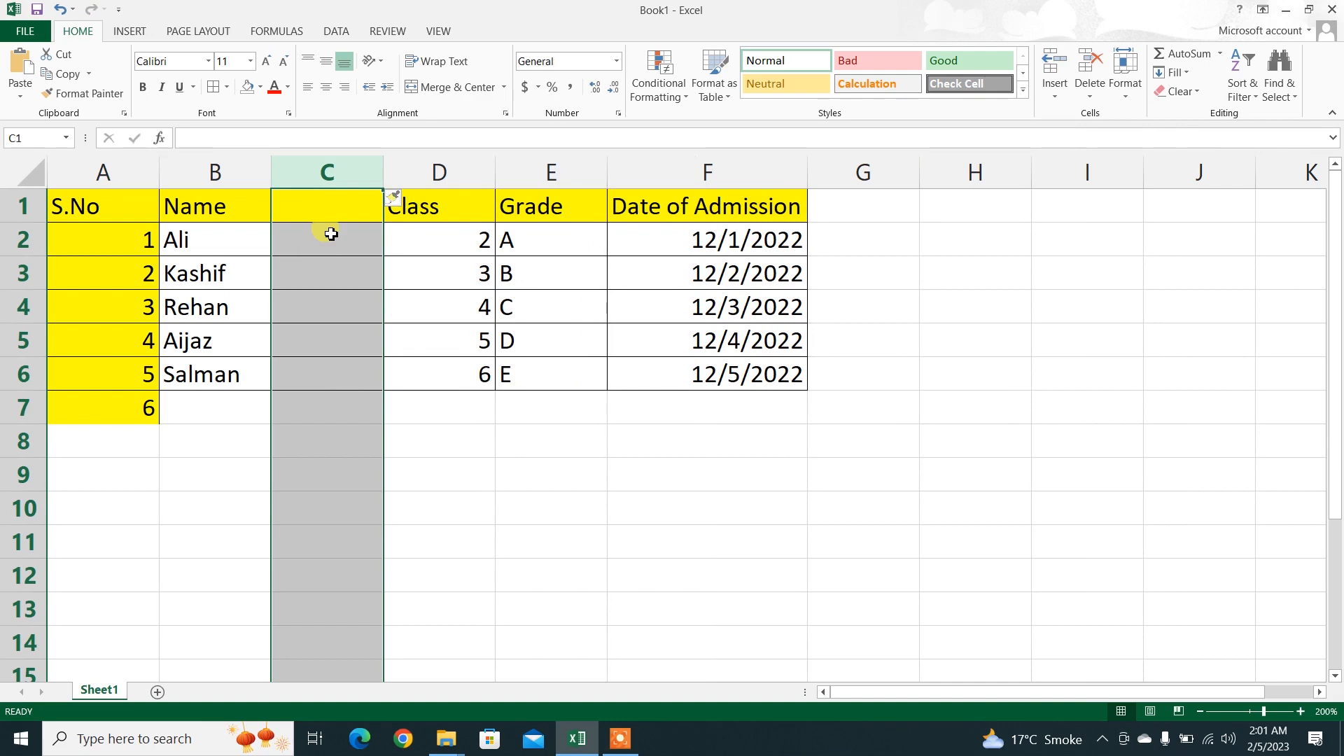
pyautogui.hotkey('ctrl', 'z')
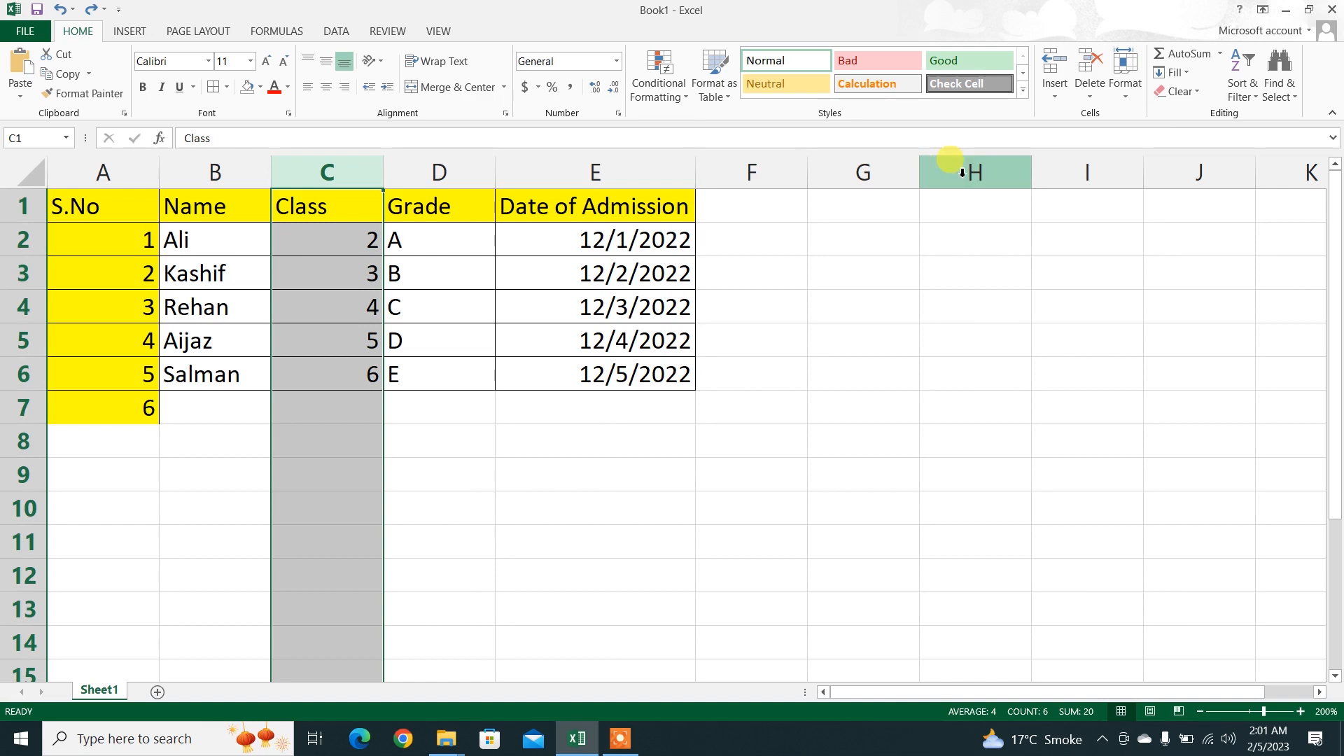
# Step: Try adding a blank column at the selected column C with the default Insert command, and undo it
pyautogui.click(1051, 60)
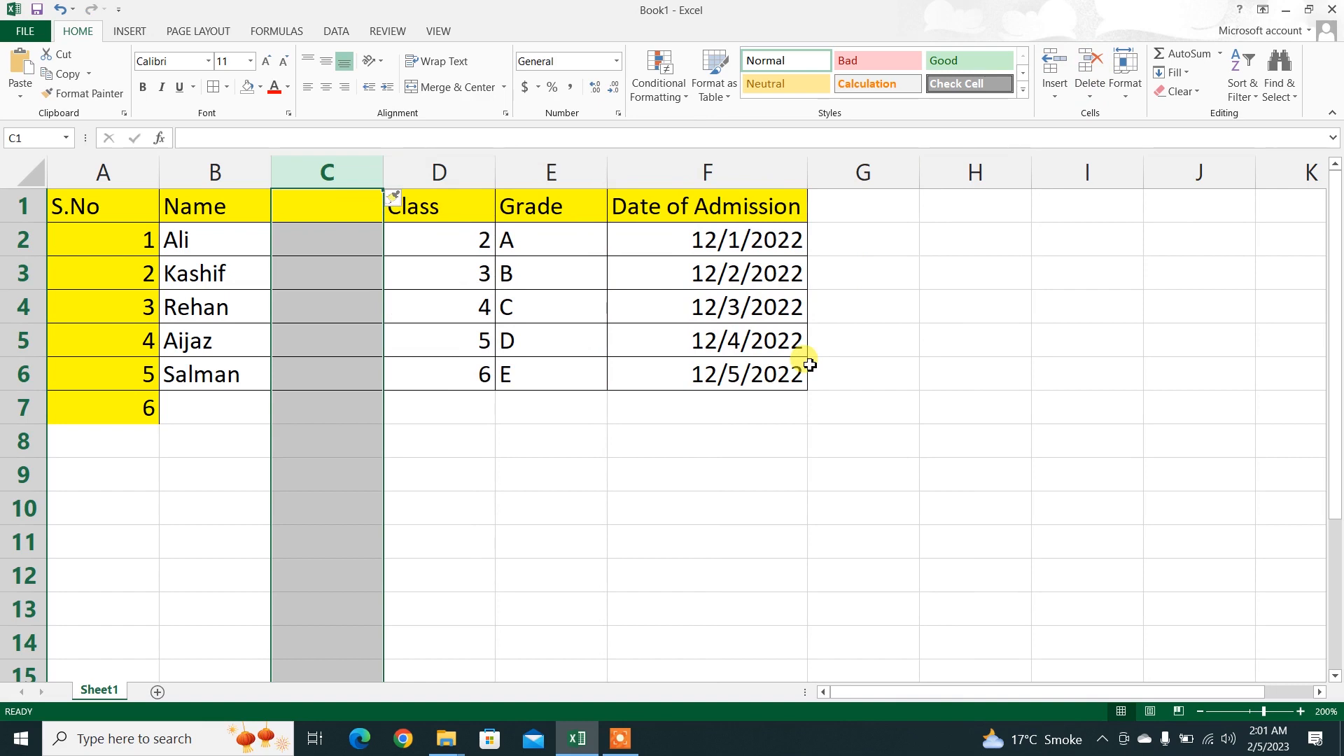
pyautogui.click(712, 564)
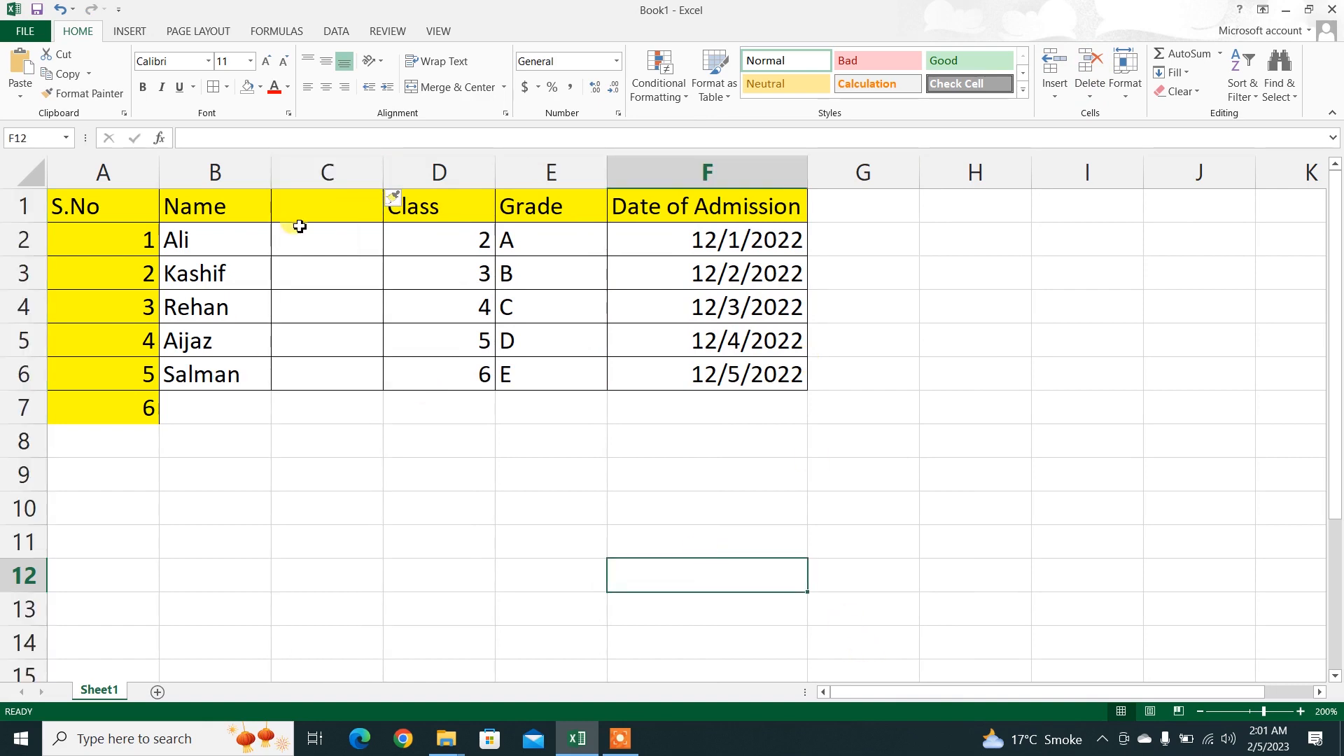
pyautogui.hotkey('ctrl', 'z')
pyautogui.click(913, 257)
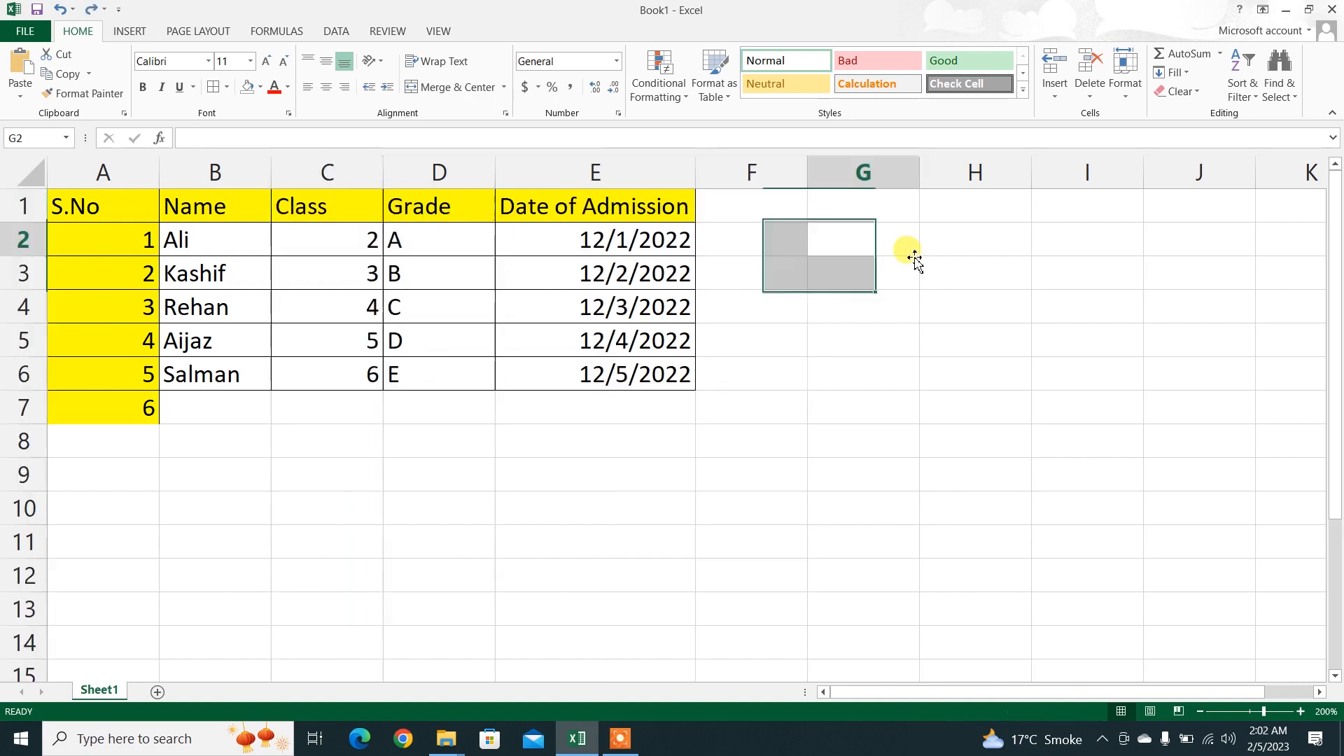
# Step: Try inserting a new worksheet with Insert Sheet, switch between it and Sheet1, and delete the new sheet with Delete Sheet
pyautogui.click(1056, 89)
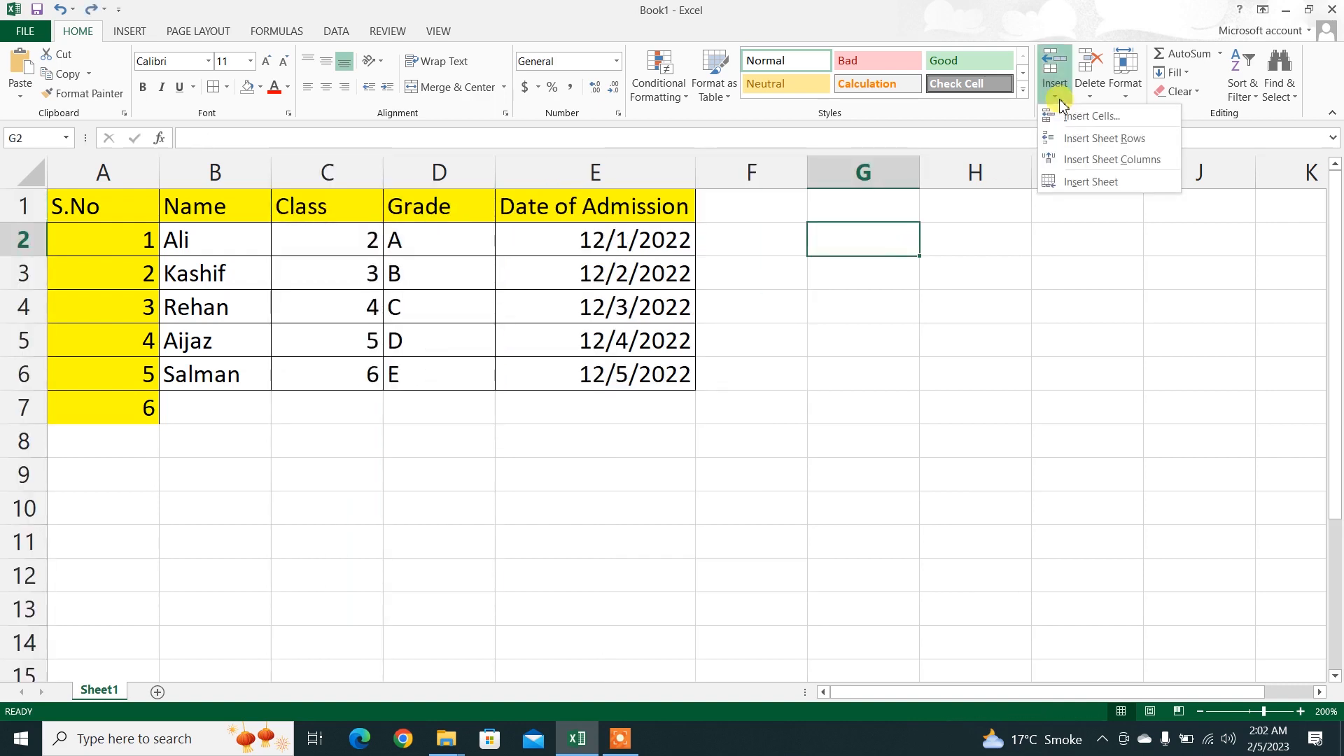
pyautogui.click(1077, 184)
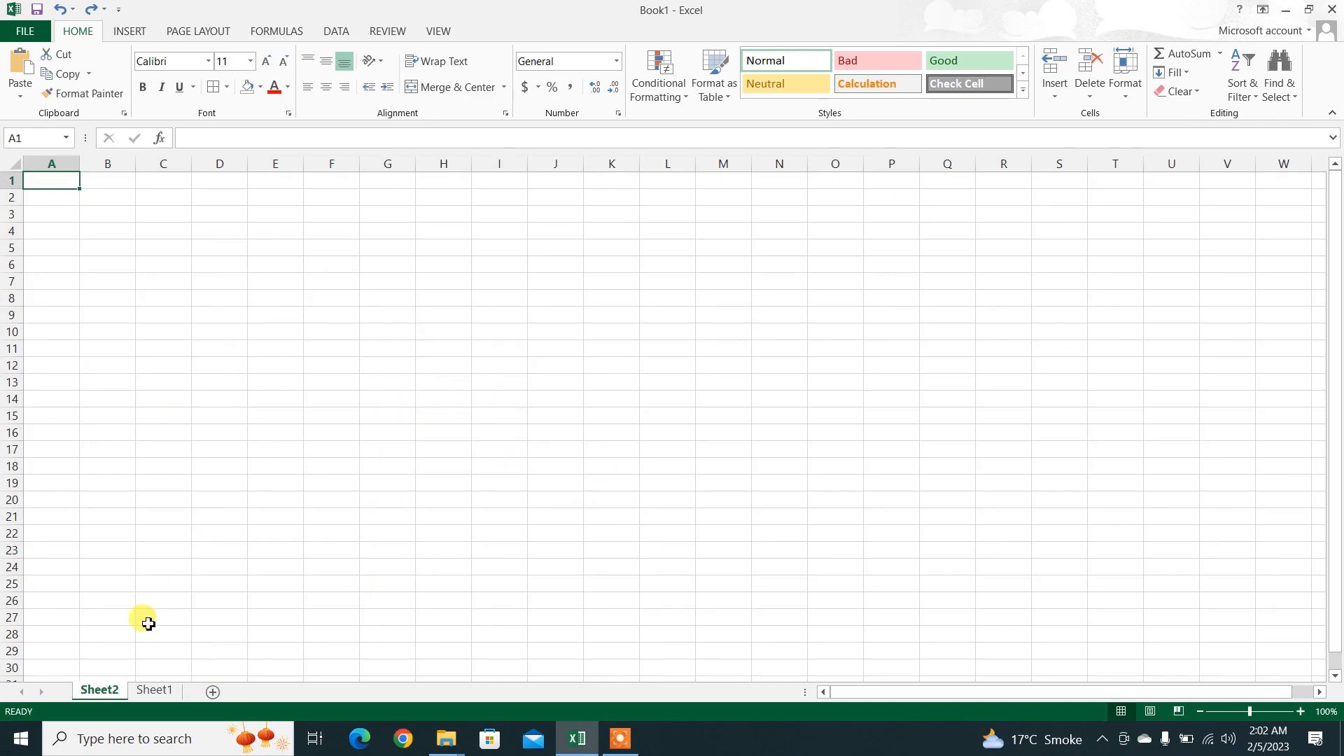
pyautogui.click(150, 689)
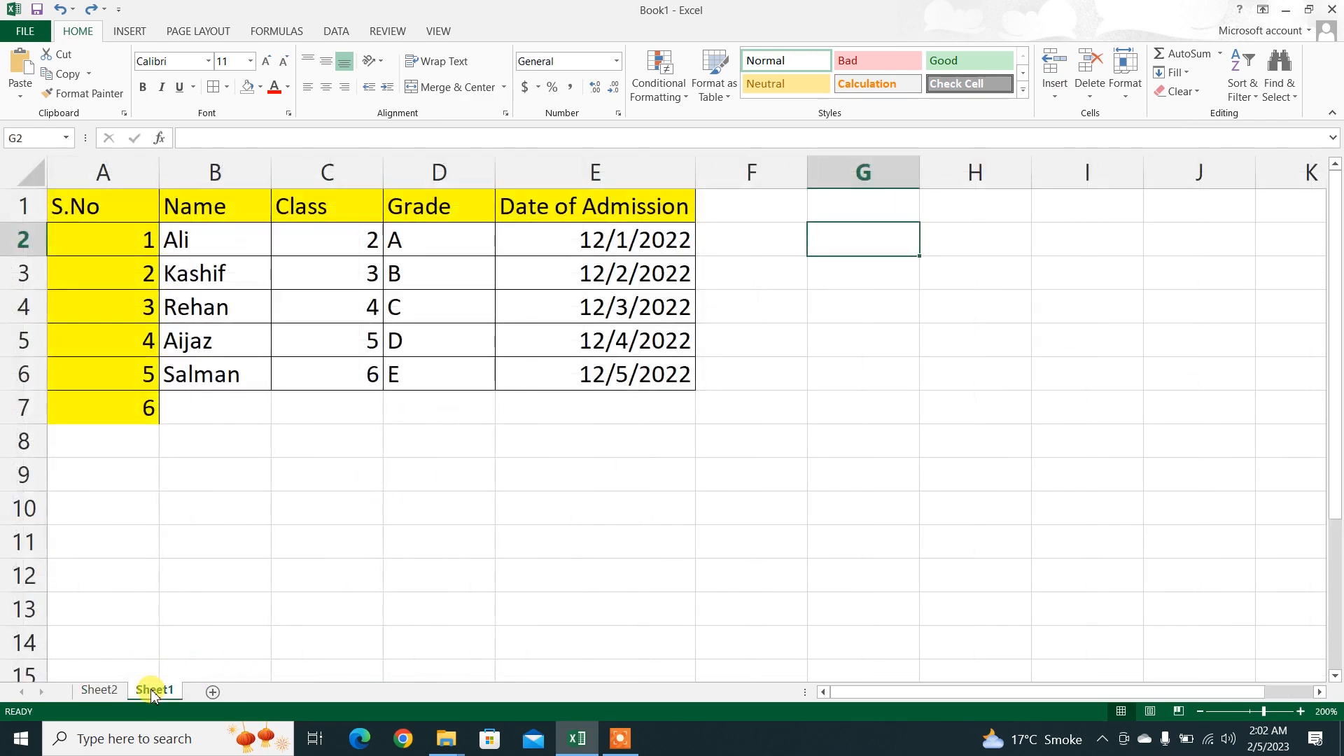
pyautogui.click(99, 689)
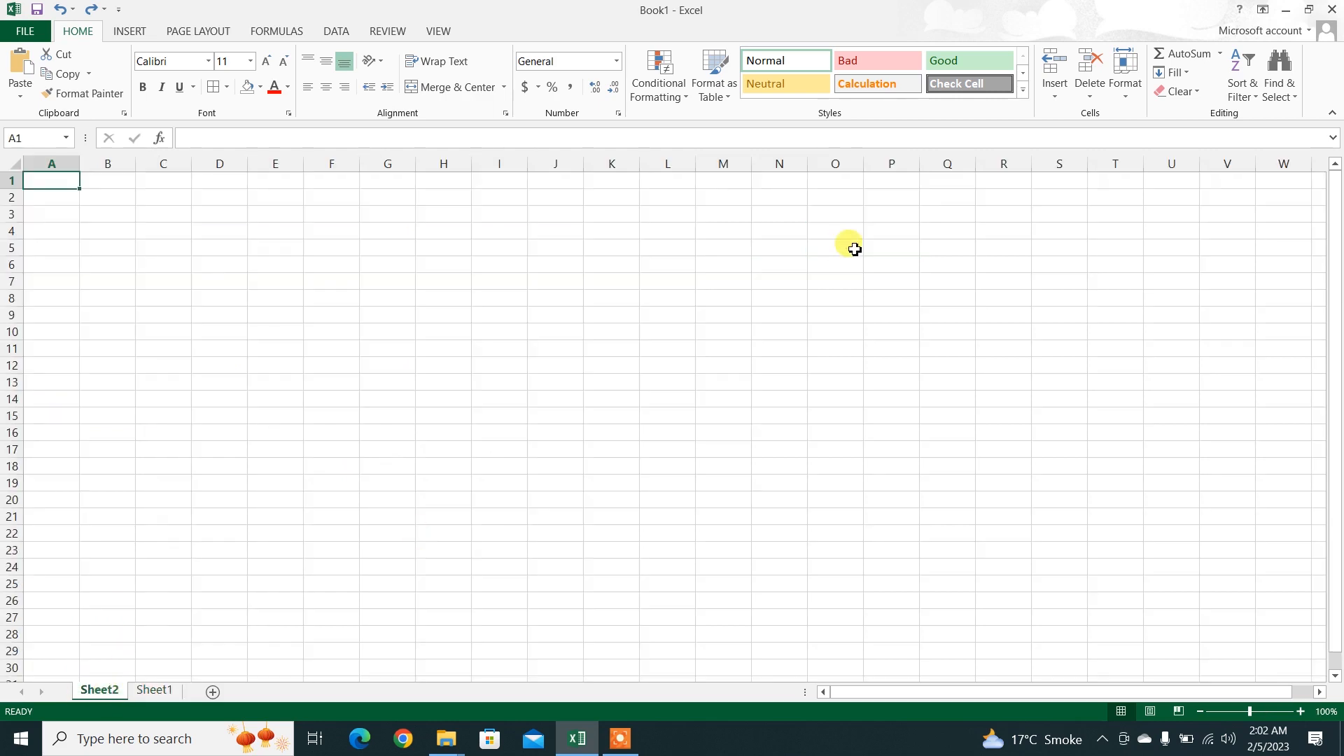
pyautogui.click(1090, 95)
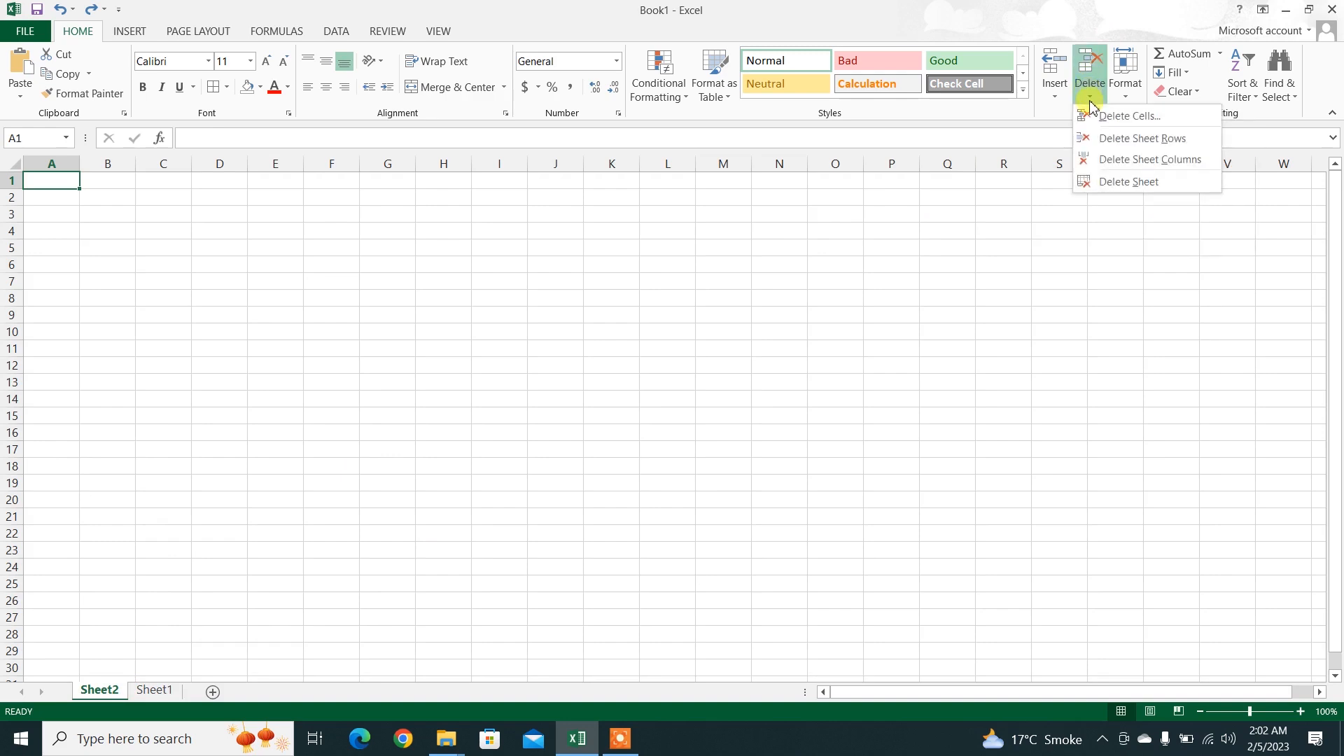
pyautogui.click(1110, 182)
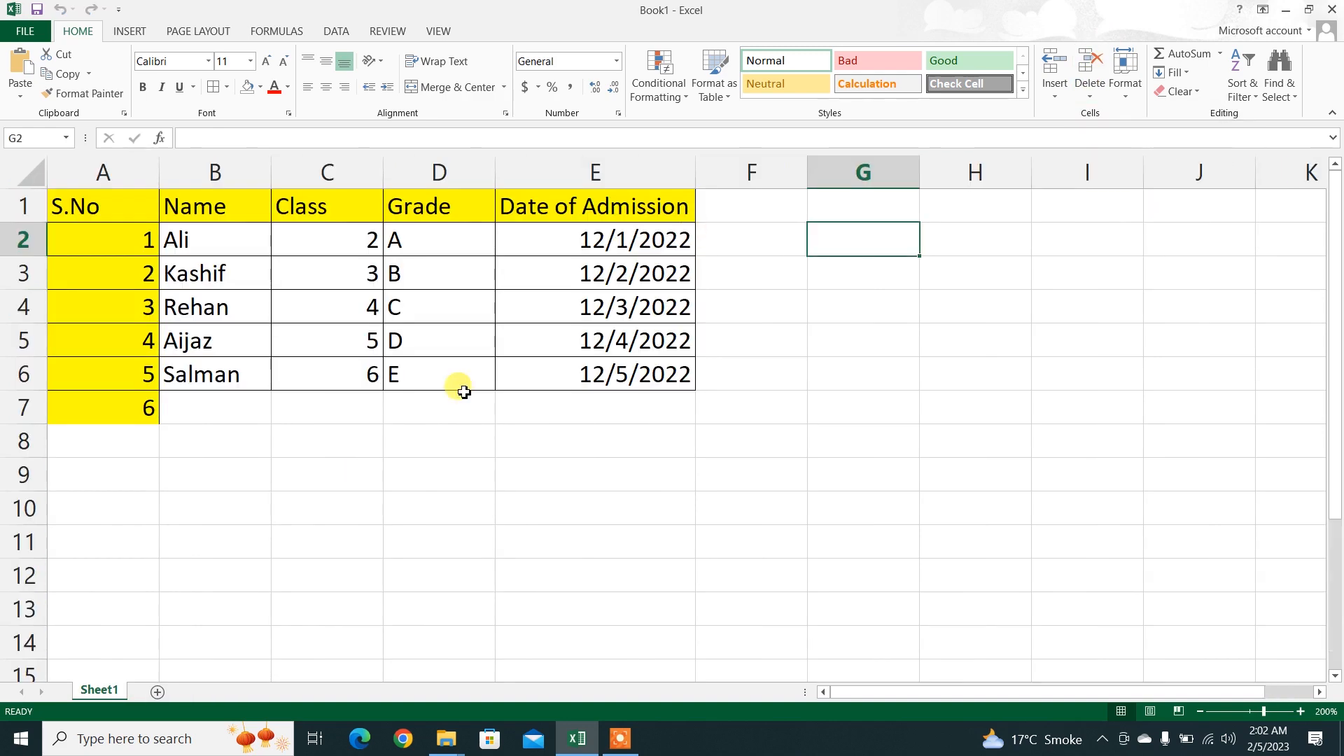
# Step: Try adding a new worksheet after Sheet1 from the sheet bar, and delete that new sheet
pyautogui.click(156, 693)
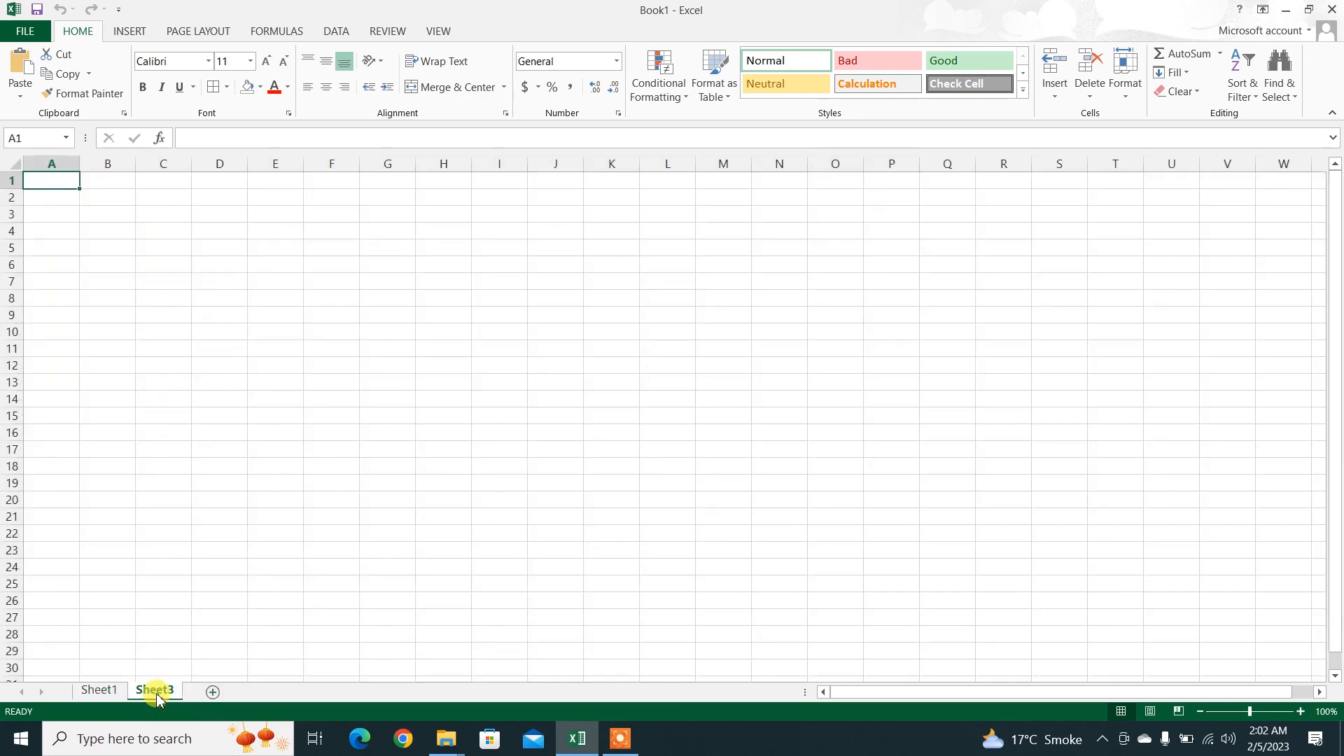
pyautogui.rightClick(156, 692)
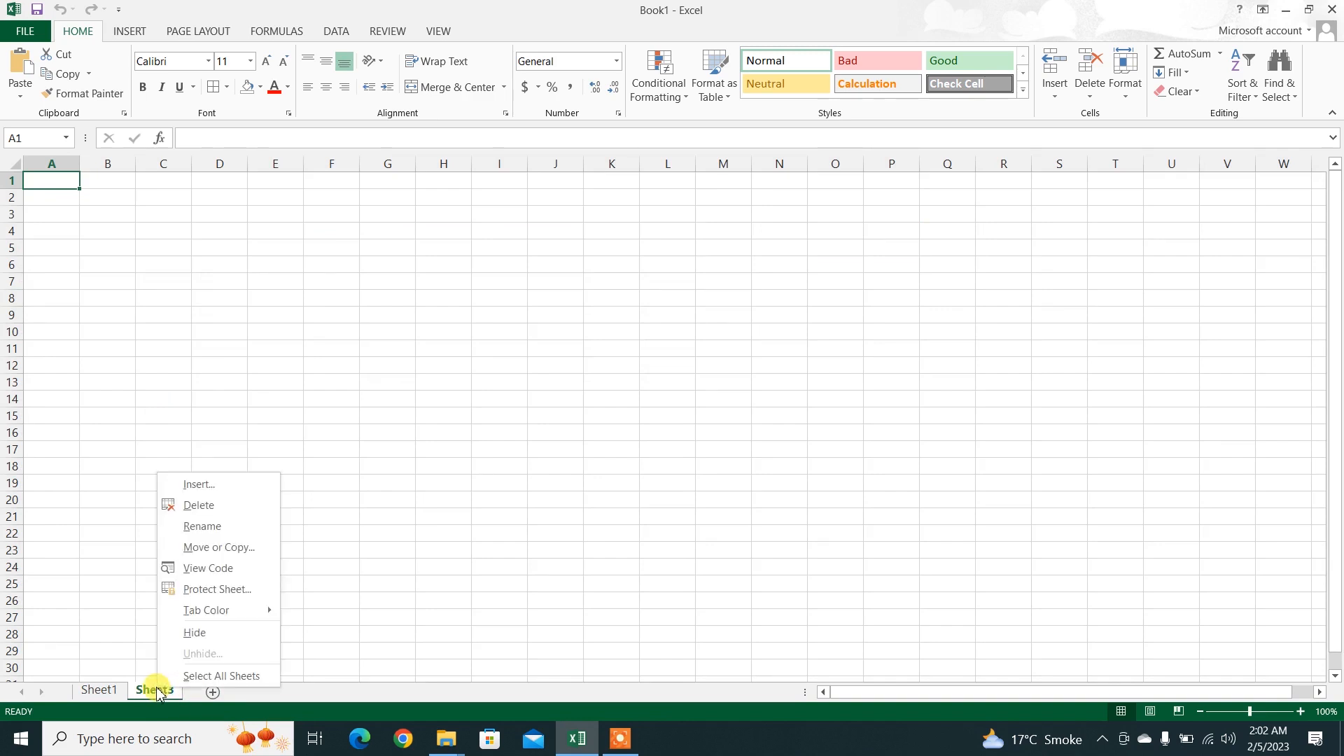
pyautogui.click(204, 504)
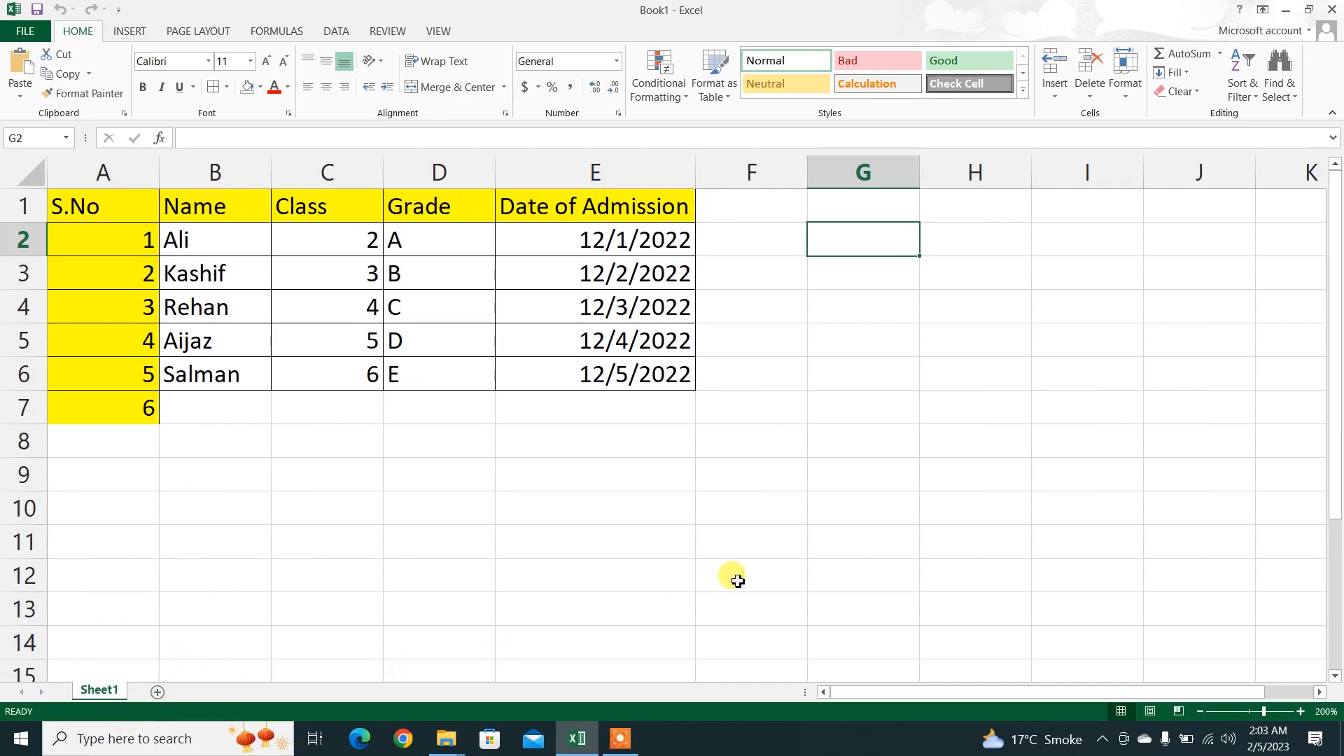
pyautogui.click(1102, 95)
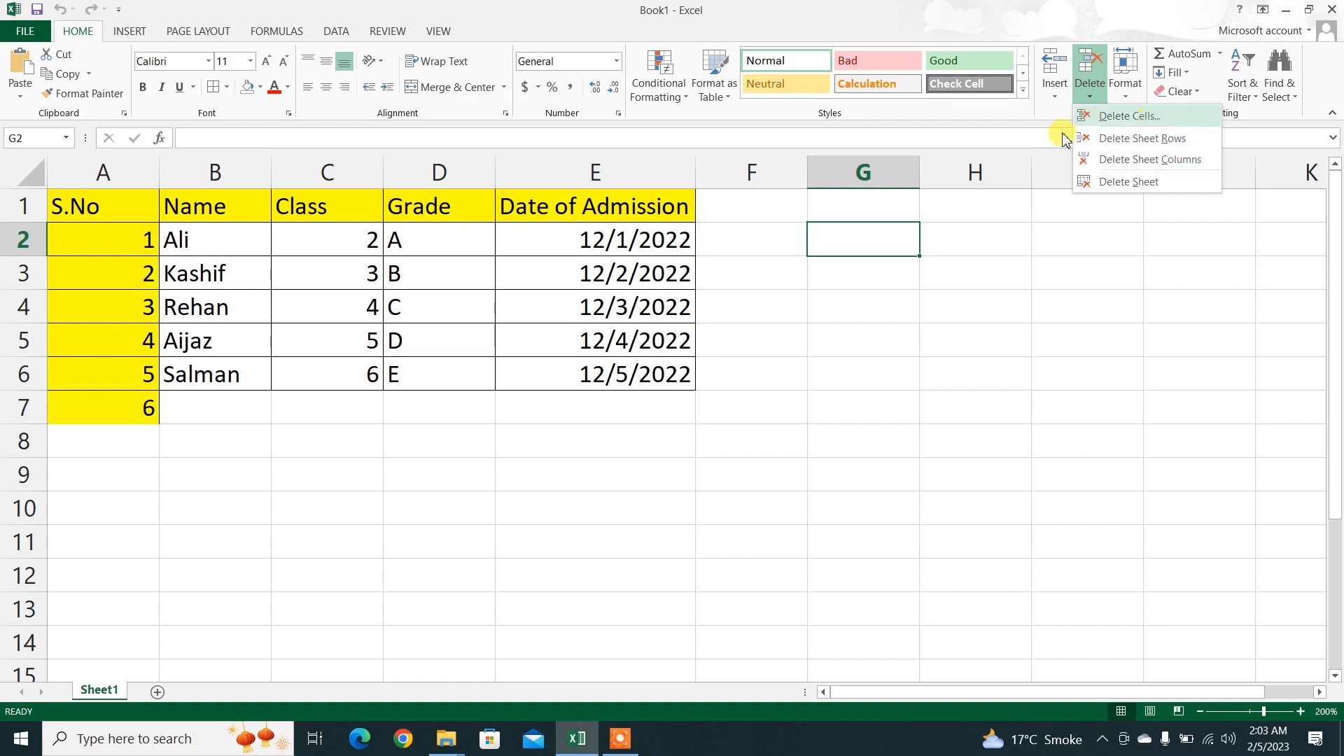
pyautogui.click(1002, 259)
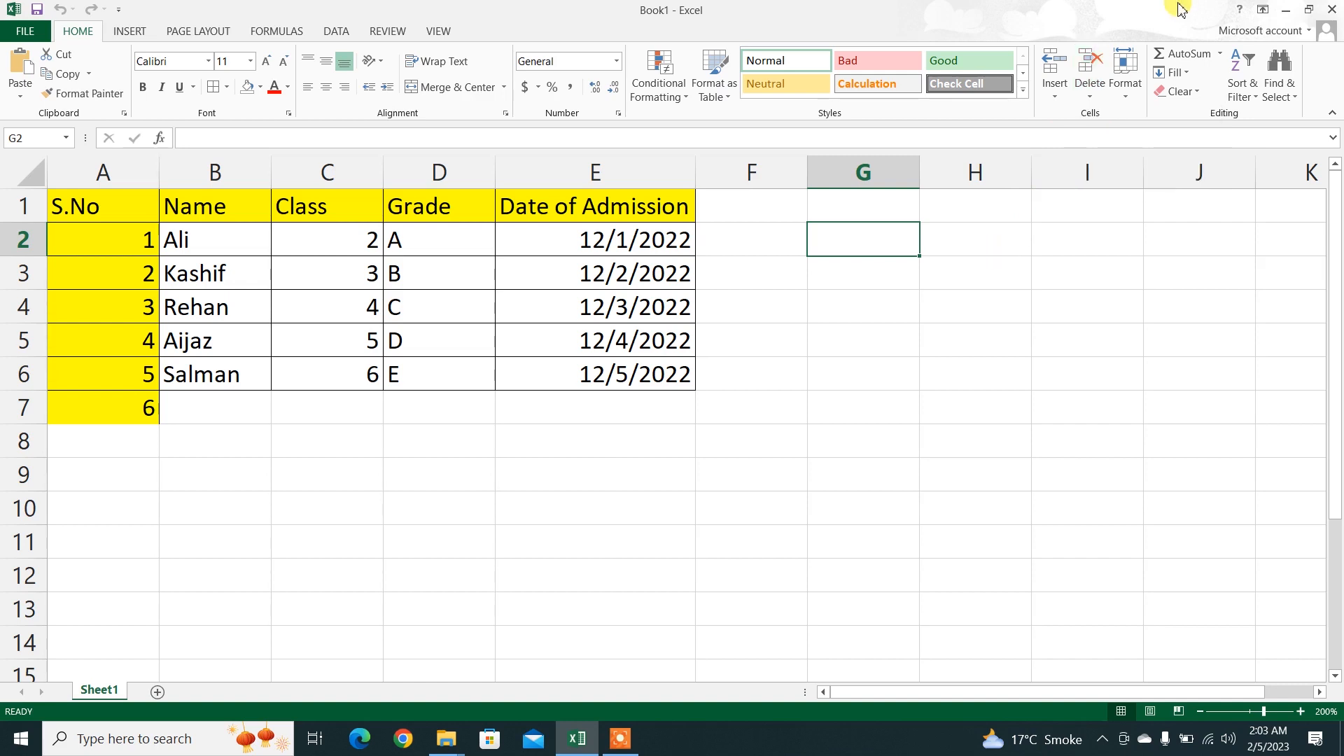
pyautogui.click(1126, 82)
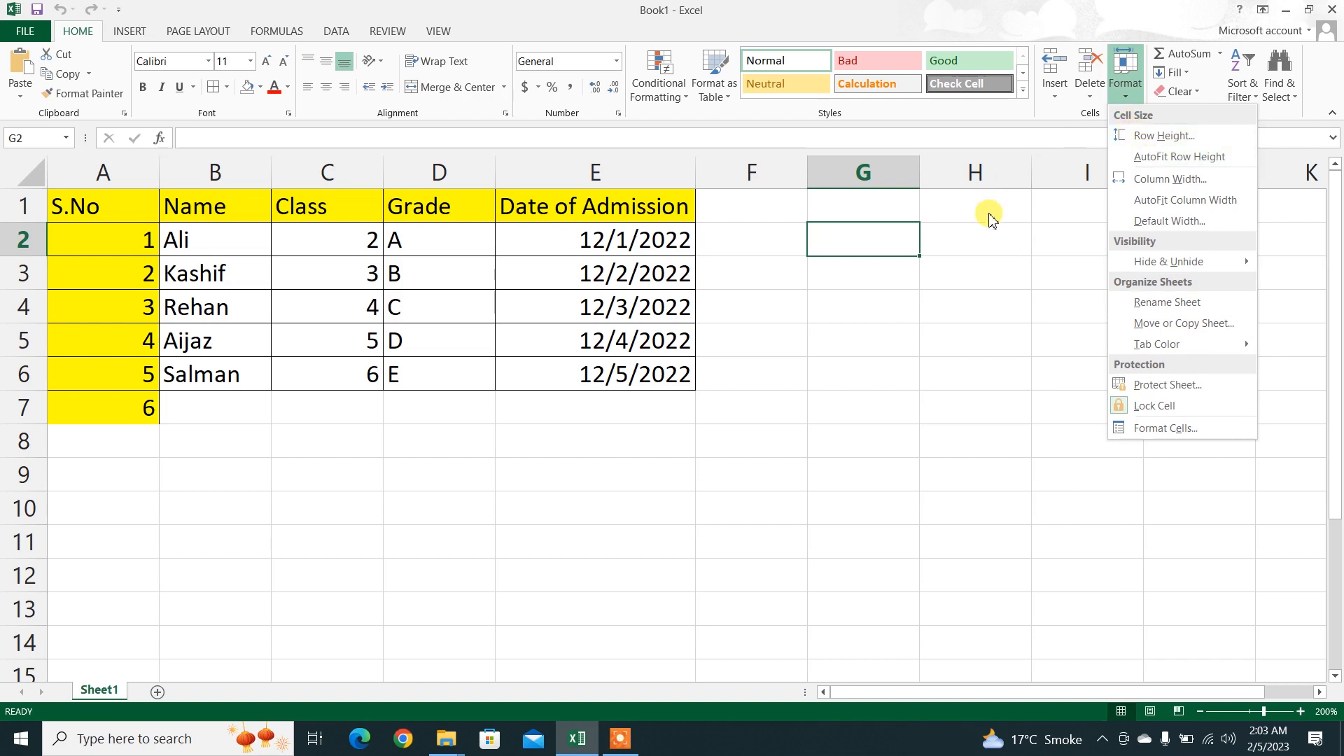
pyautogui.click(990, 261)
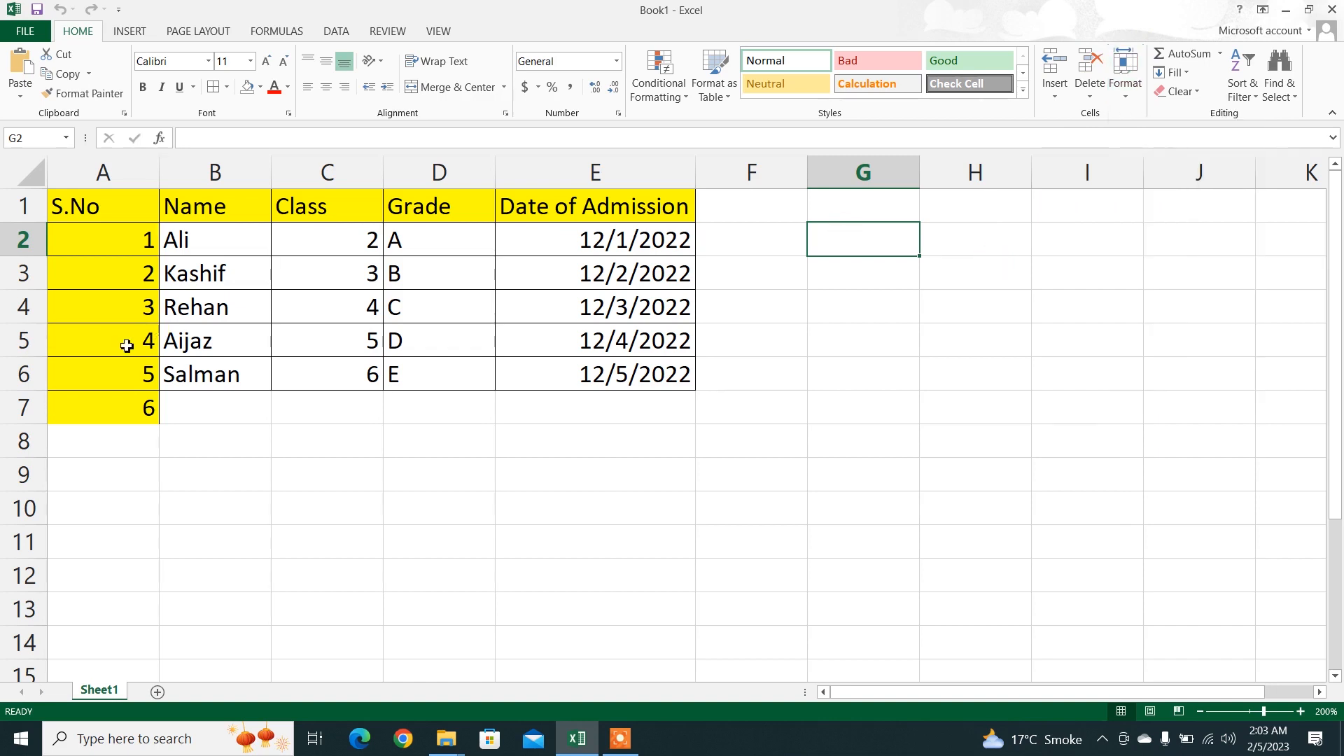
pyautogui.moveTo(23, 239); pyautogui.dragTo(14, 381)
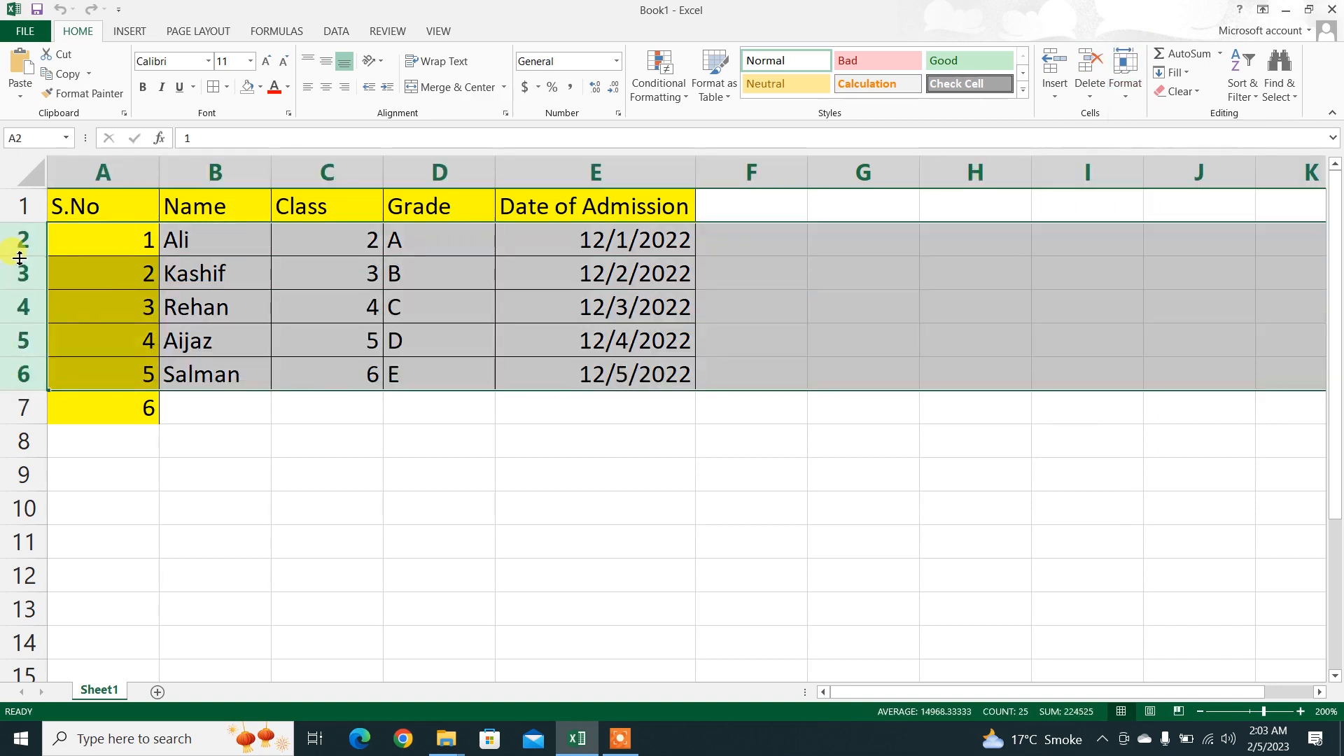
pyautogui.click(178, 465)
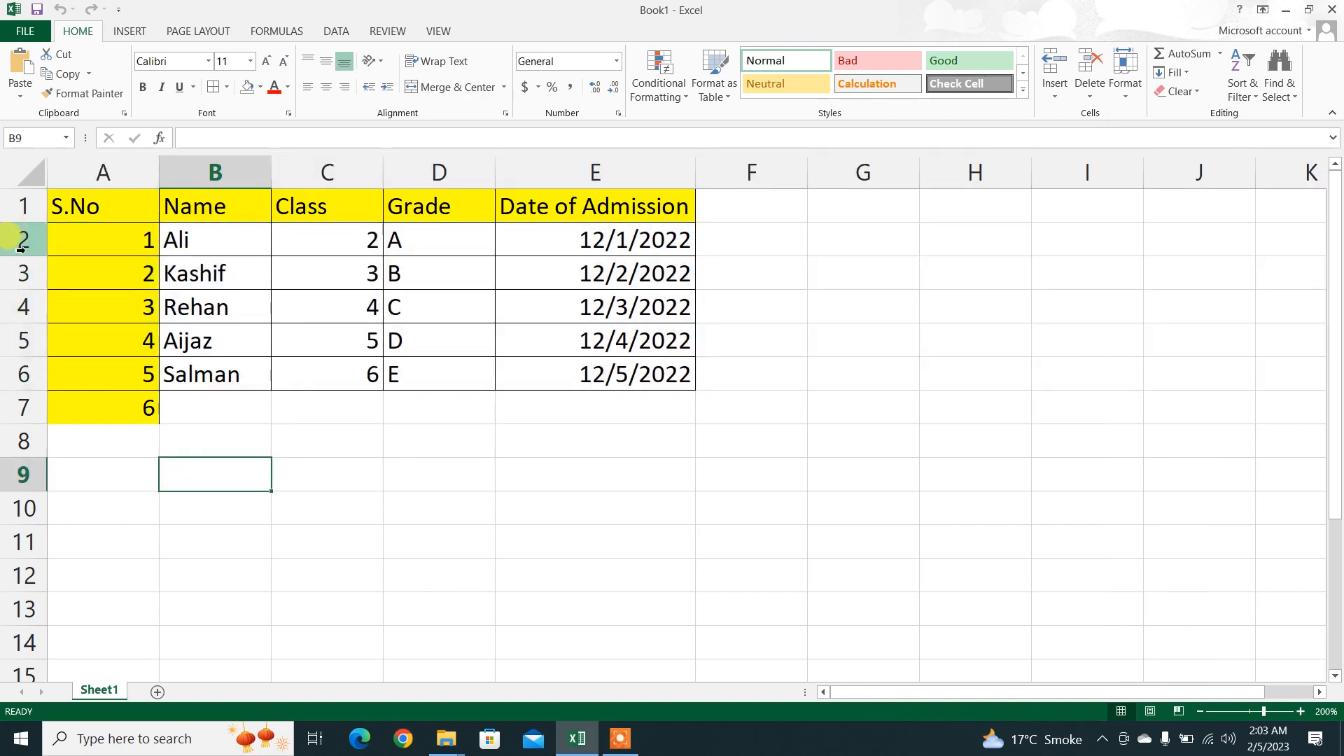
# Step: Increase the height of row 2 manually to about 27 by moving its lower boundary down
pyautogui.click(23, 251)
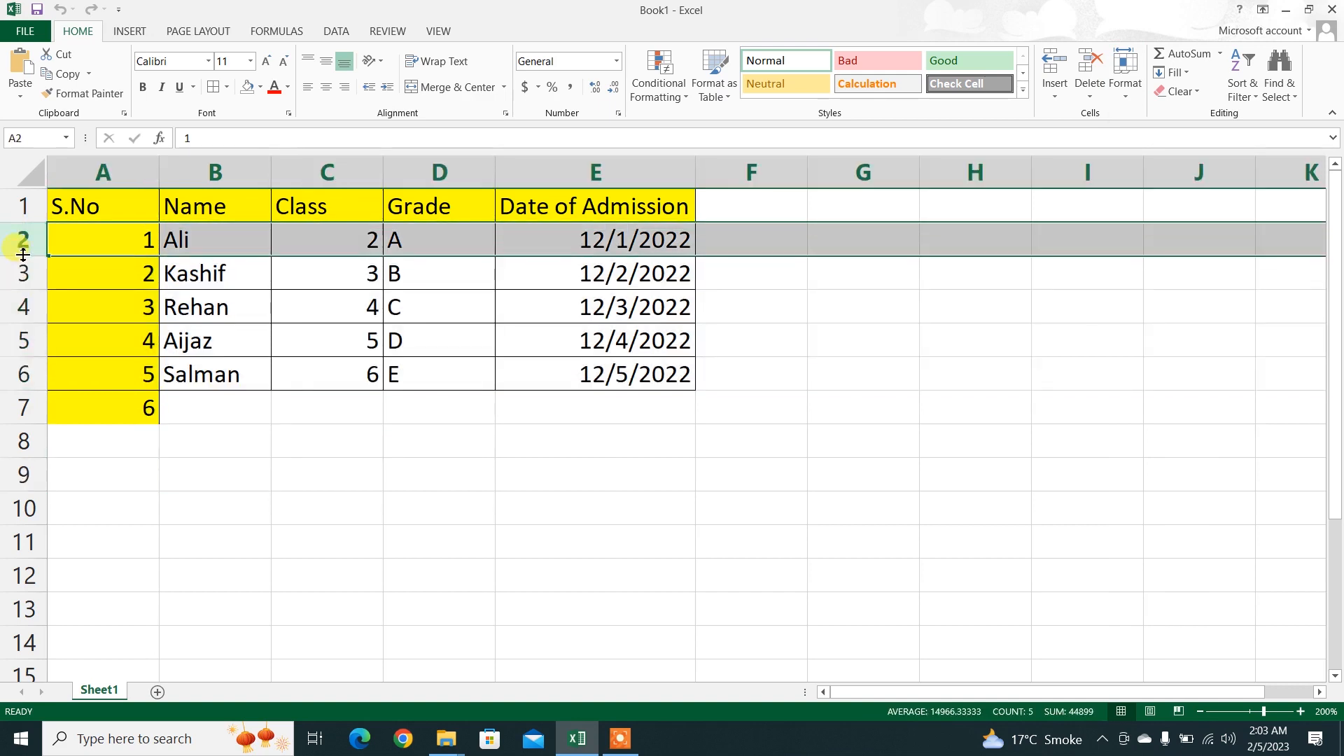
pyautogui.moveTo(23, 257); pyautogui.dragTo(23, 285)
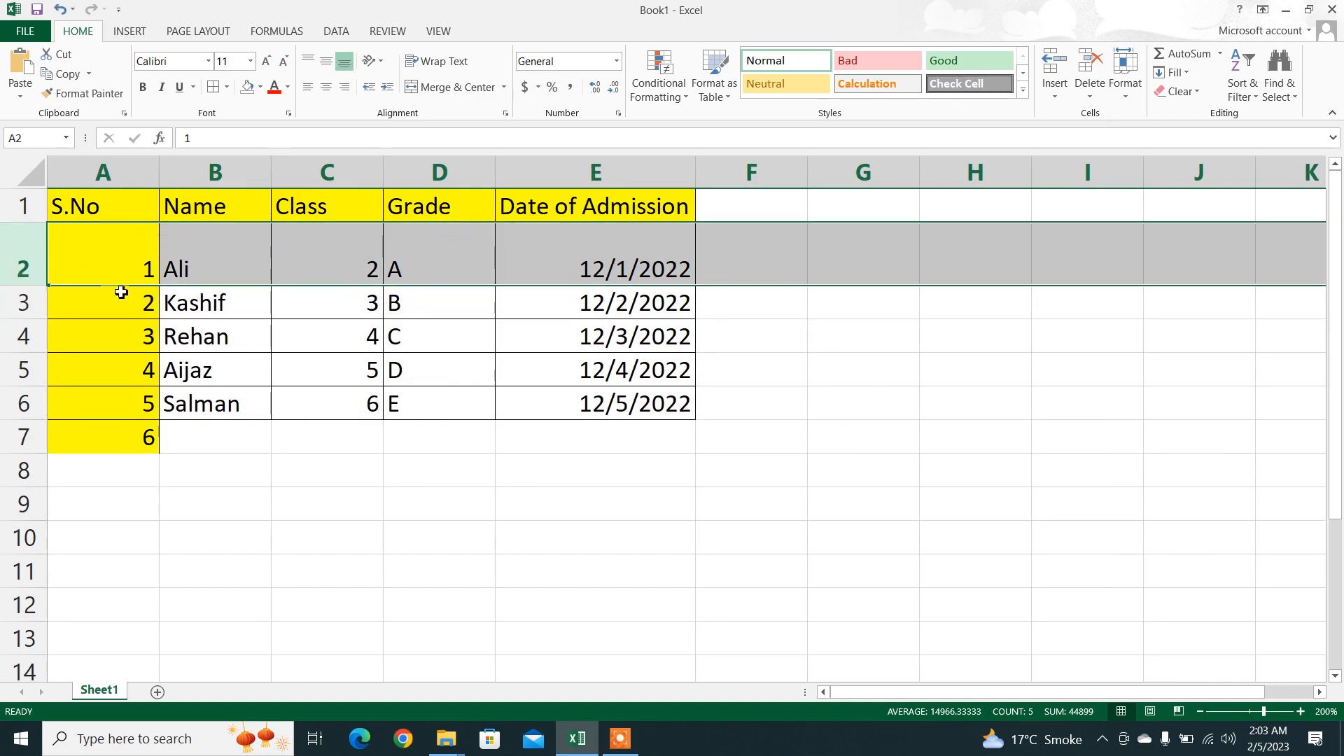
pyautogui.moveTo(26, 287); pyautogui.dragTo(26, 287)
pyautogui.click(623, 743)
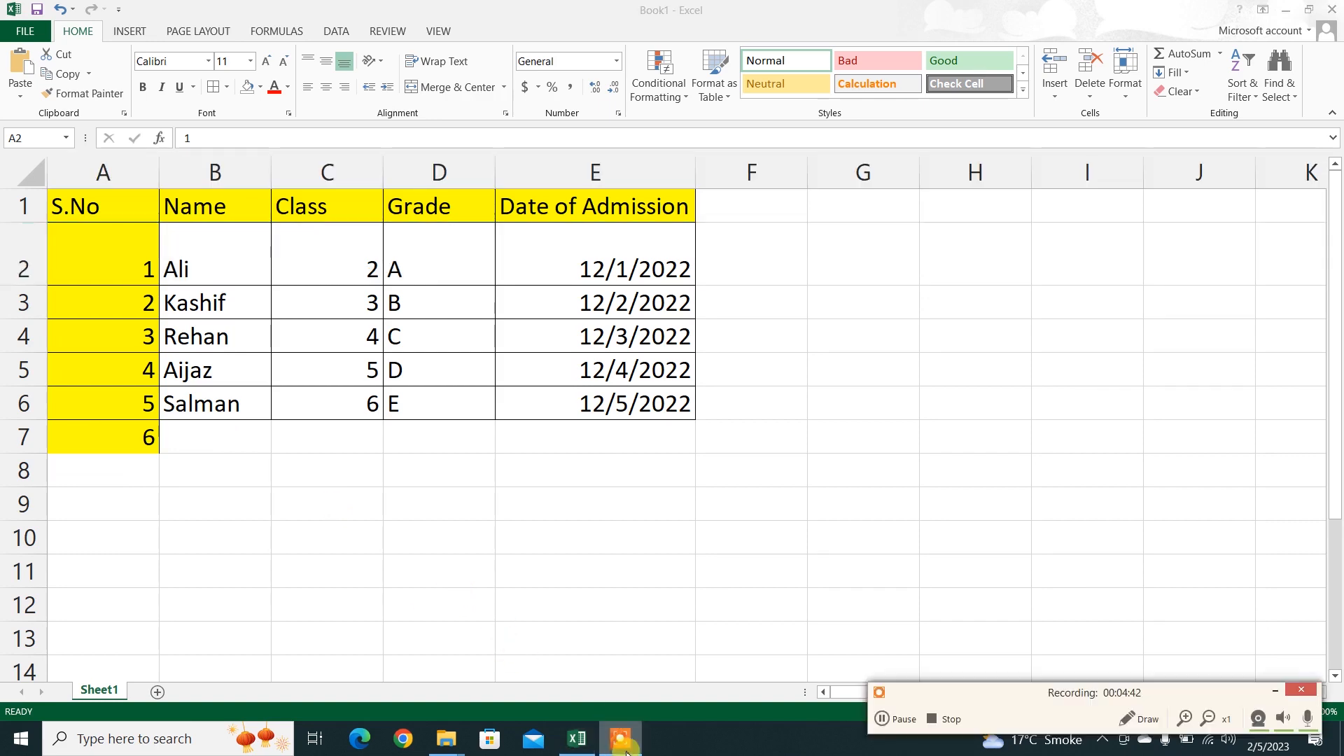
pyautogui.click(884, 719)
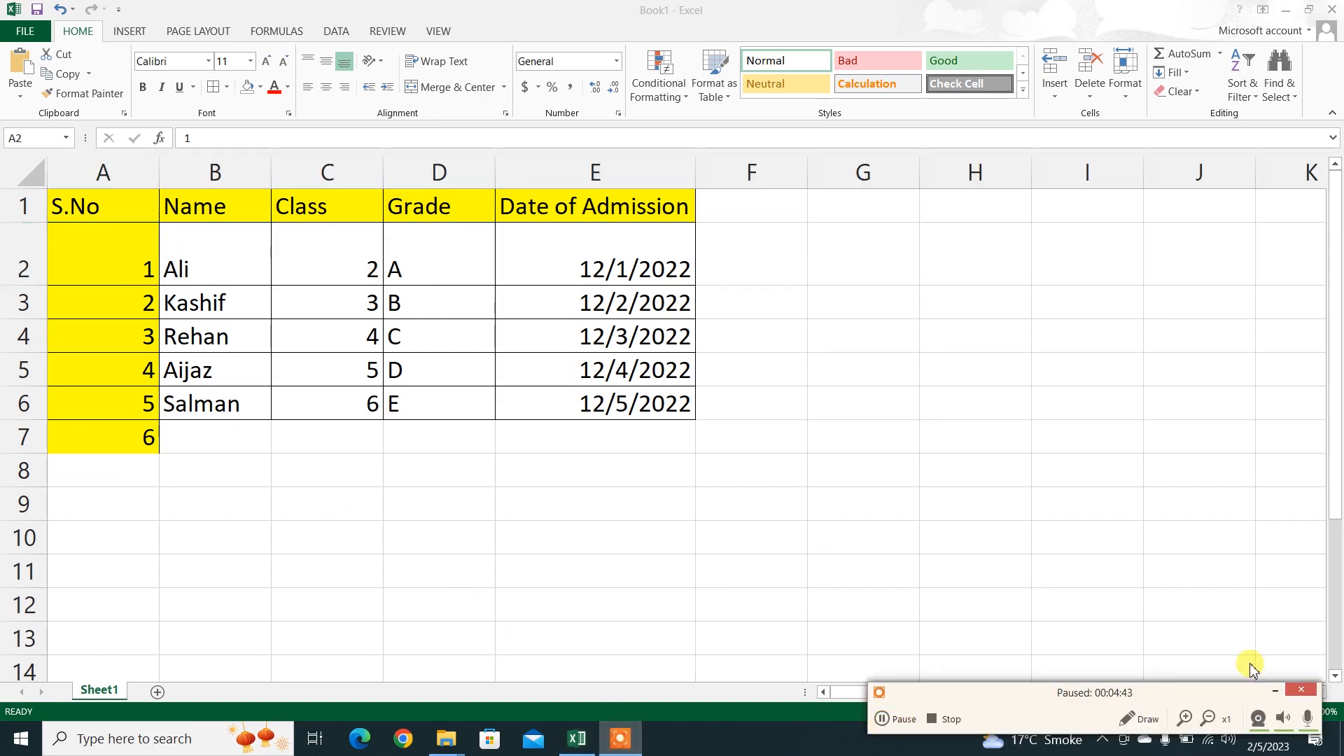
pyautogui.click(1276, 691)
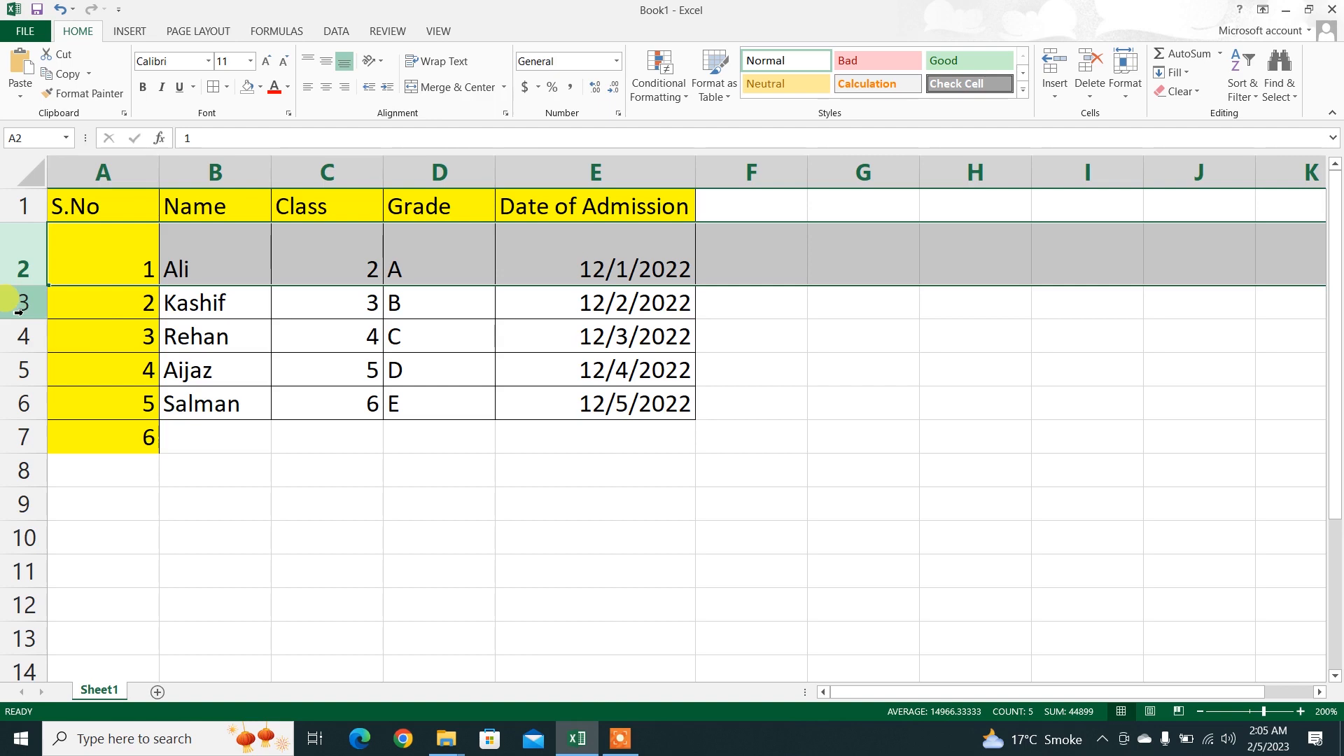
# Step: Set the row height of rows 3 through 6 to 27.00
pyautogui.moveTo(18, 302); pyautogui.dragTo(15, 407)
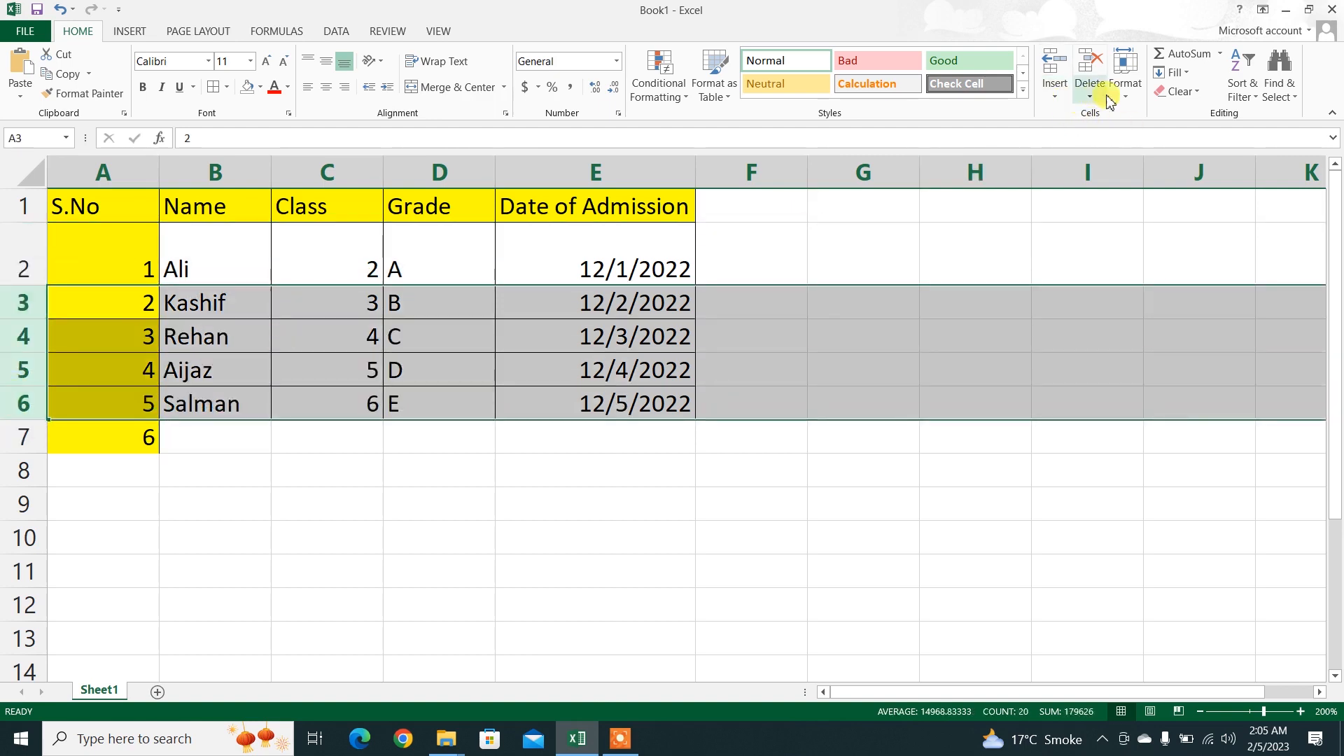
pyautogui.click(1125, 83)
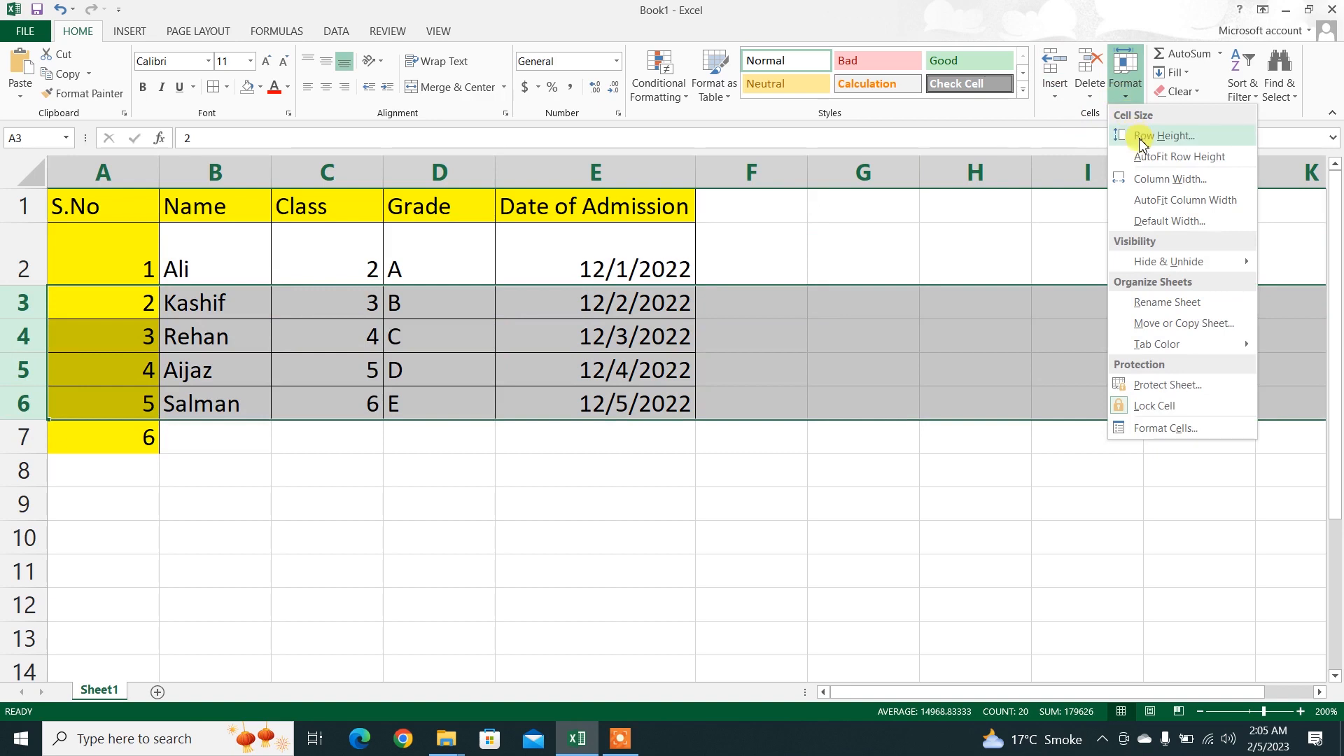
pyautogui.click(1141, 137)
pyautogui.write('27.00')
pyautogui.press('Return')
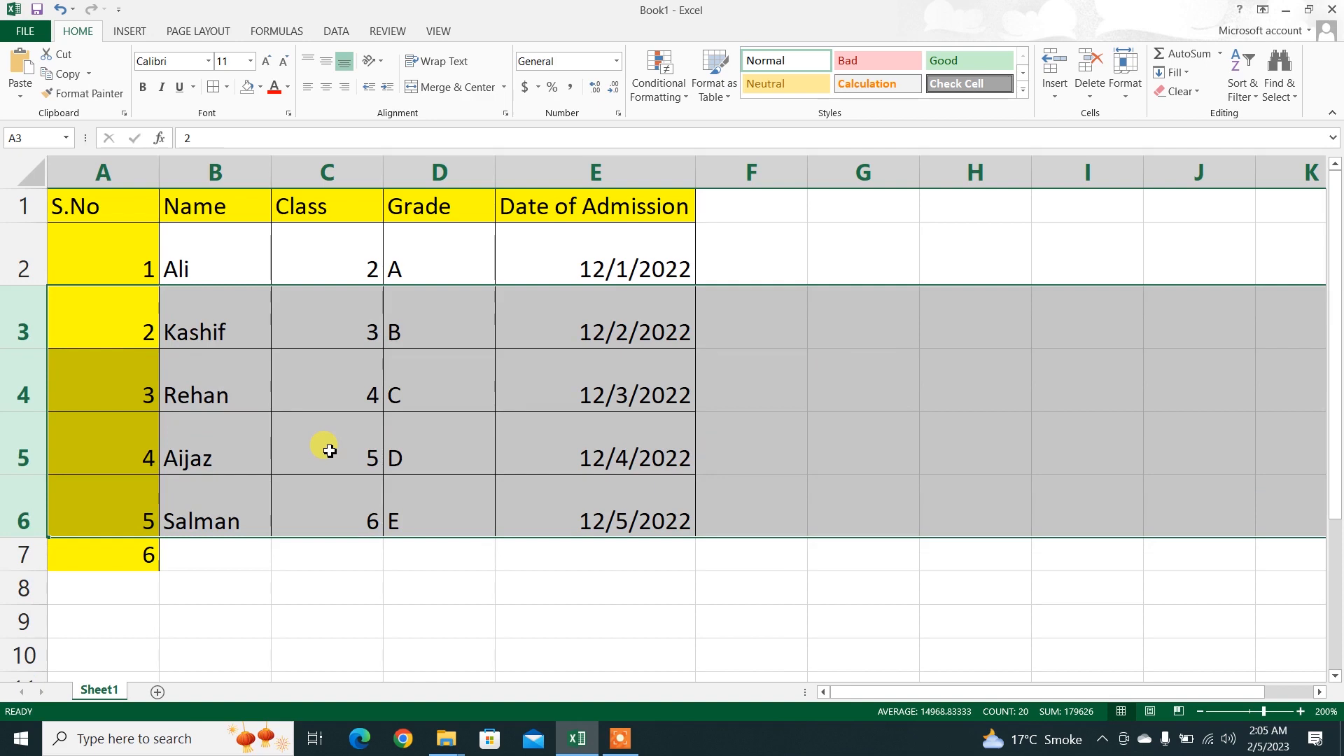
pyautogui.click(408, 548)
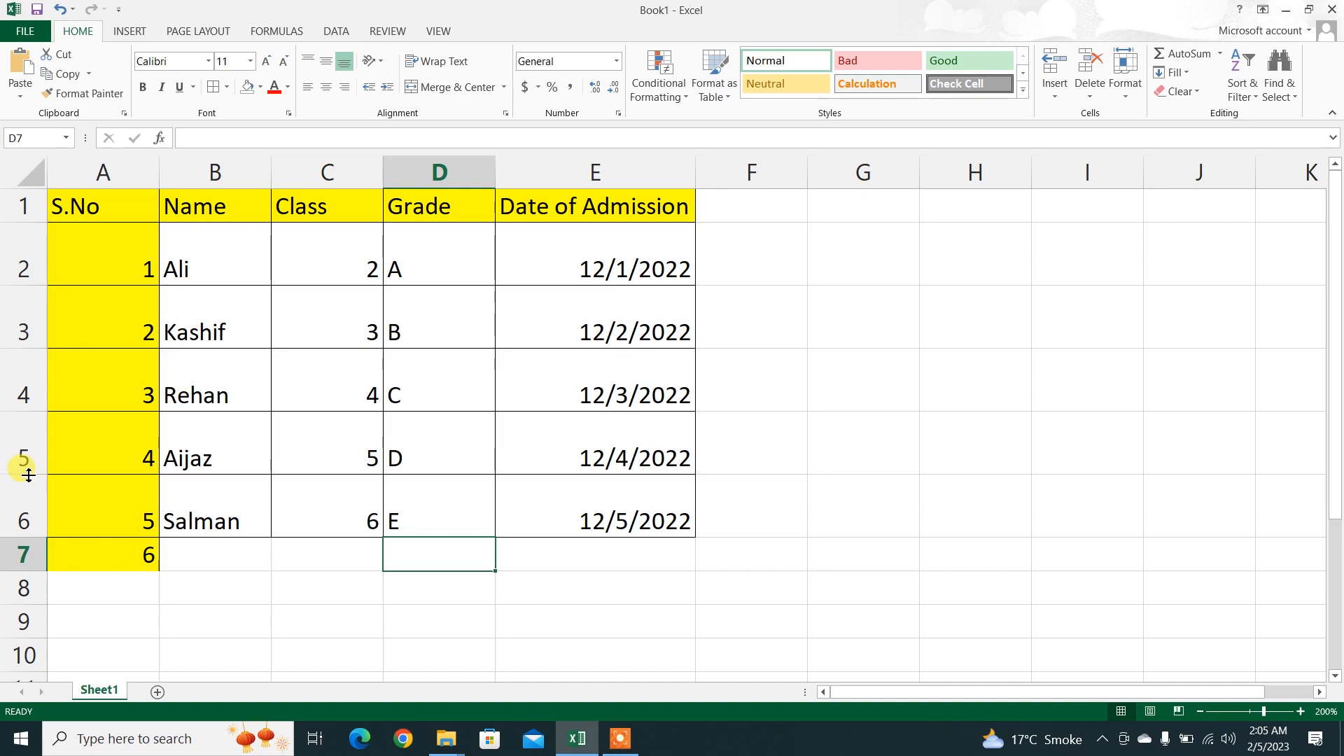
pyautogui.moveTo(24, 285); pyautogui.dragTo(24, 285)
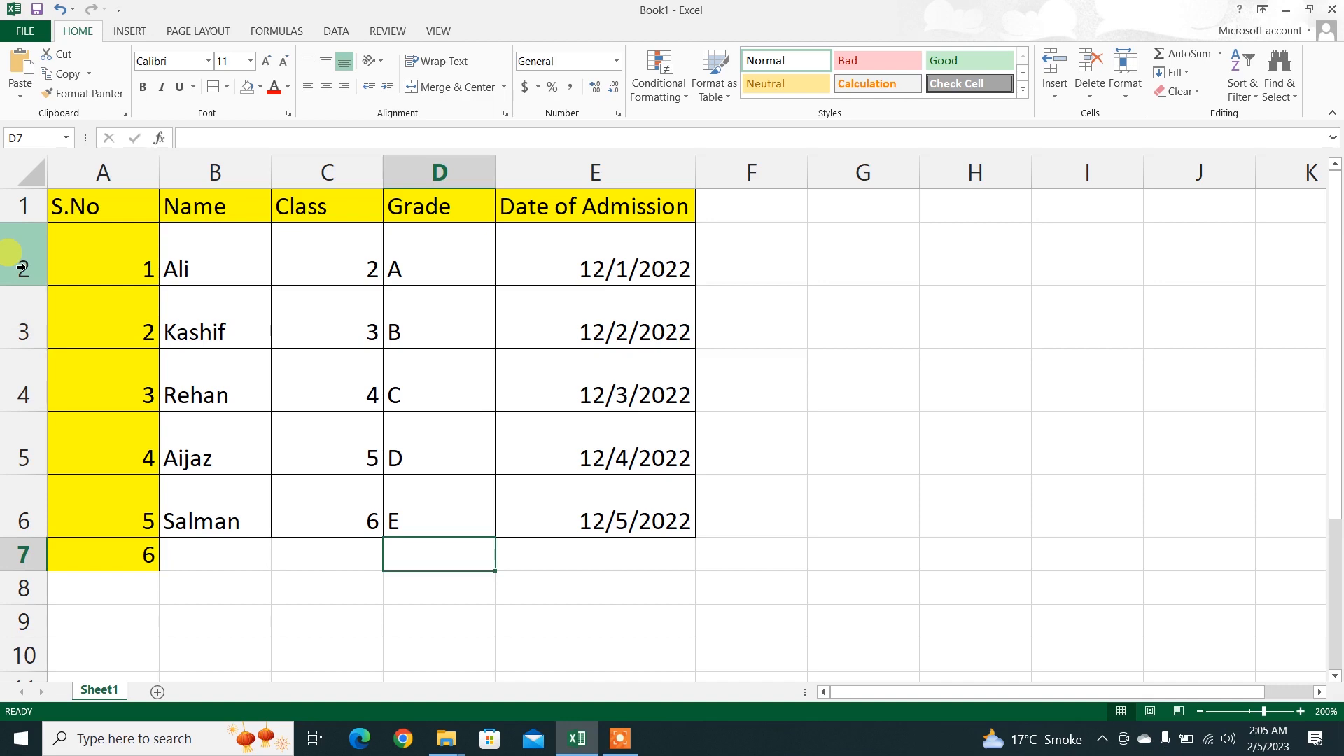
# Step: Fit the height of rows 2 through 6 to their contents with AutoFit Row Height
pyautogui.moveTo(21, 267); pyautogui.dragTo(14, 518)
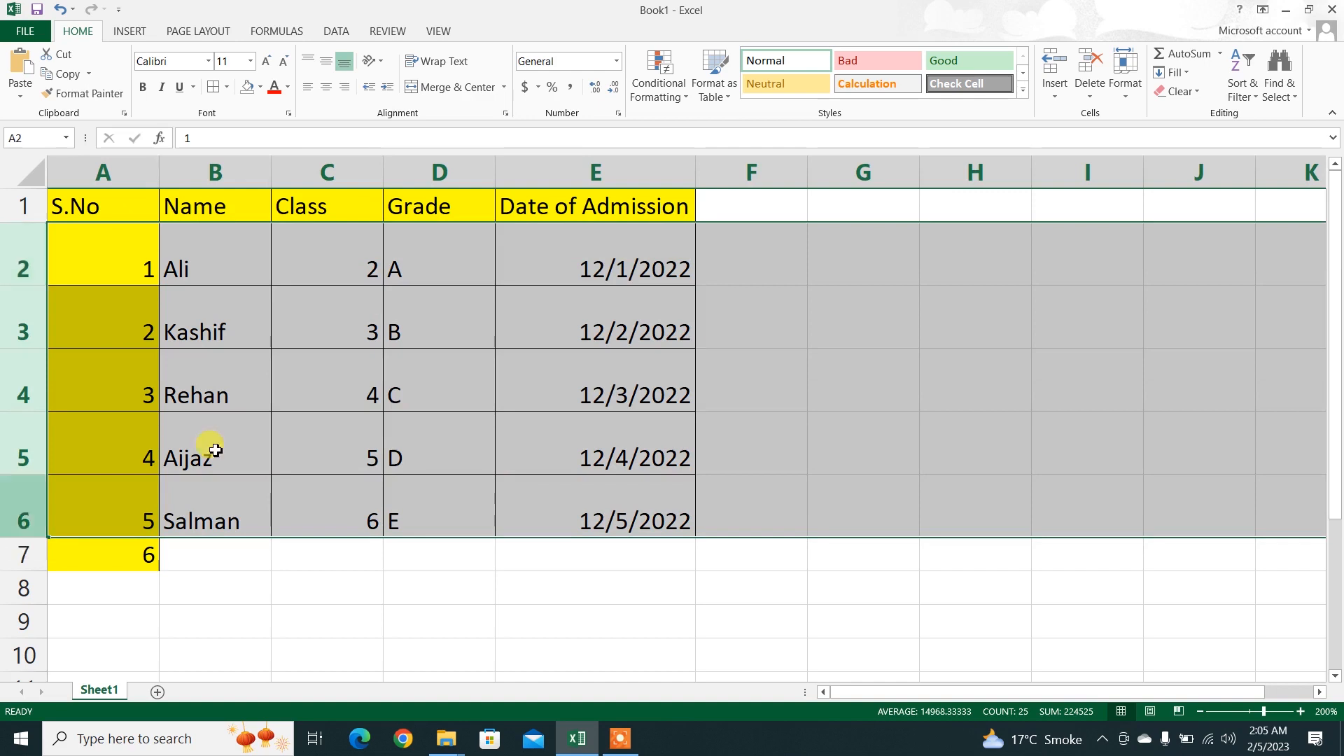
pyautogui.click(1125, 98)
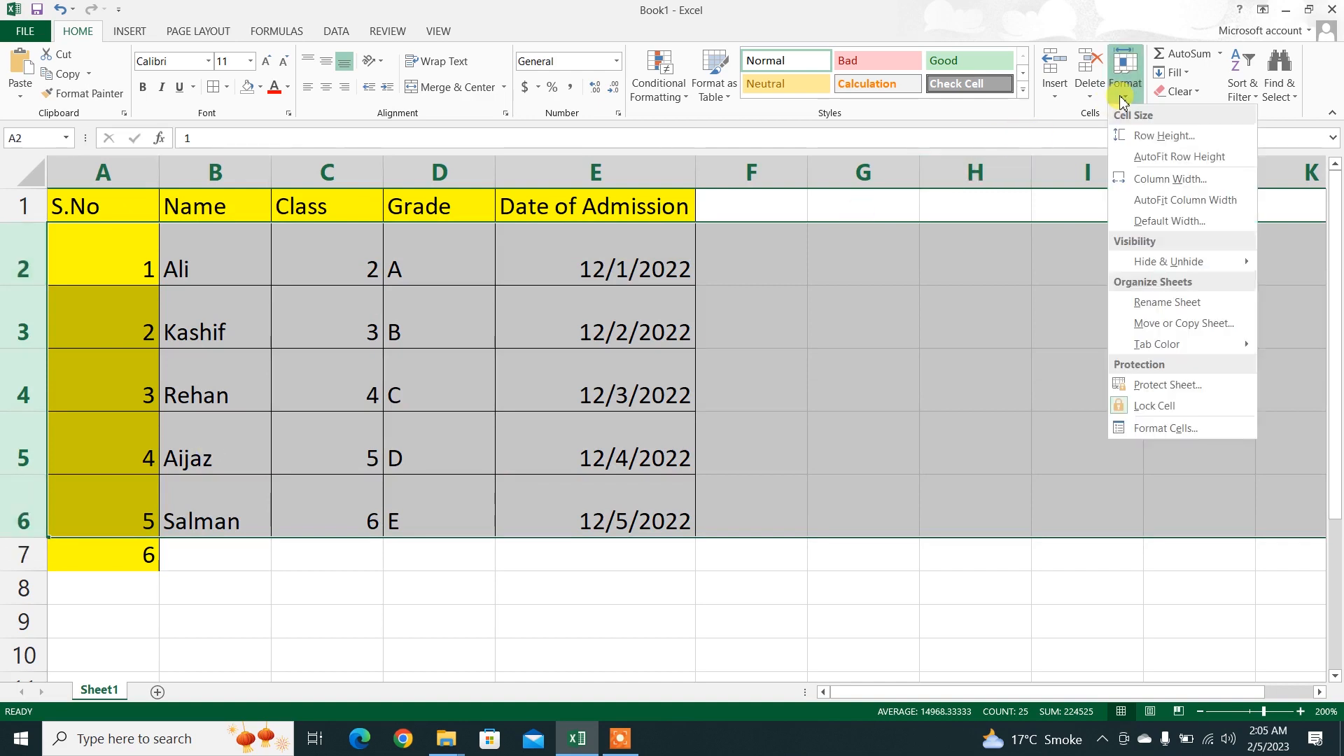
pyautogui.click(1142, 158)
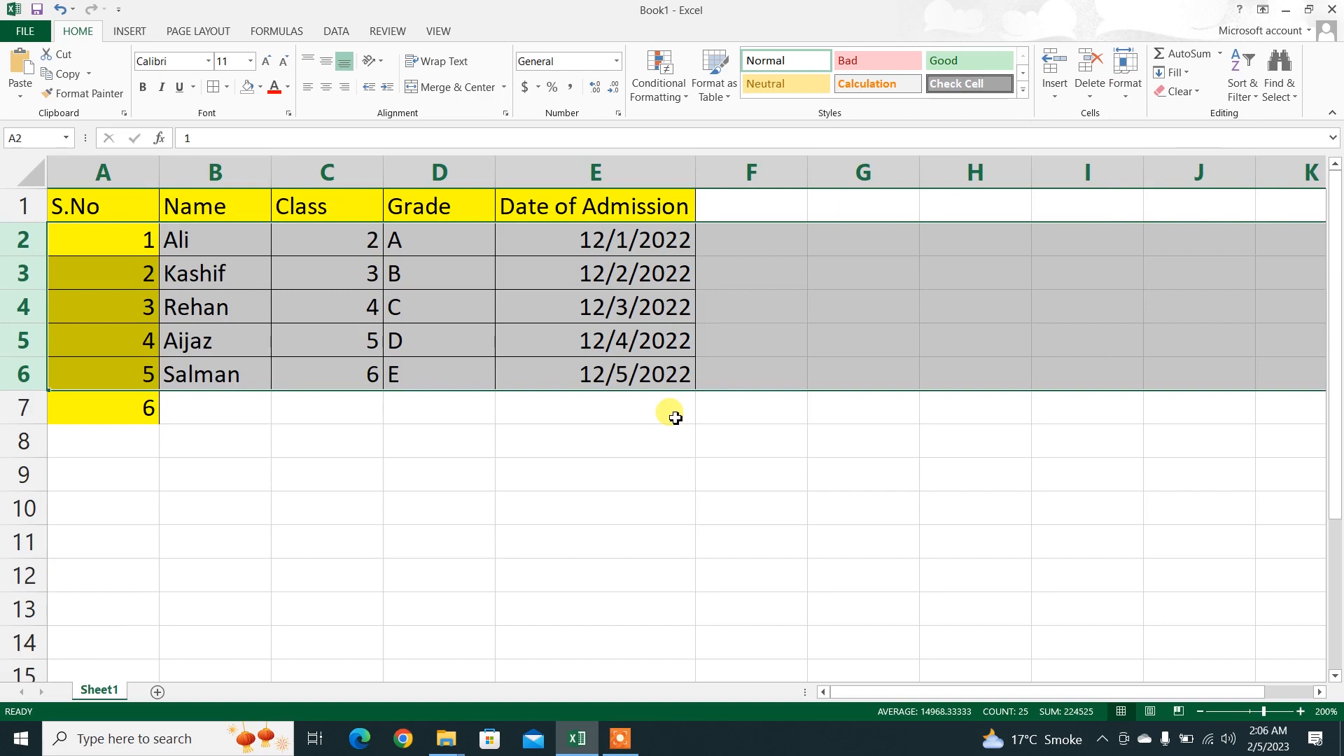
# Step: Widen the Name column (B) manually by about three quarters of its width
pyautogui.click(1116, 98)
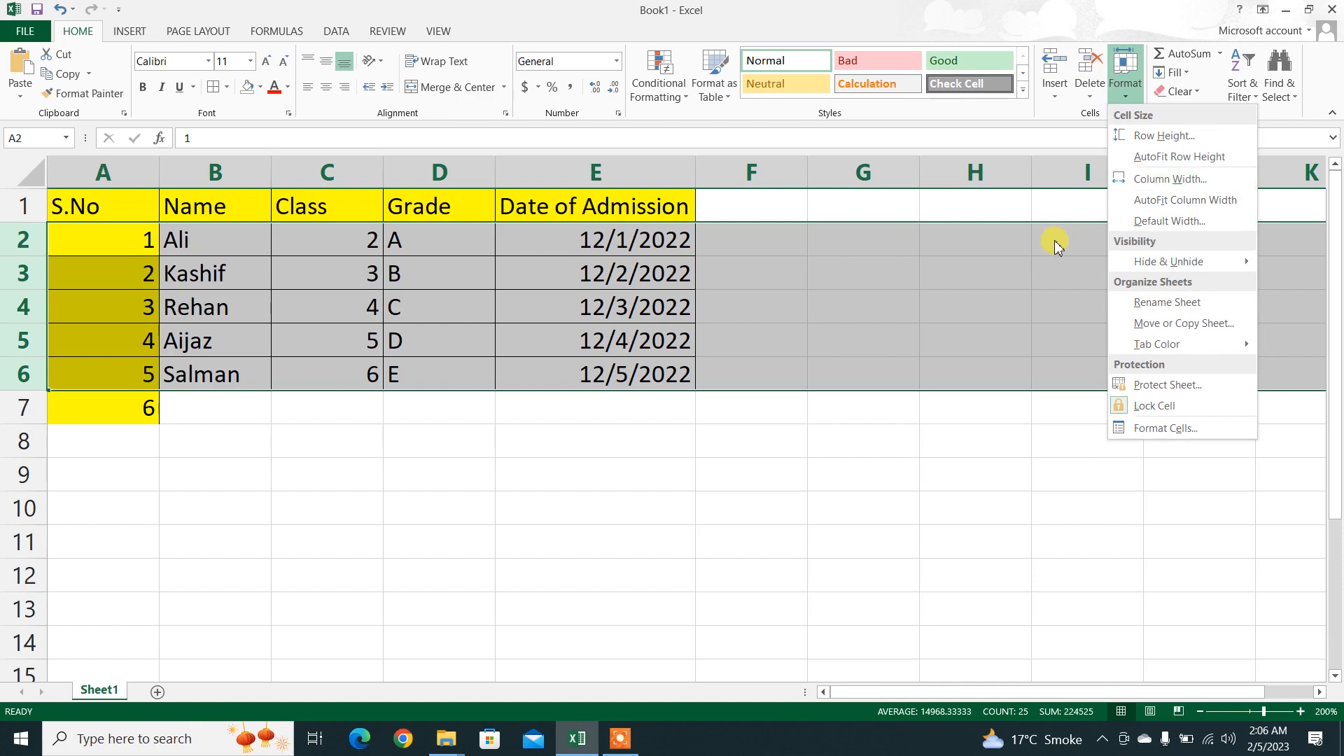
pyautogui.click(743, 404)
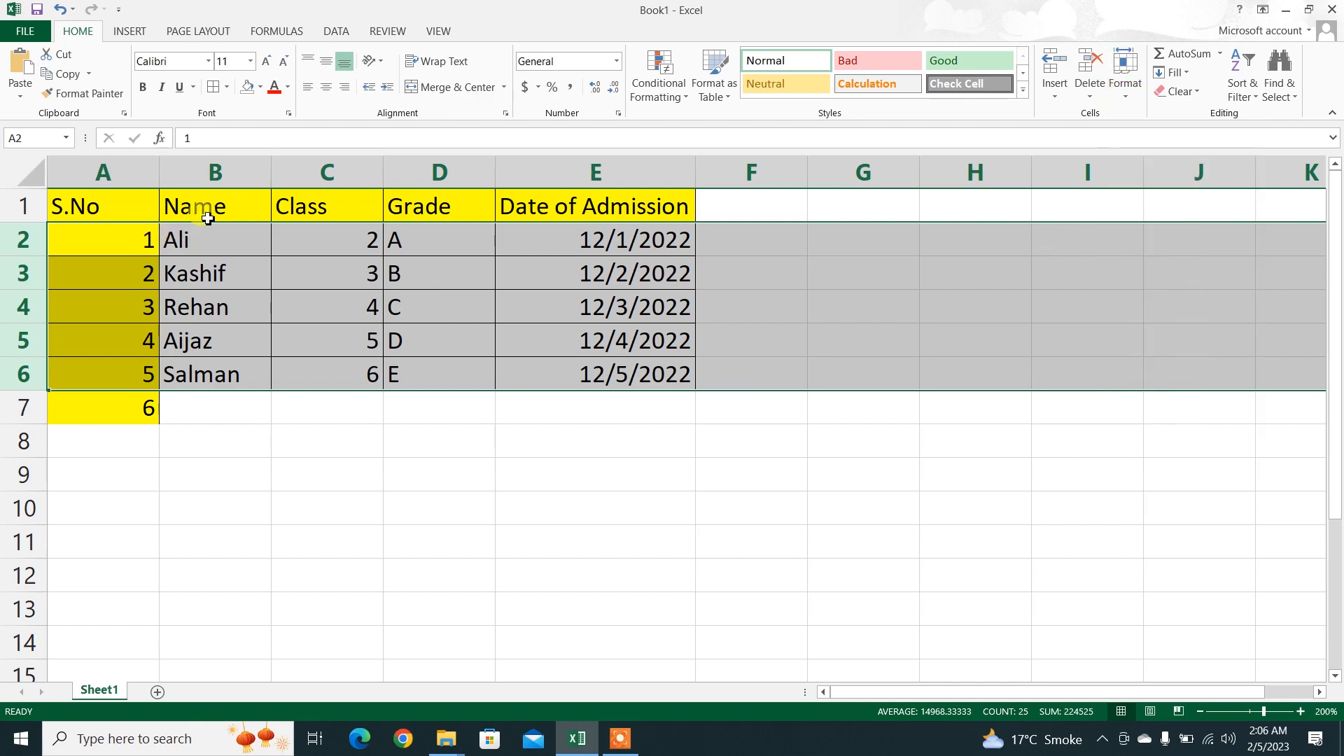
pyautogui.click(239, 180)
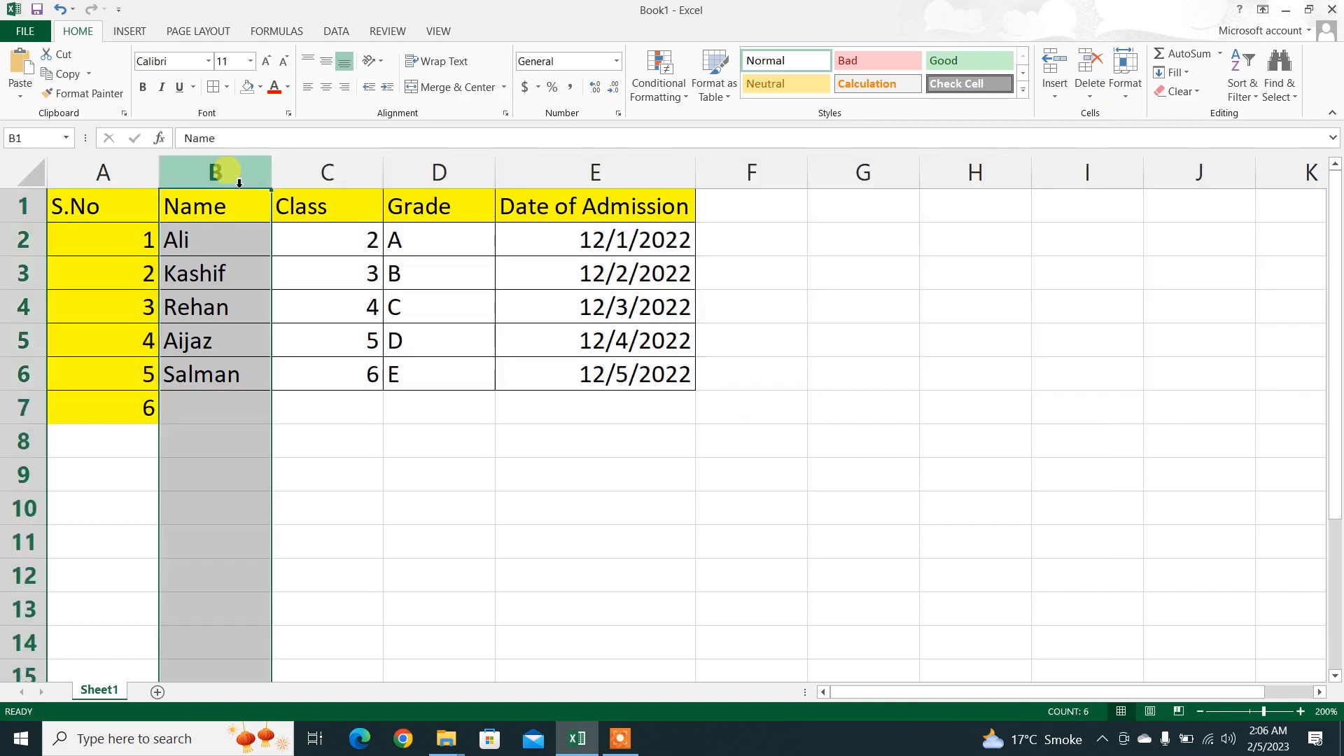
pyautogui.moveTo(275, 175); pyautogui.dragTo(358, 175)
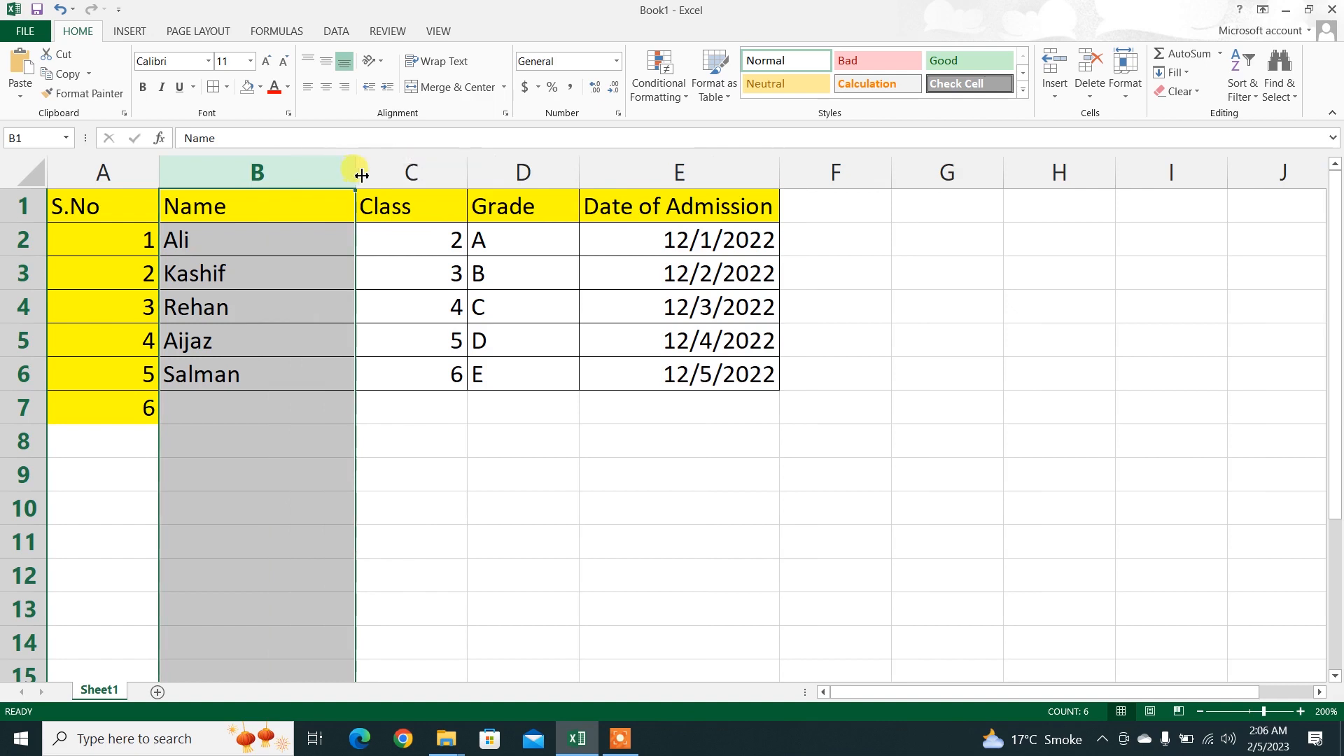
pyautogui.click(505, 266)
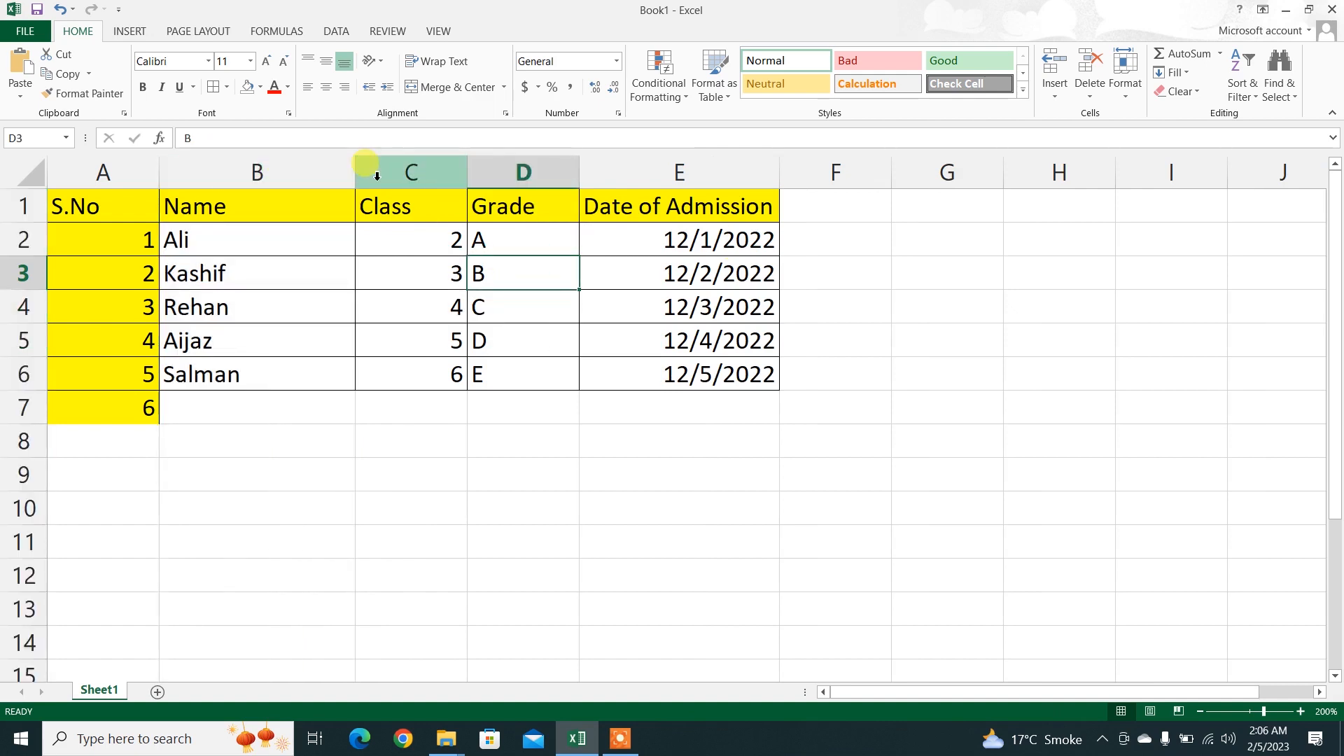
# Step: Set the column width of the Class, Grade and Date of Admission columns (C through E) to 14.78
pyautogui.moveTo(377, 175); pyautogui.dragTo(640, 171)
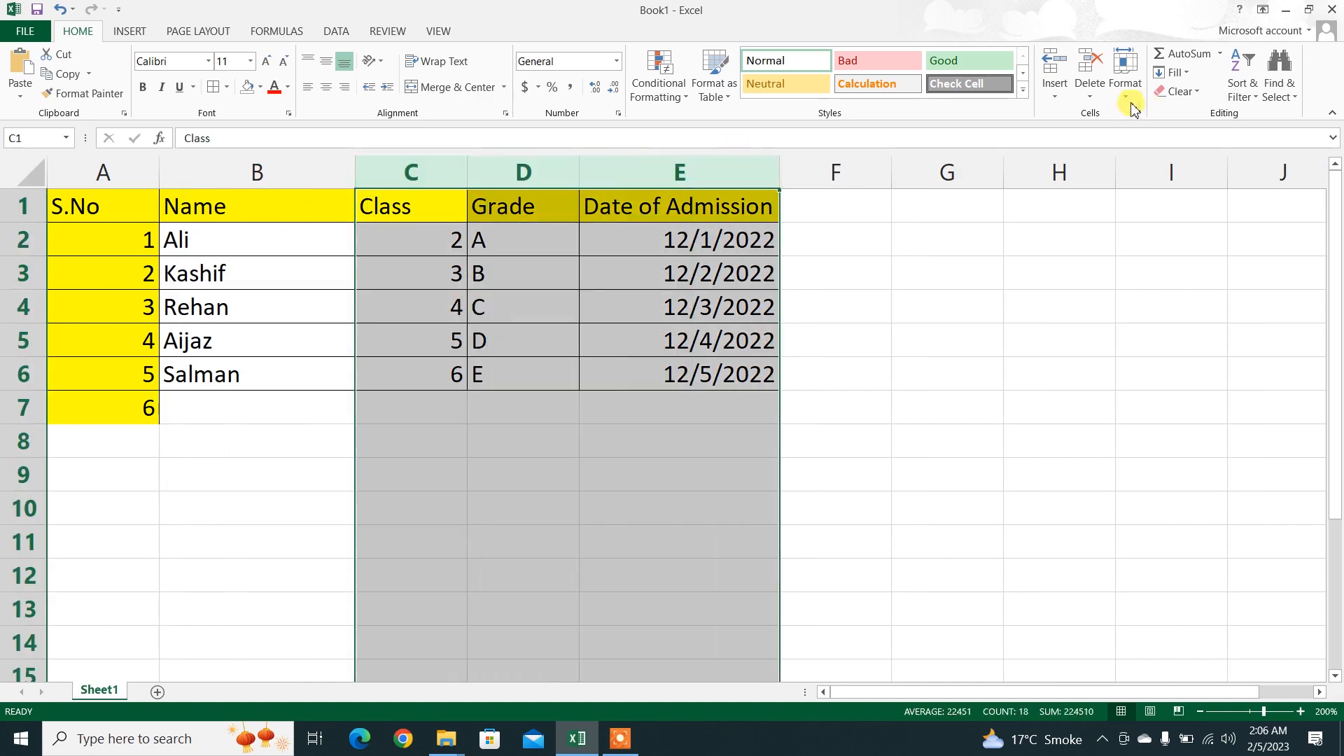
pyautogui.click(1118, 101)
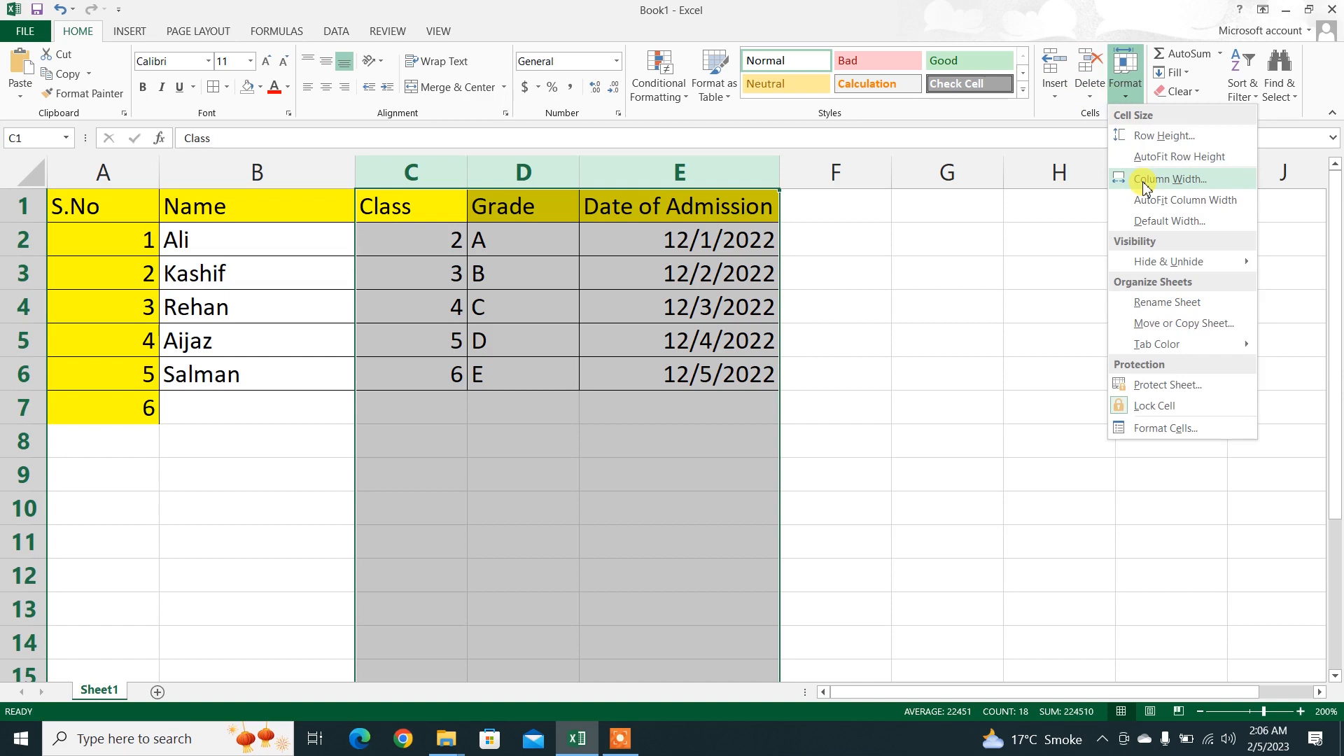
pyautogui.click(1145, 182)
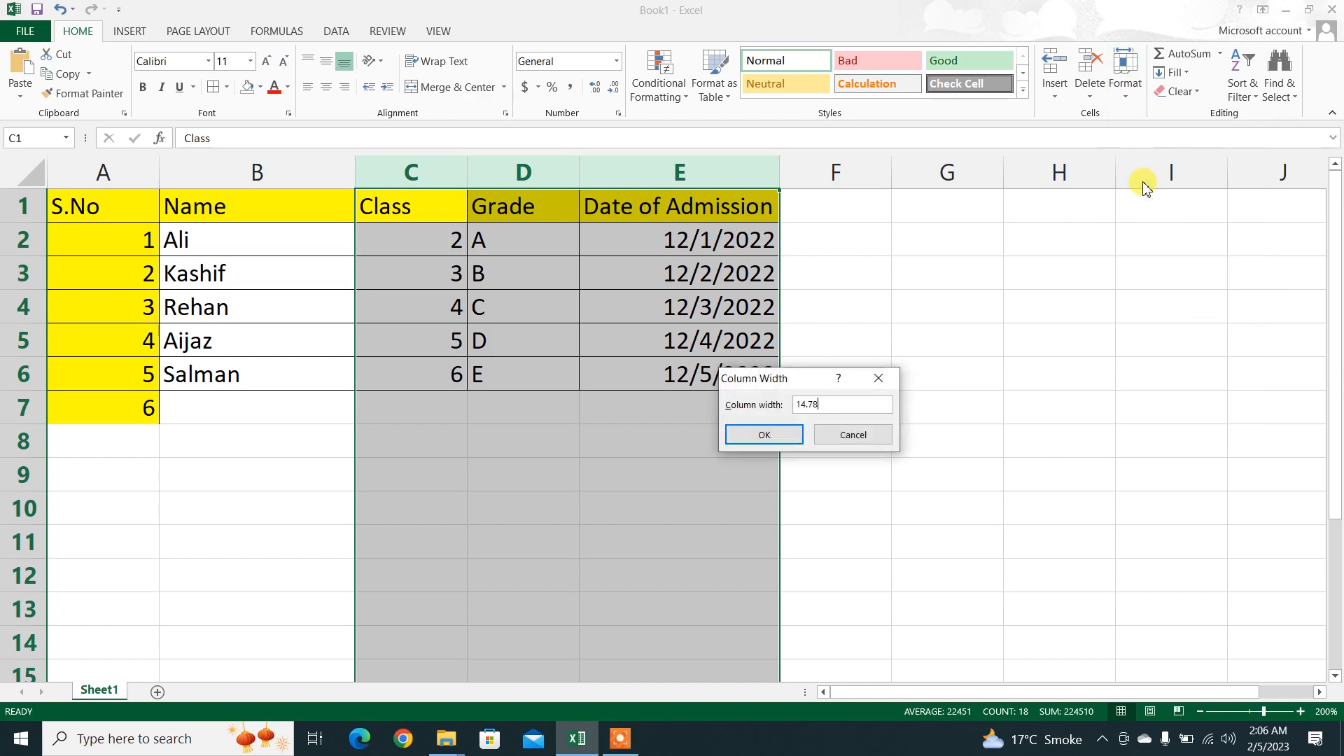
pyautogui.press('Return')
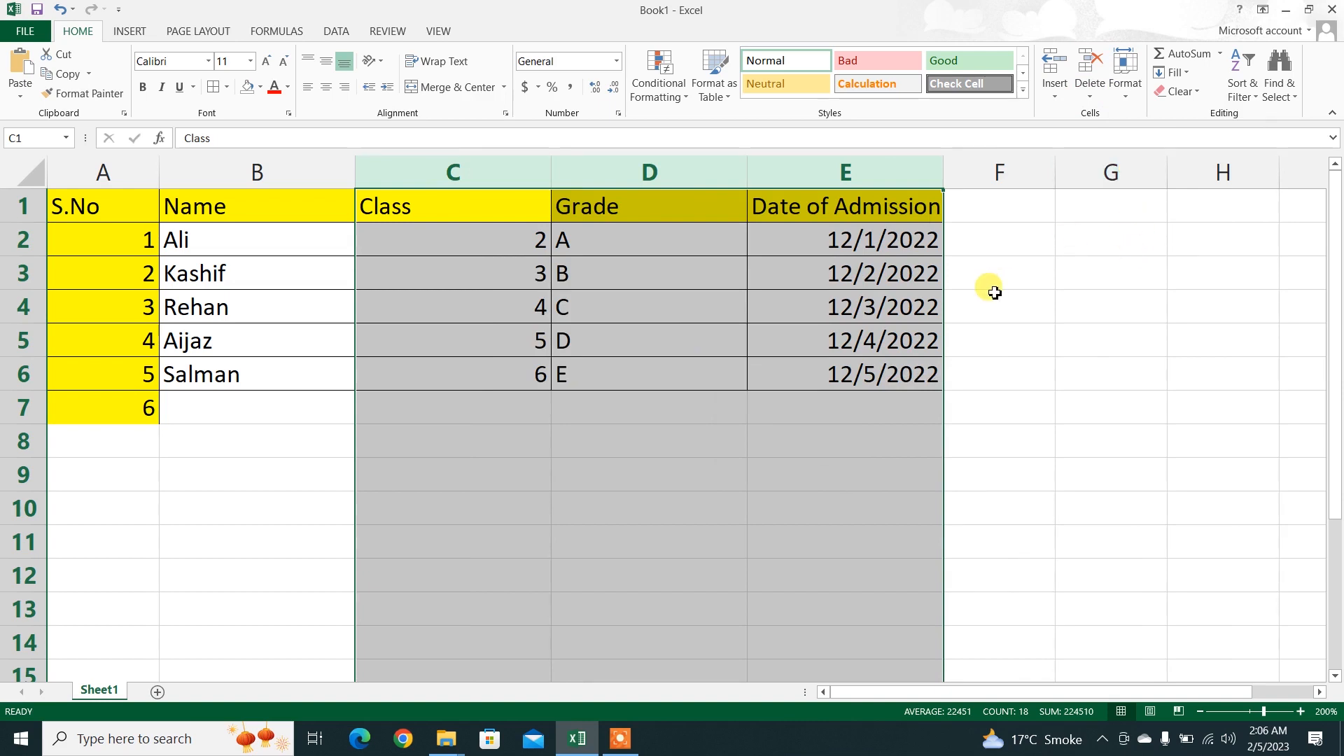
pyautogui.click(480, 428)
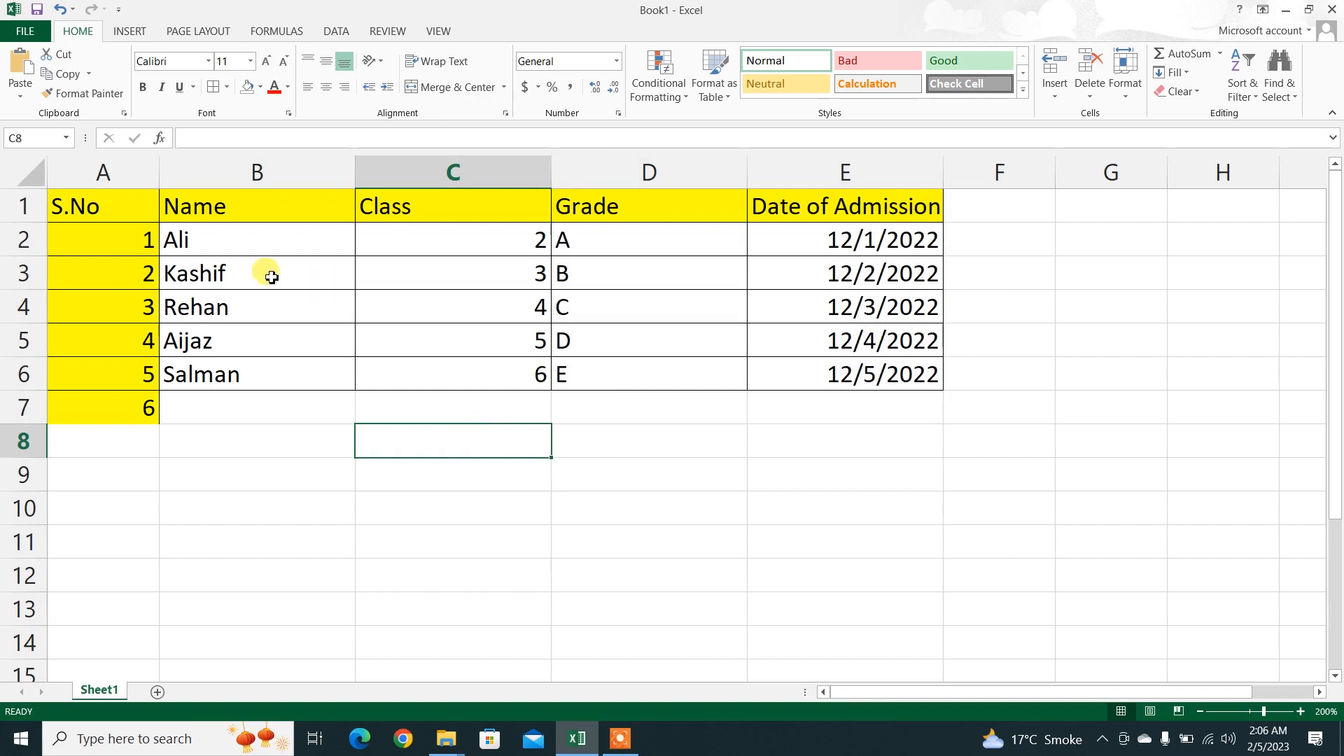
# Step: Fit the width of columns B through E to their contents with AutoFit Column Width
pyautogui.moveTo(280, 168); pyautogui.dragTo(770, 171)
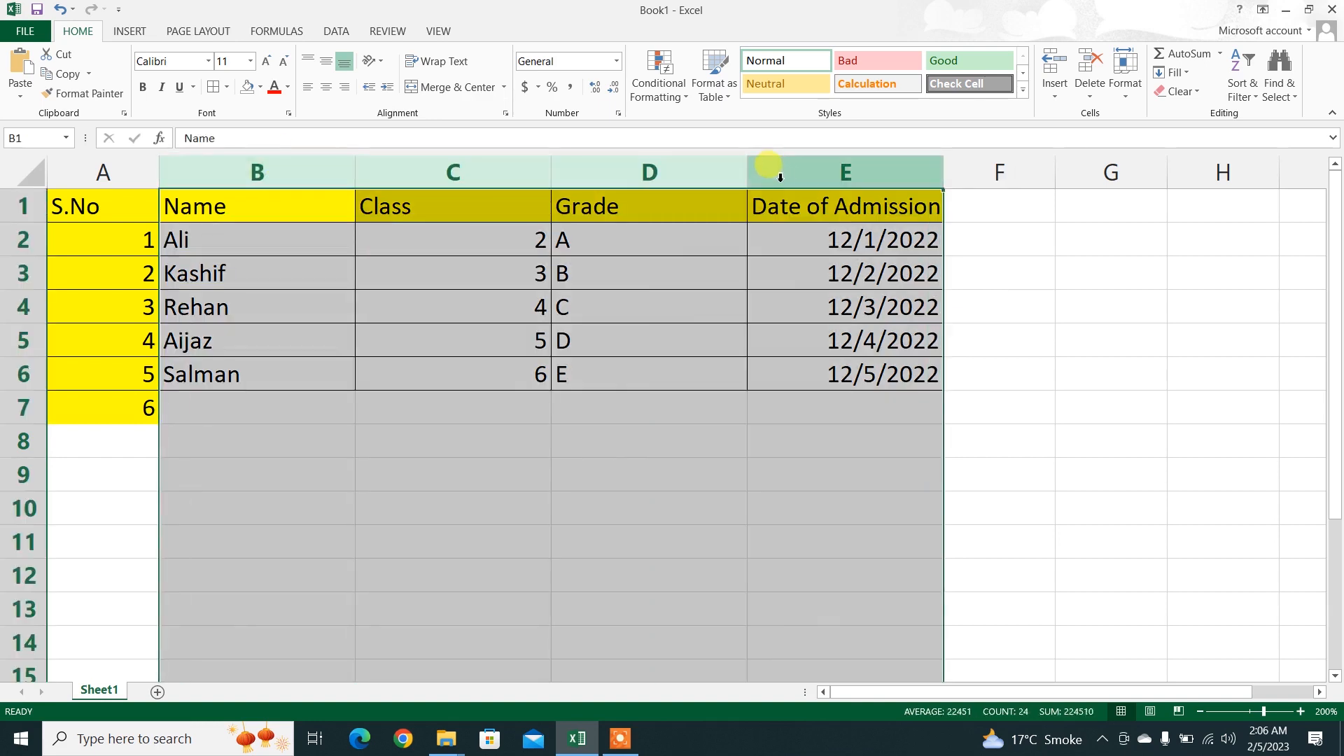
pyautogui.doubleClick(749, 172)
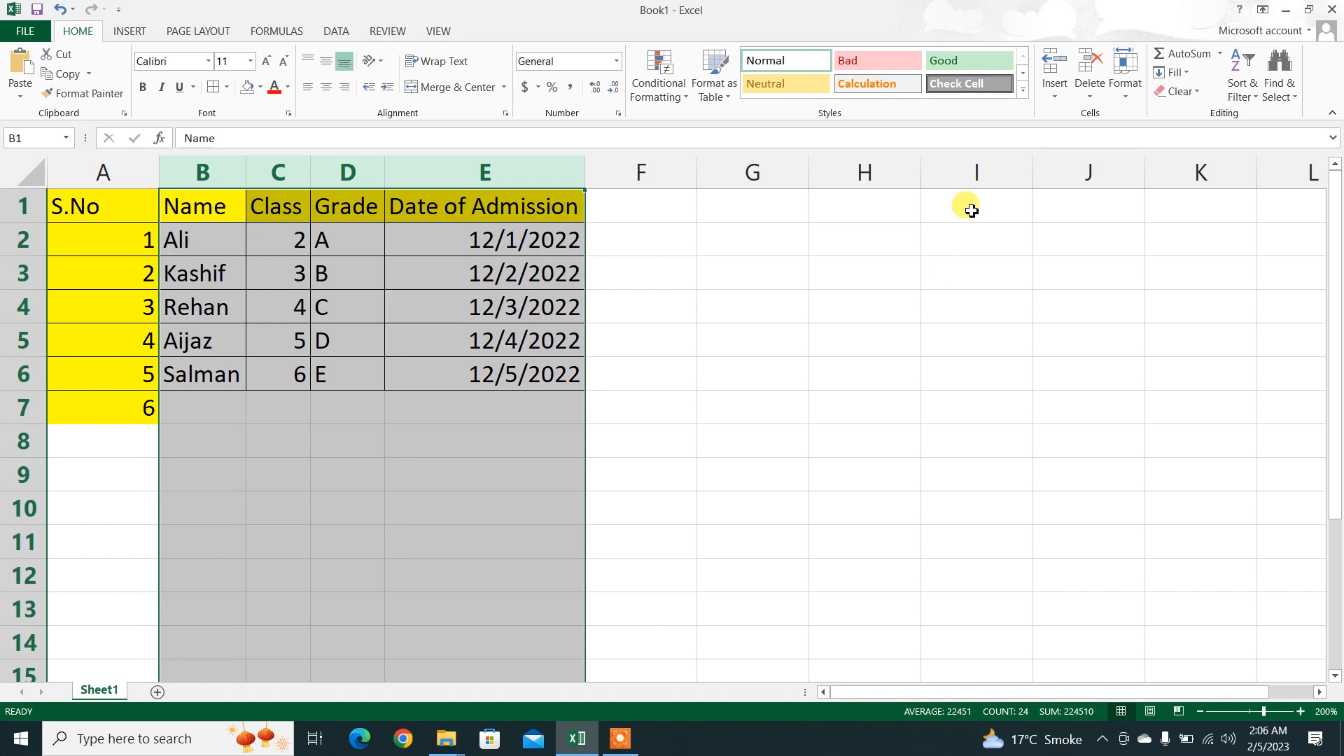
pyautogui.hotkey('ctrl', 'z')
pyautogui.click(1125, 74)
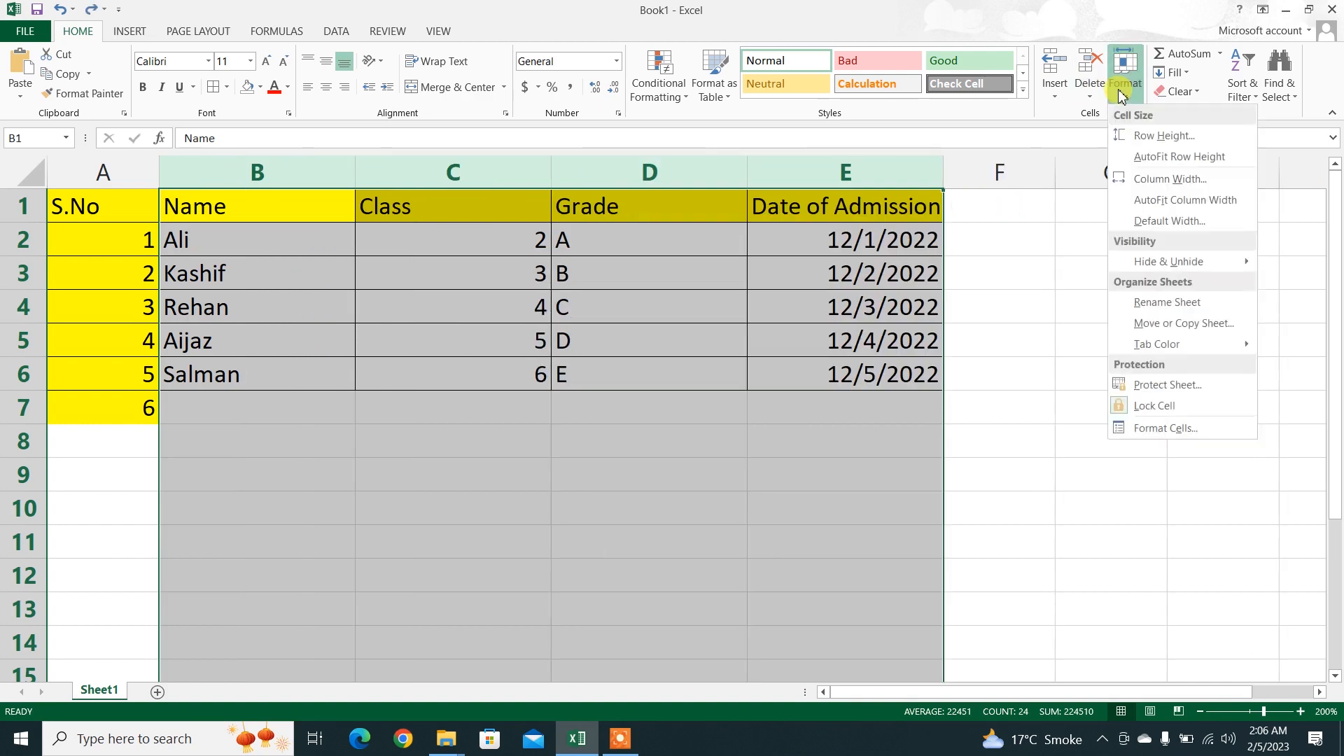
pyautogui.click(1152, 201)
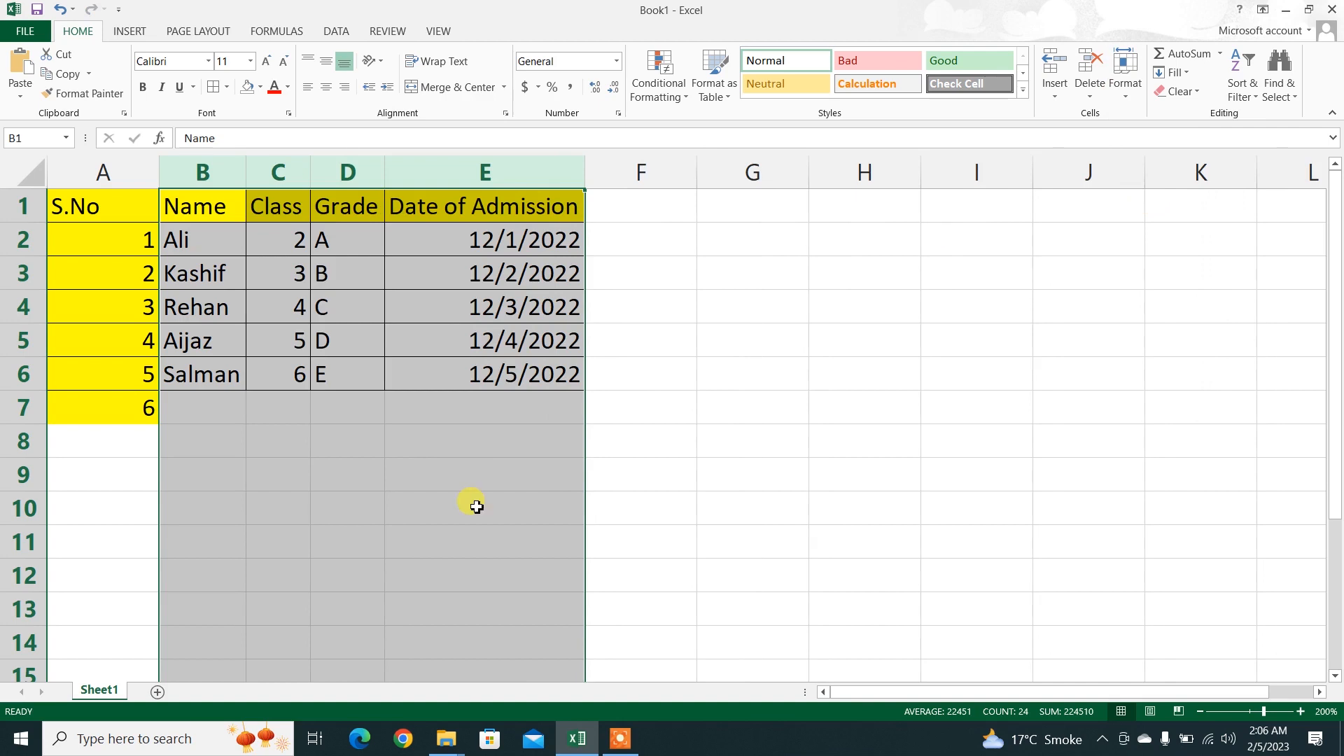
pyautogui.click(241, 537)
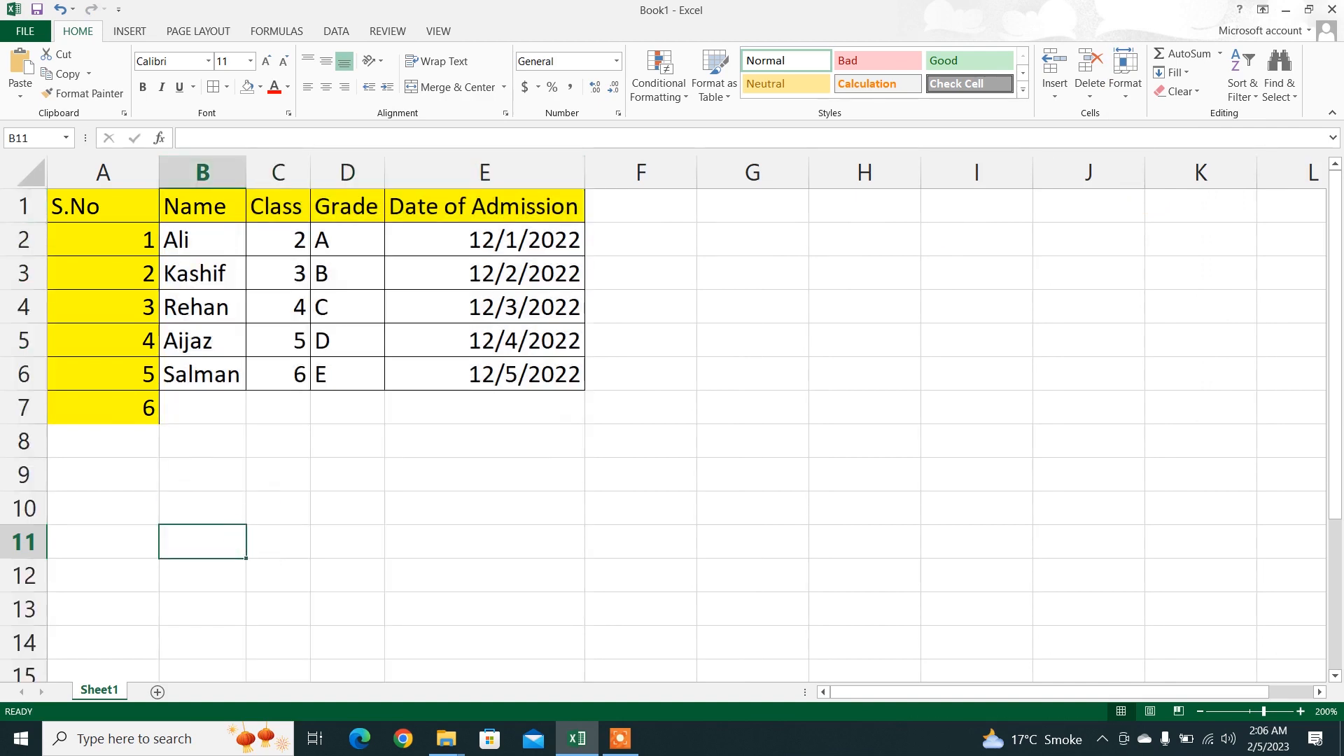
# Step: Enlarge rows 2 through 6 manually to about twice their height, and fit them back to their contents
pyautogui.moveTo(14, 238); pyautogui.dragTo(12, 378)
pyautogui.moveTo(26, 257); pyautogui.dragTo(33, 287)
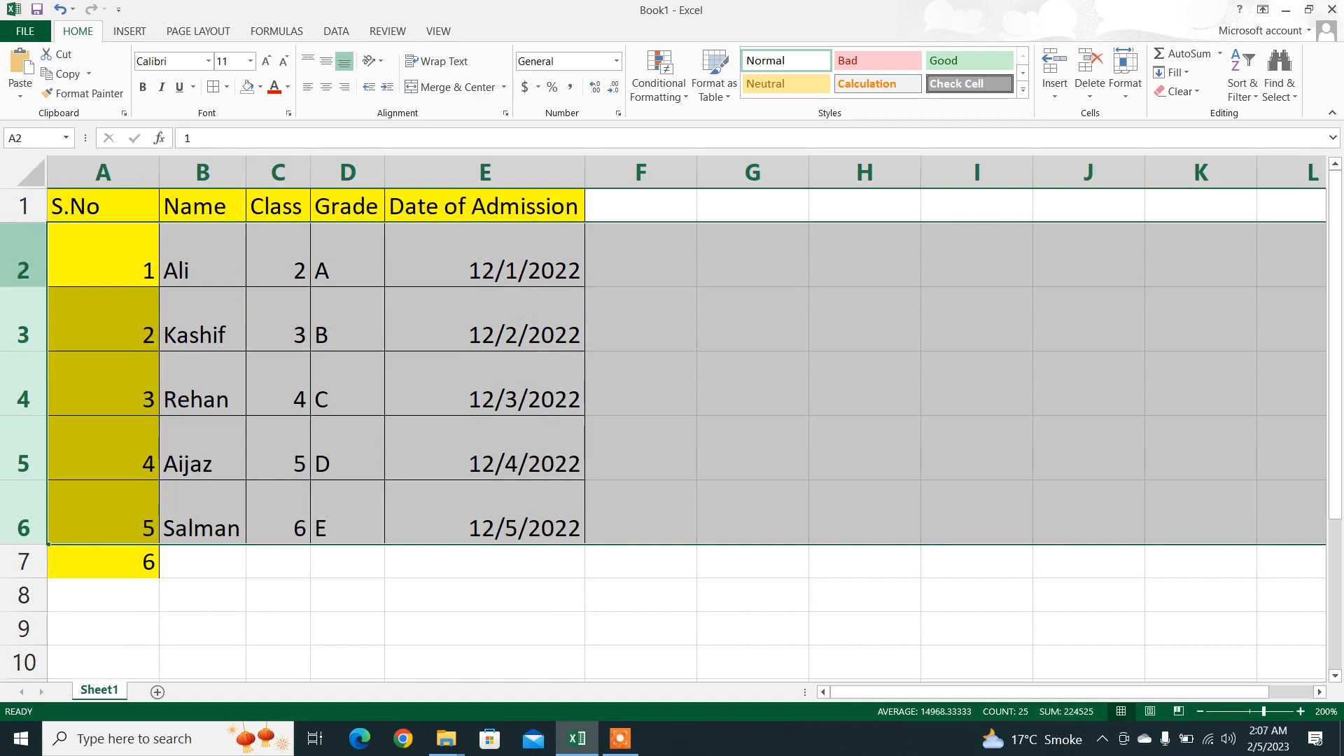
pyautogui.doubleClick(28, 292)
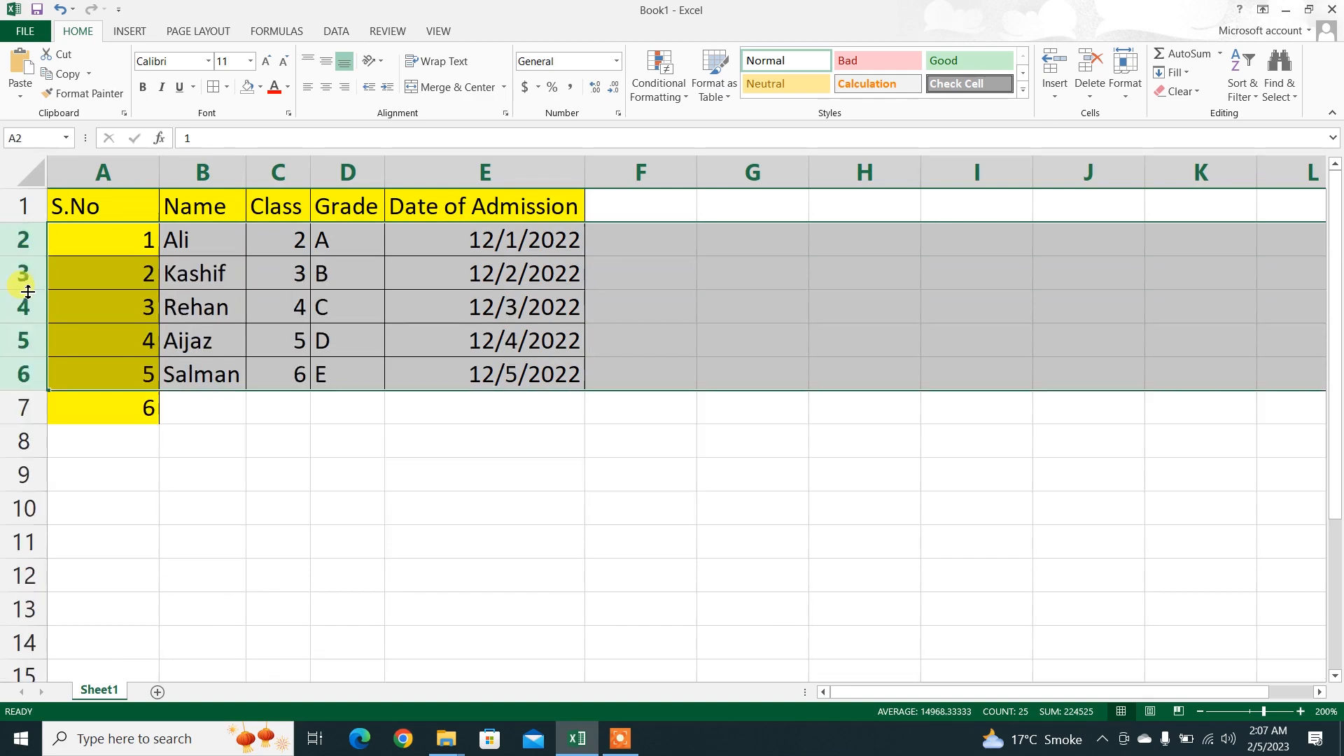
pyautogui.click(616, 741)
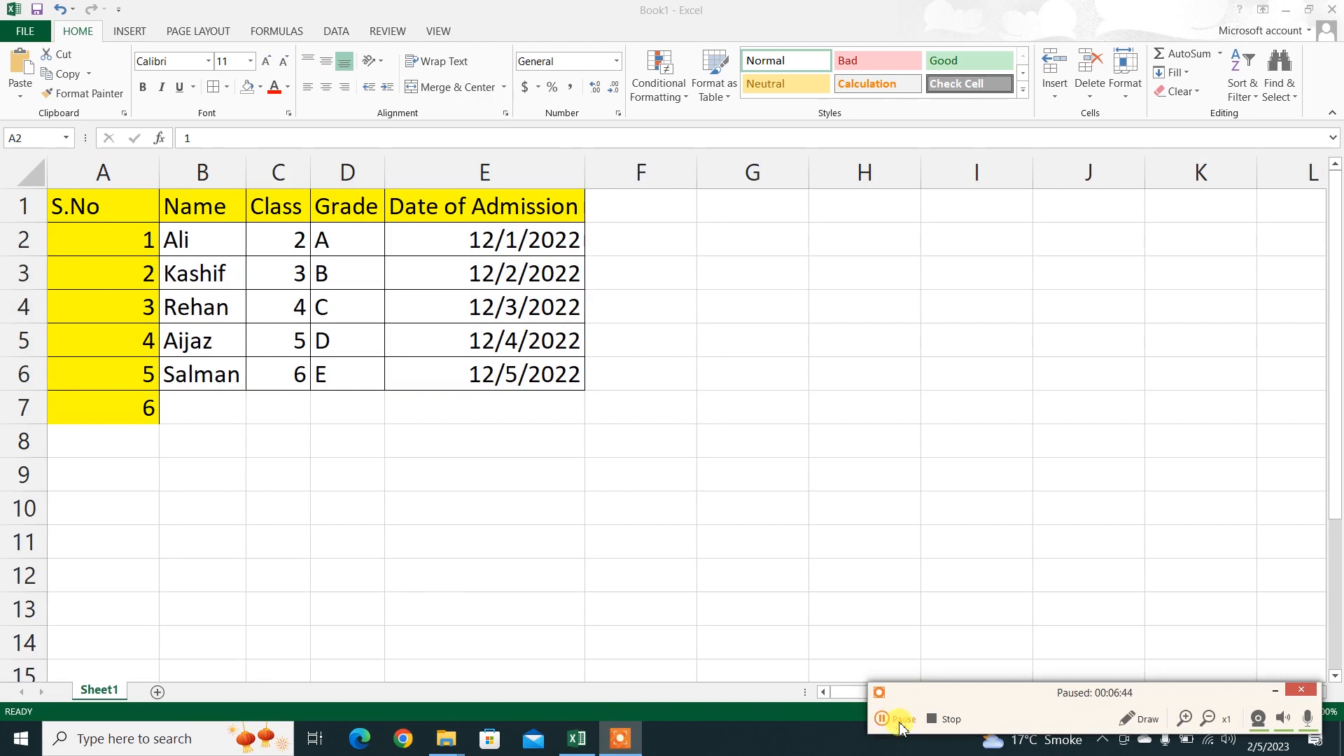
pyautogui.click(1279, 695)
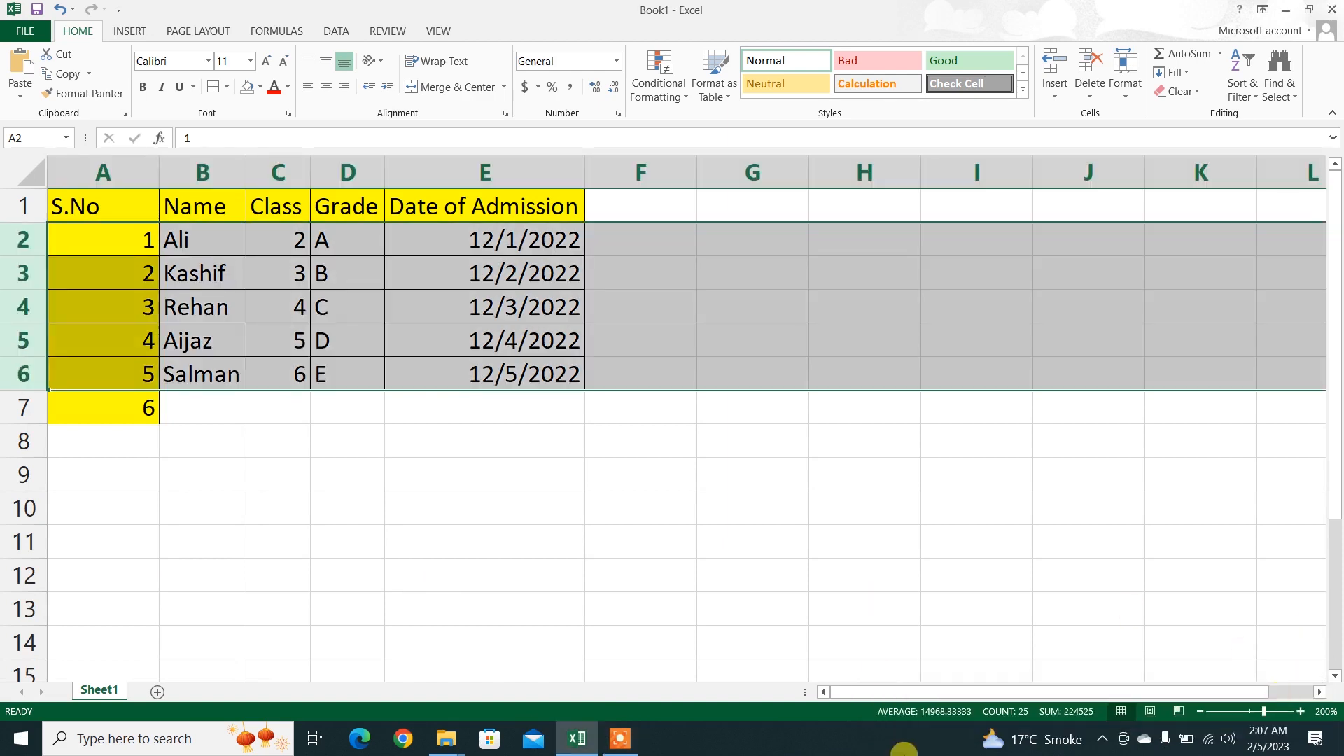
pyautogui.click(622, 737)
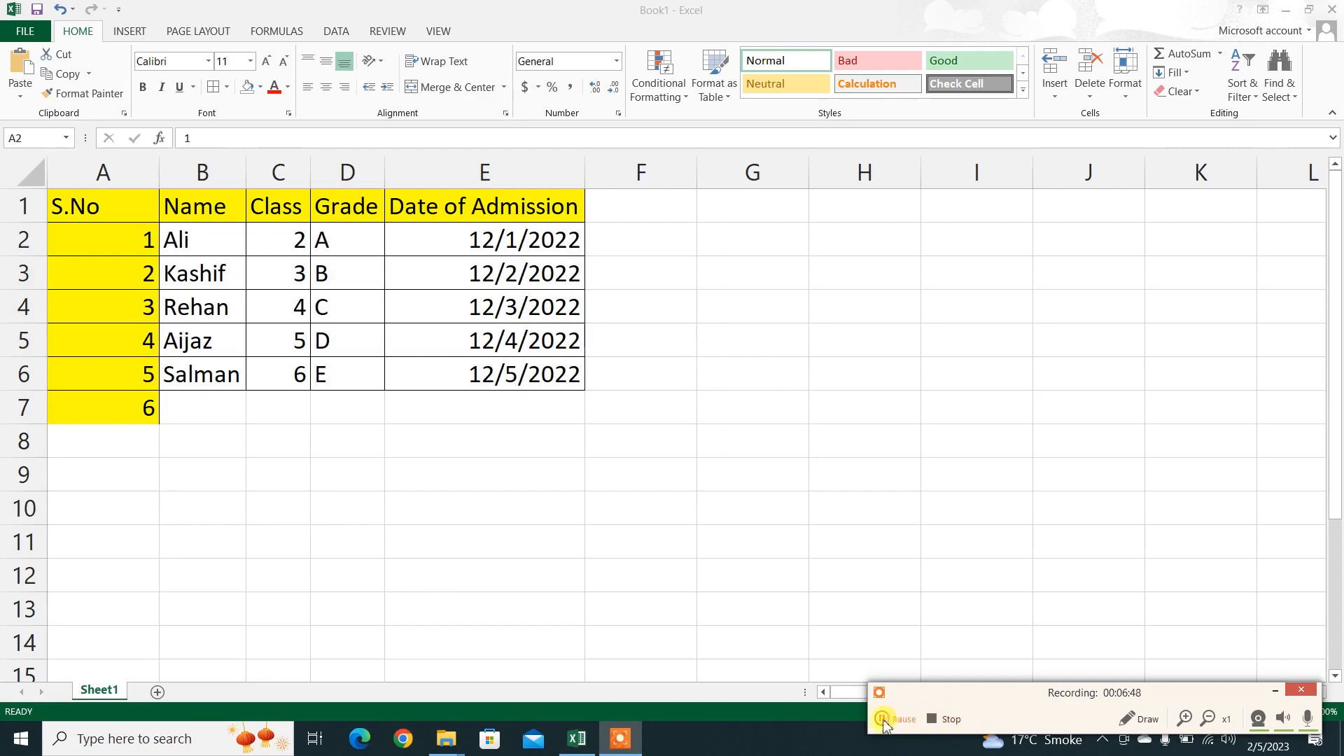
pyautogui.click(1275, 692)
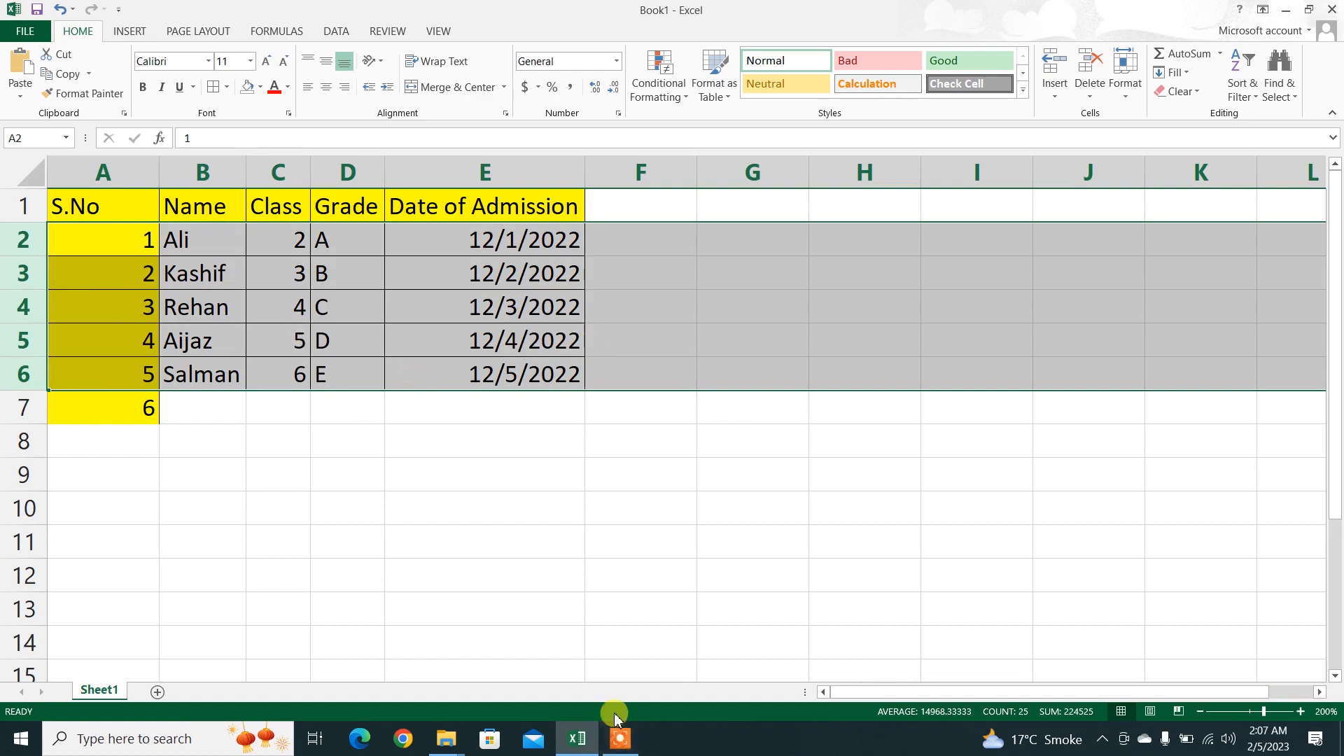
pyautogui.click(621, 739)
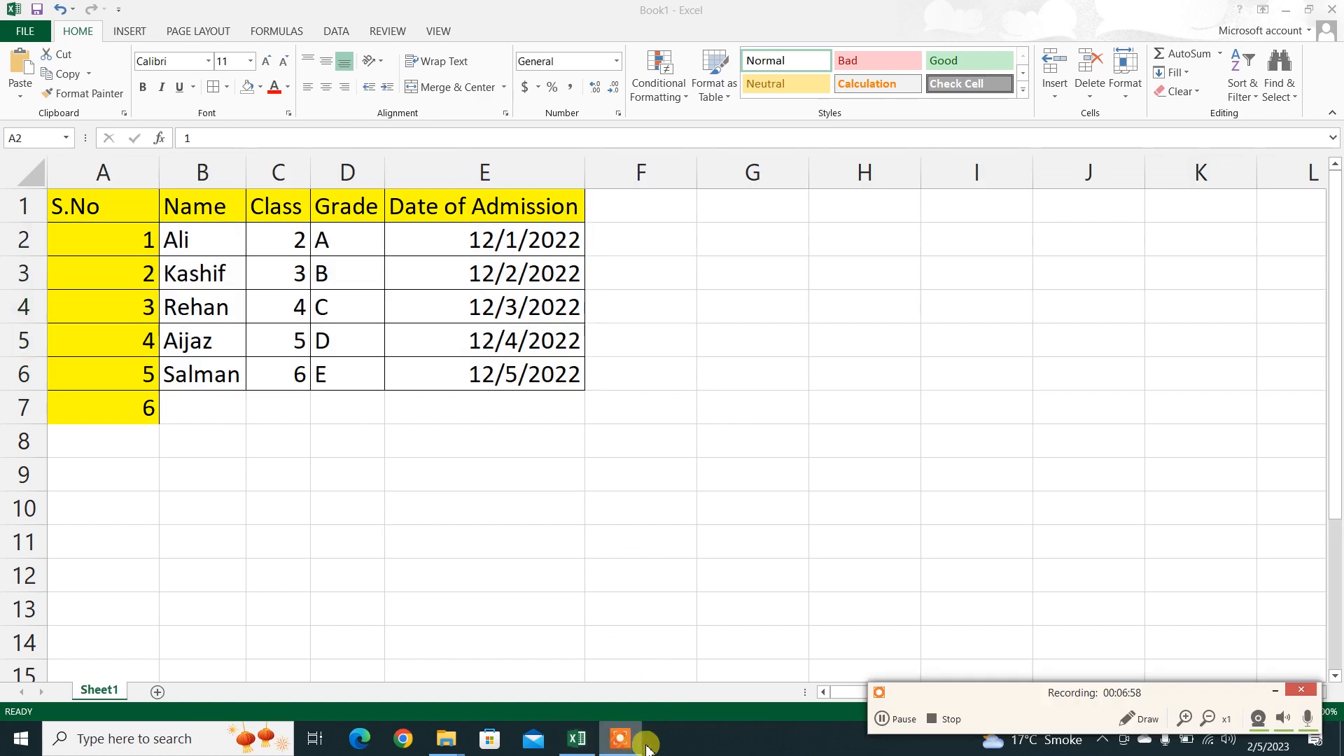
pyautogui.click(894, 721)
pyautogui.click(894, 721)
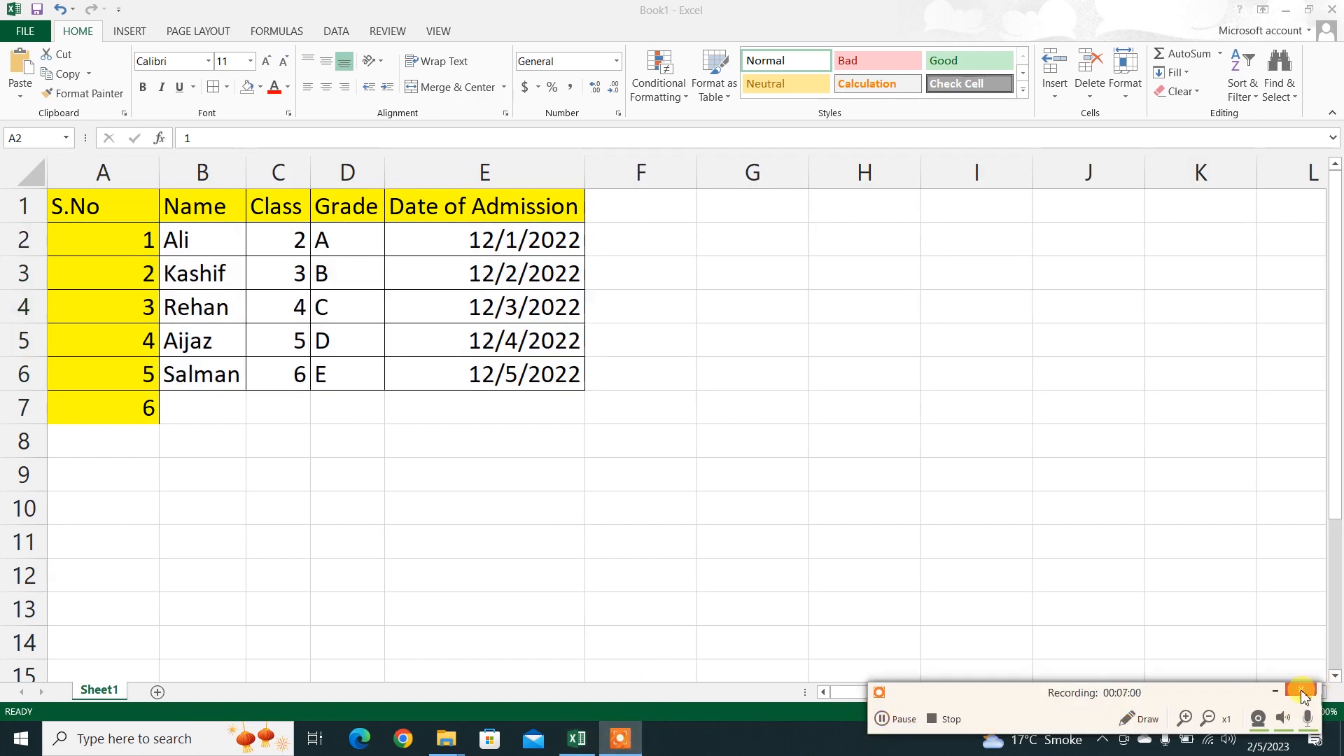
pyautogui.click(1275, 691)
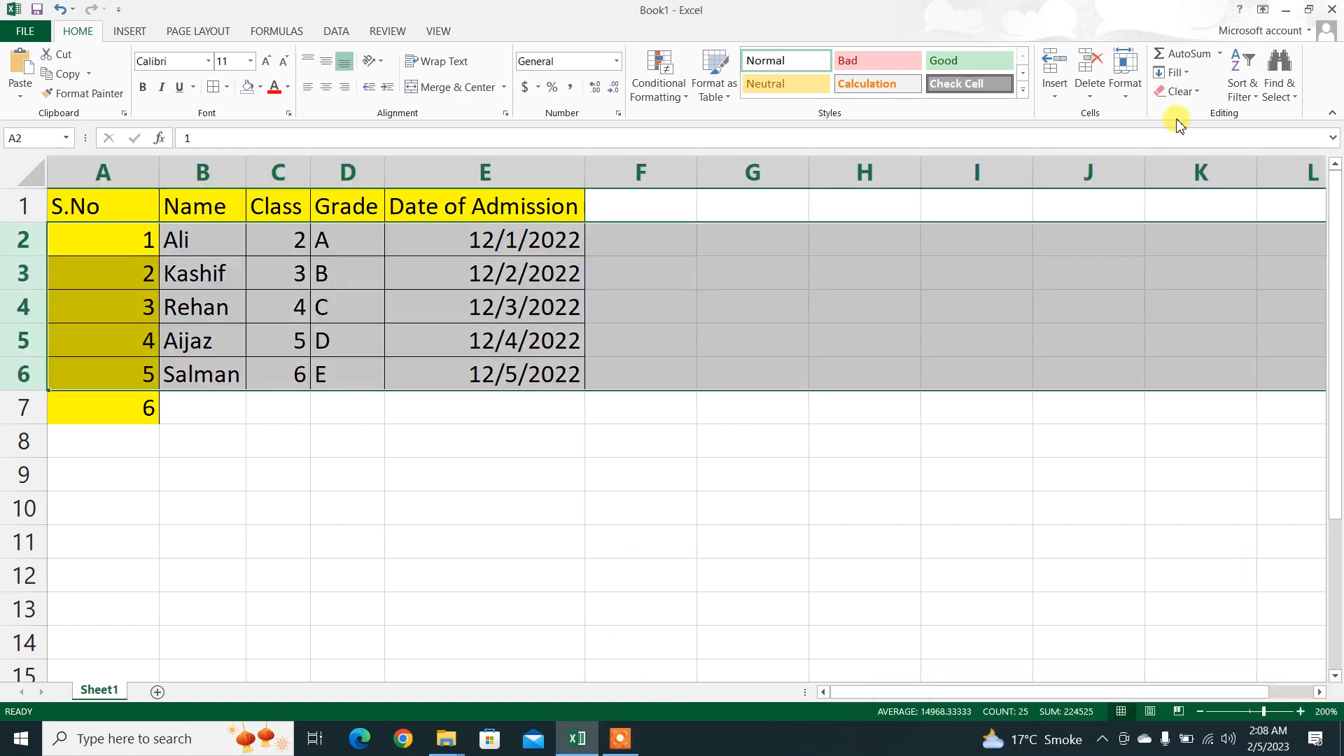
pyautogui.click(1045, 359)
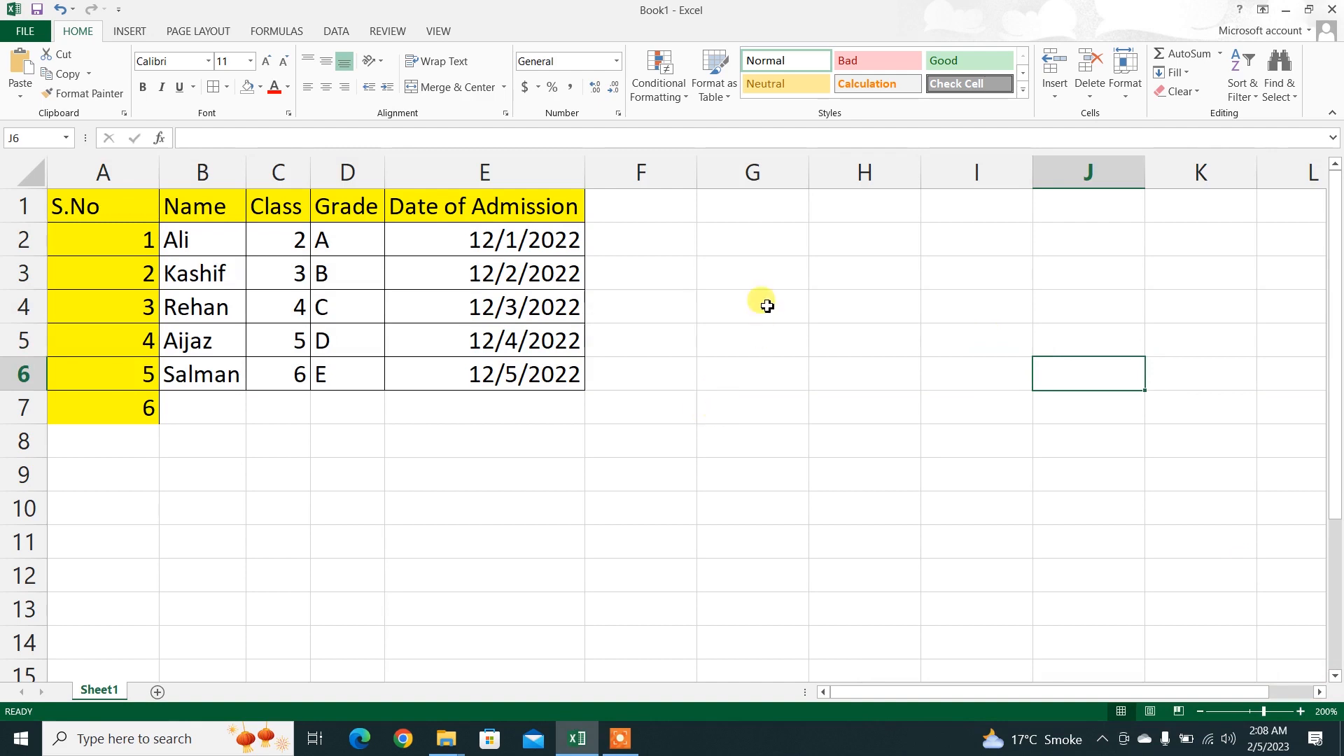
pyautogui.click(1126, 90)
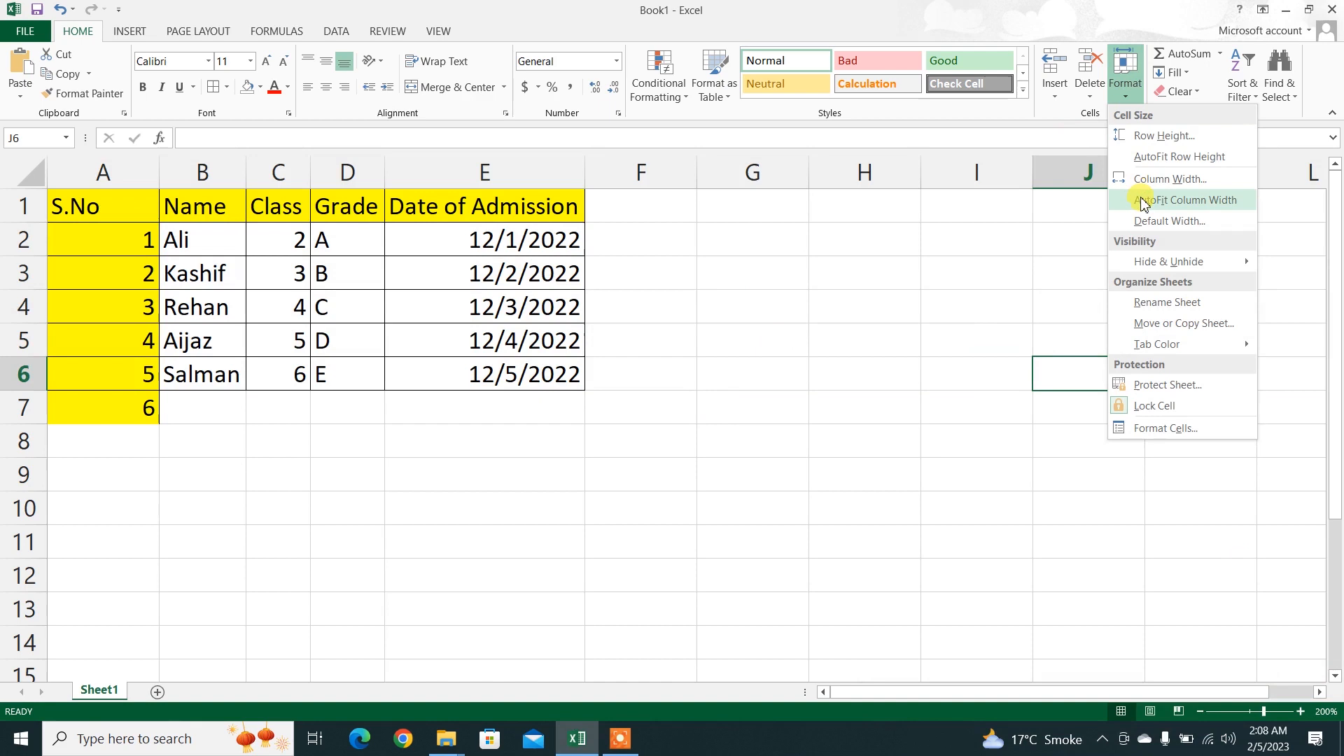
pyautogui.press('Escape')
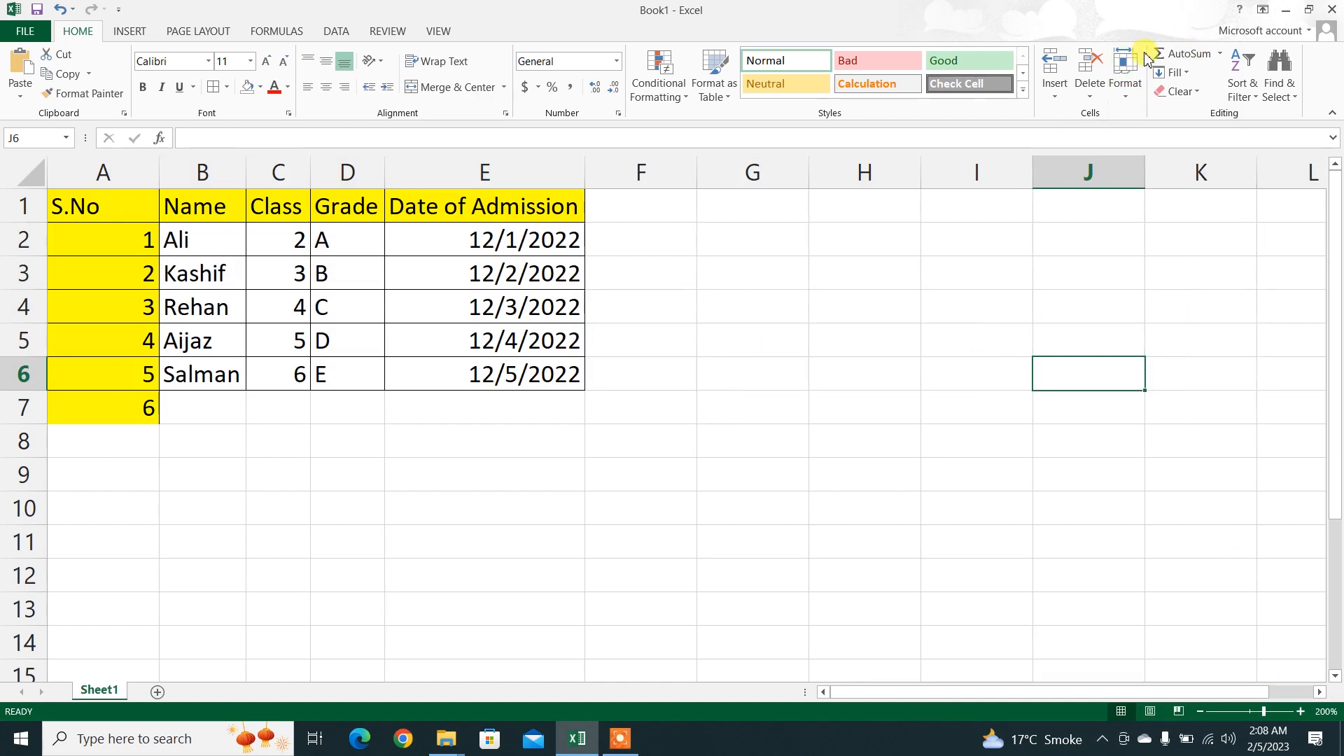
pyautogui.click(1132, 91)
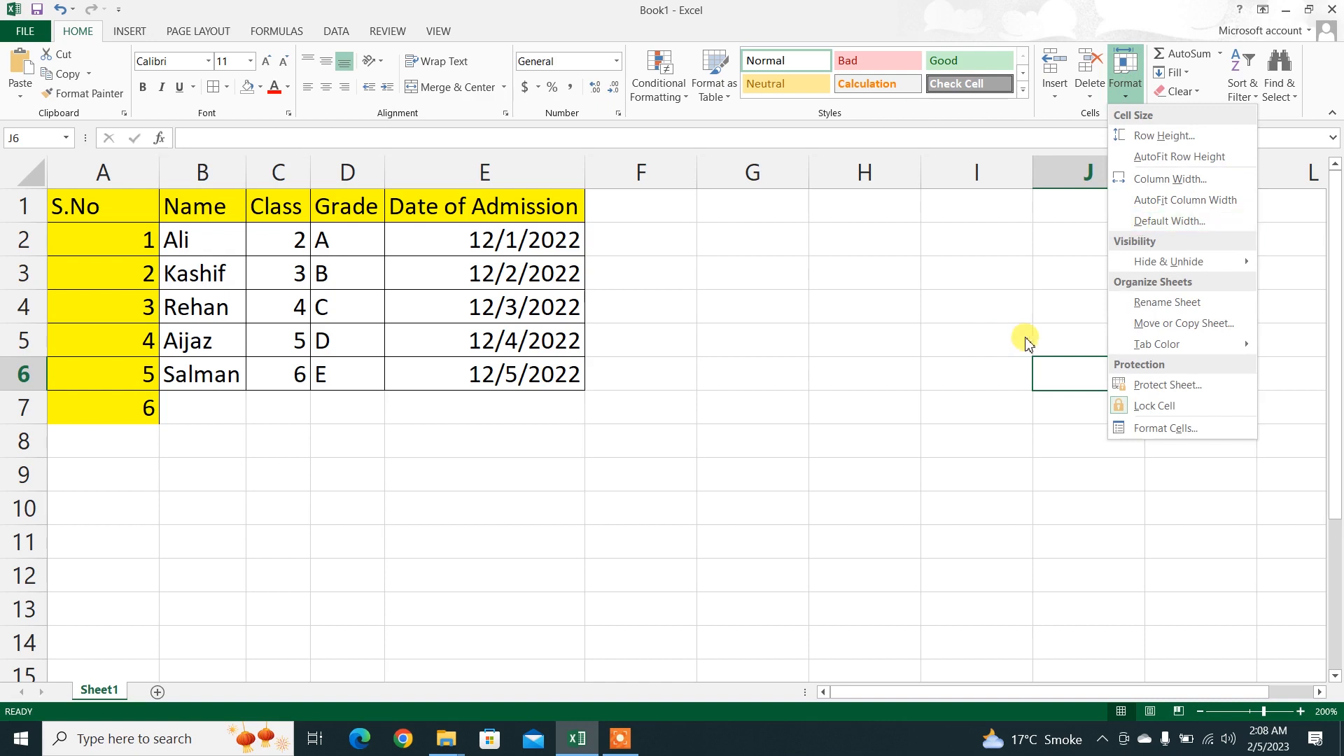
pyautogui.press('Escape')
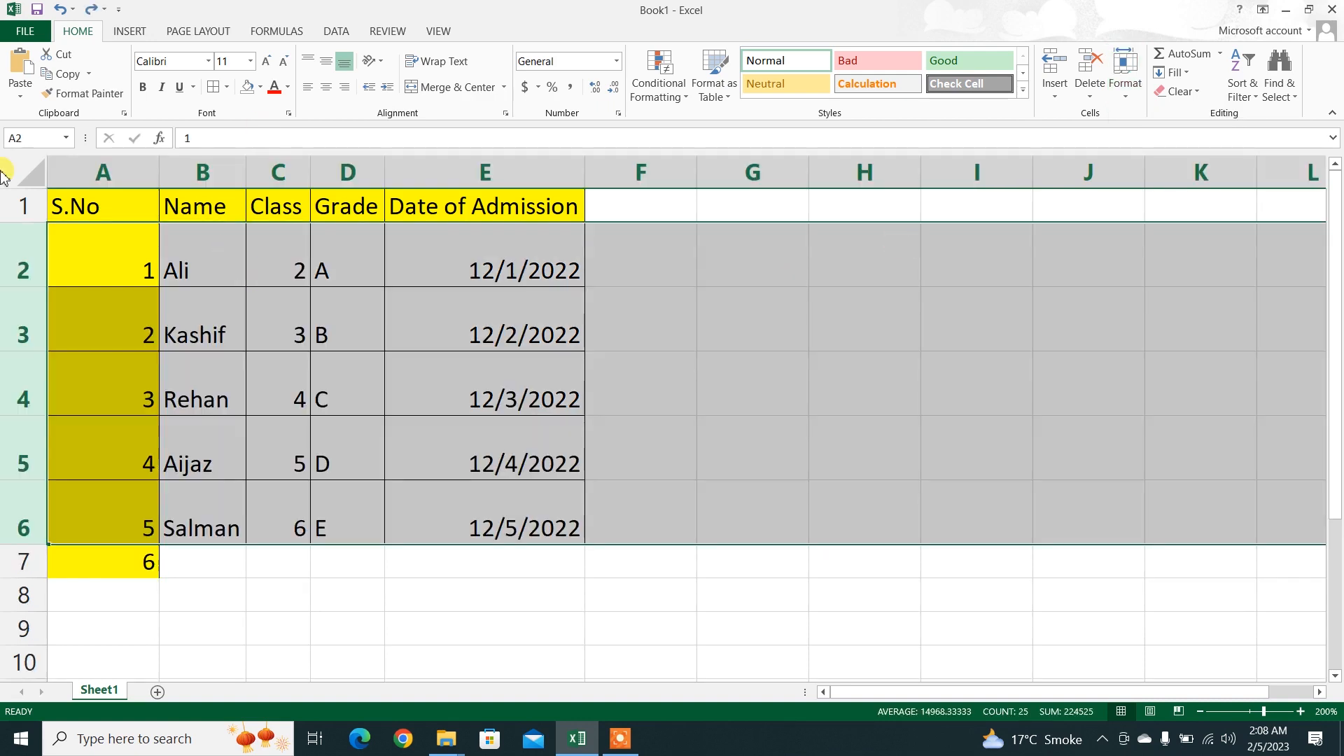
# Step: Widen columns B through F manually to one equal, much larger width, and apply a standard column width of 8.11
pyautogui.click(188, 166)
pyautogui.moveTo(524, 184); pyautogui.dragTo(671, 172)
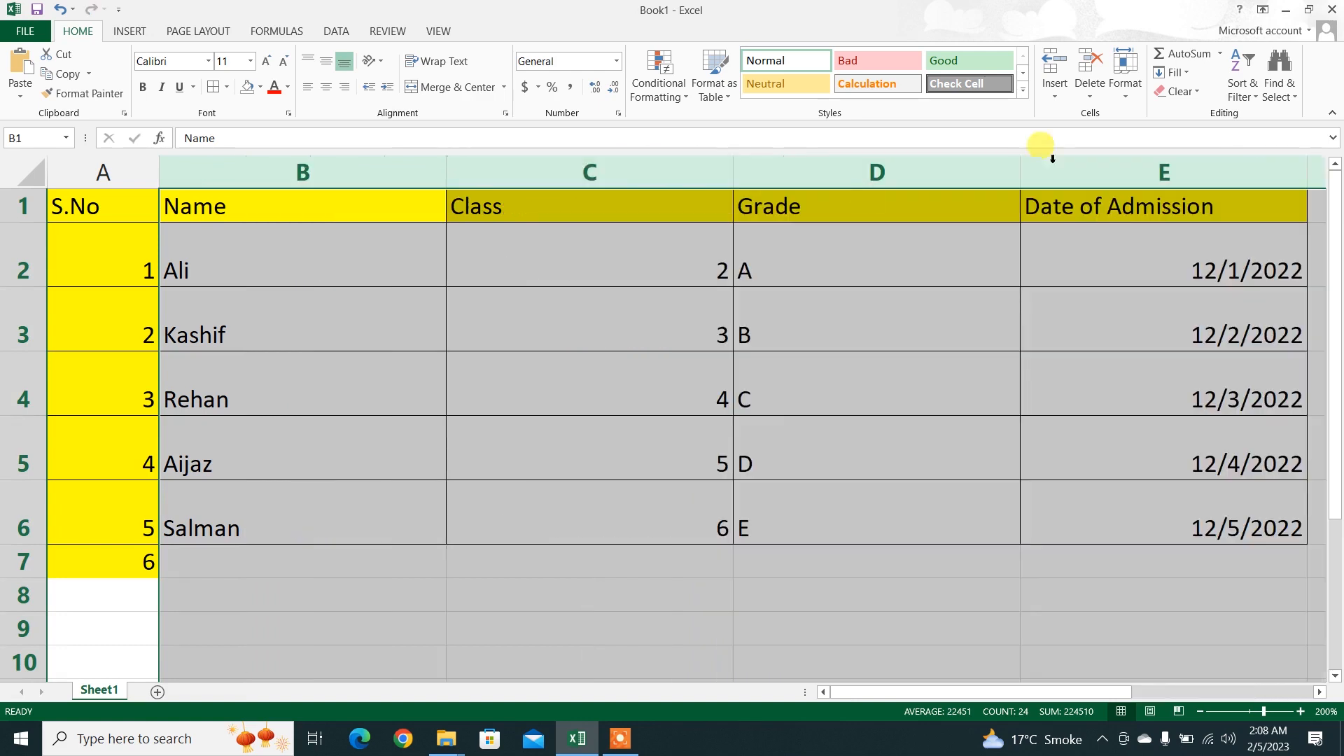
pyautogui.click(1129, 102)
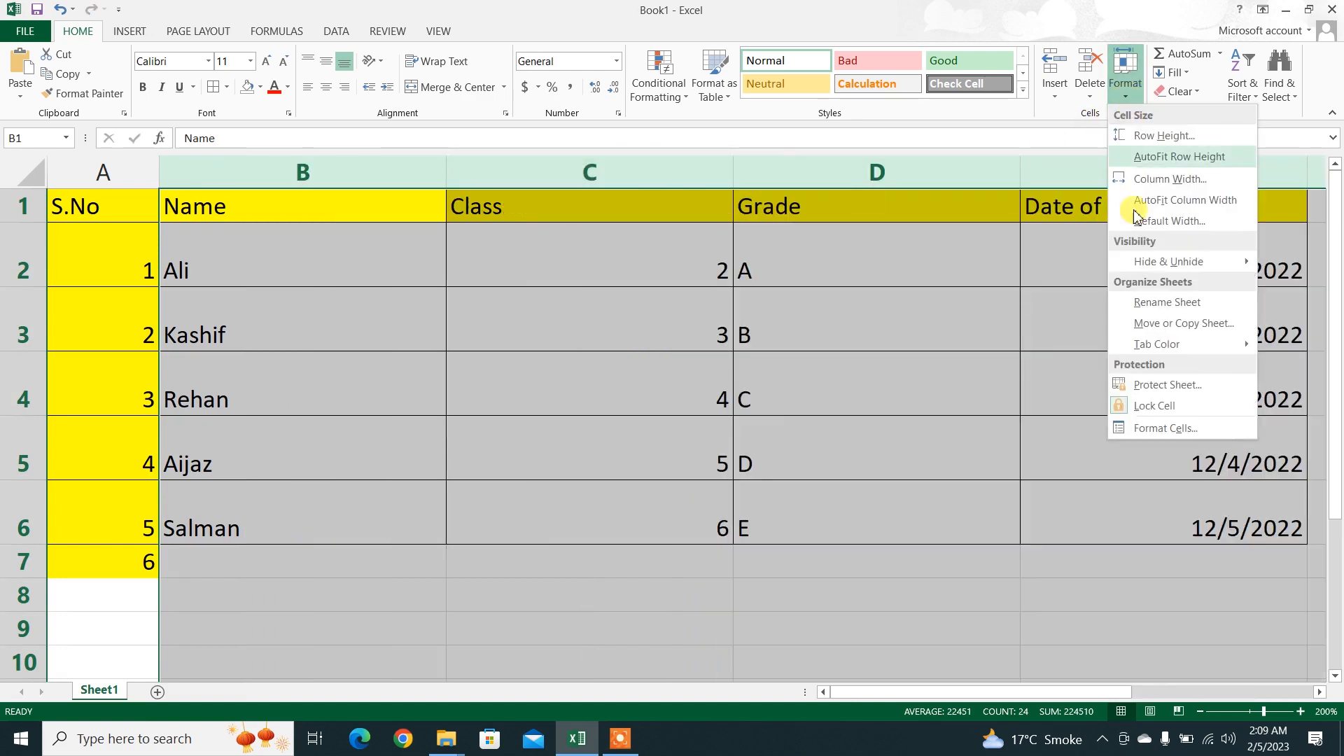
pyautogui.click(1134, 223)
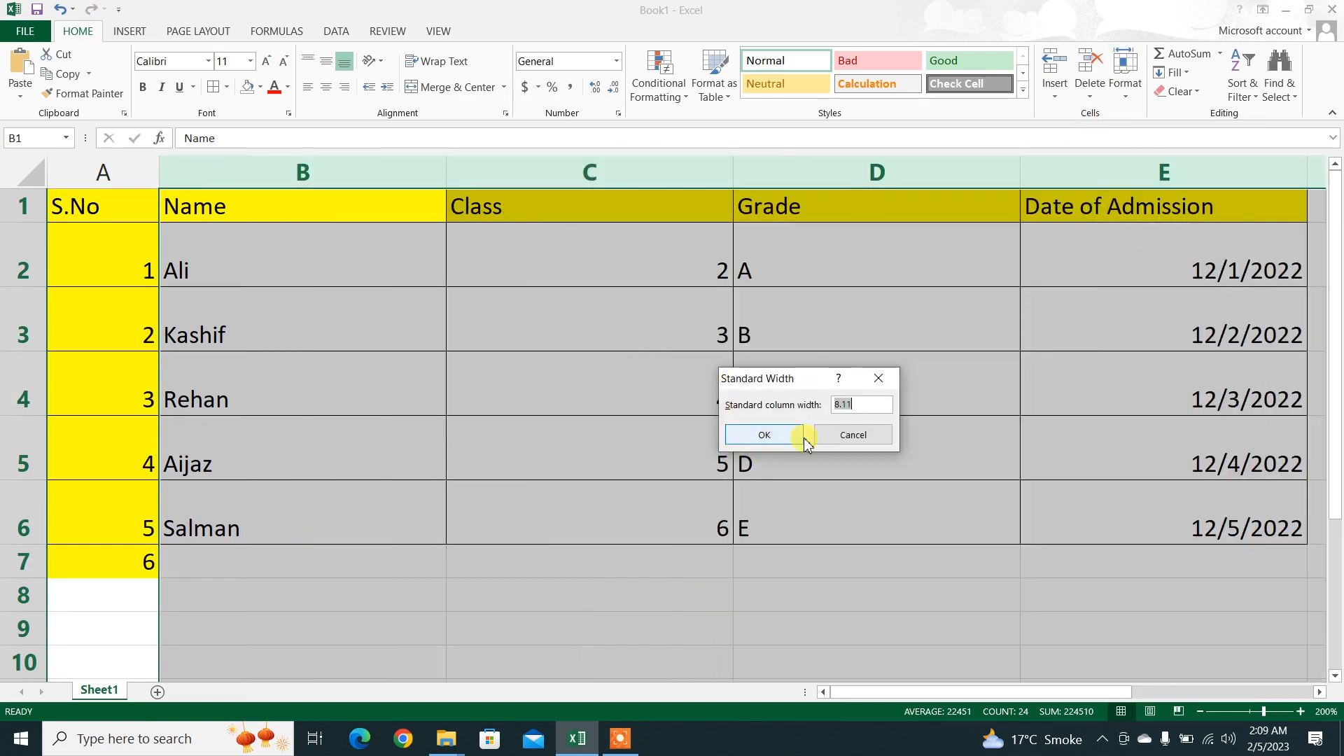
pyautogui.click(765, 436)
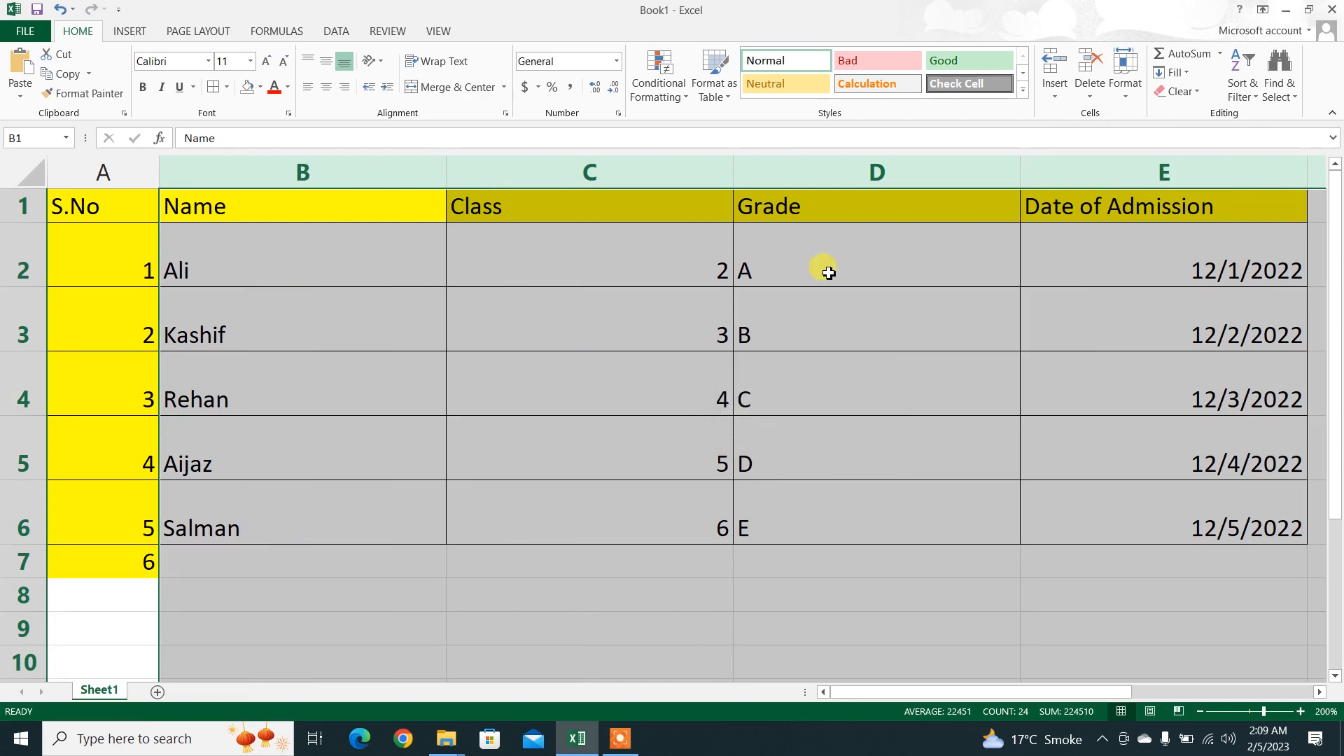
# Step: Fit the widths of columns B through F and the heights of rows 2 through 6 to their contents
pyautogui.moveTo(447, 172); pyautogui.dragTo(446, 172)
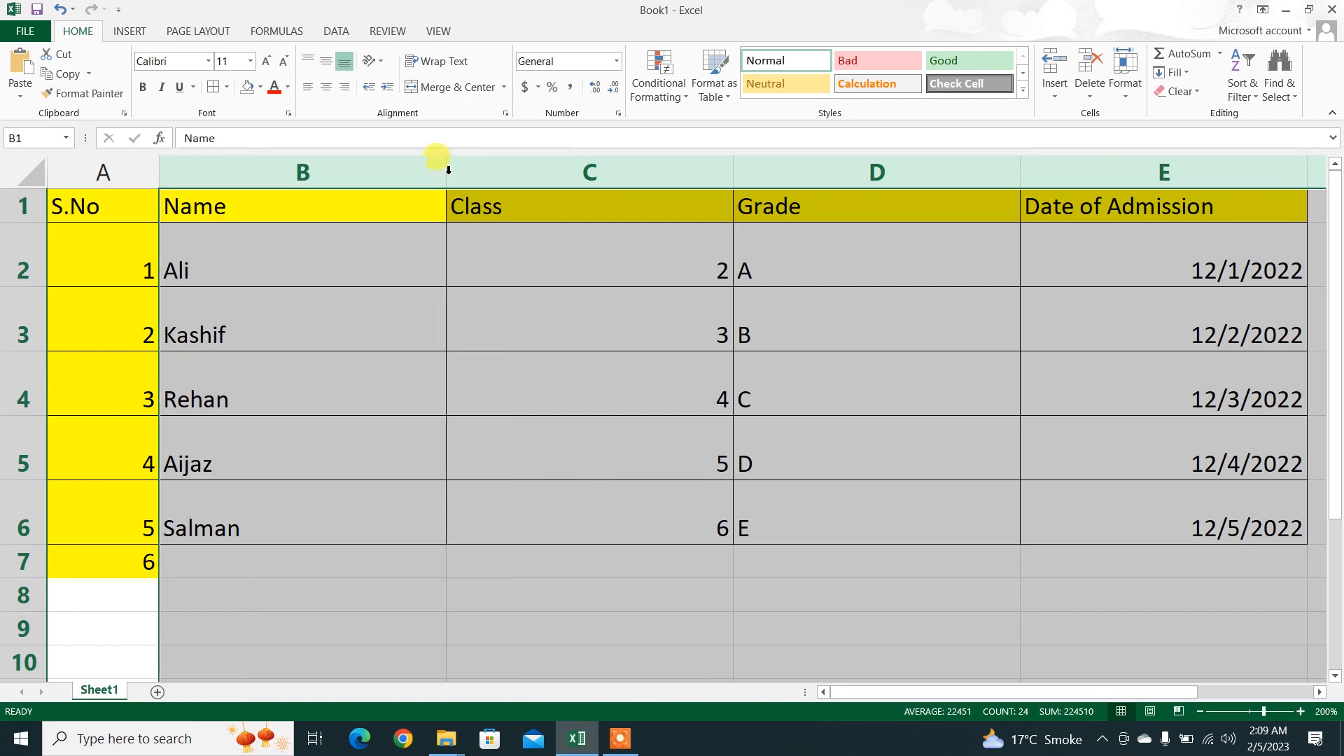
pyautogui.doubleClick(447, 172)
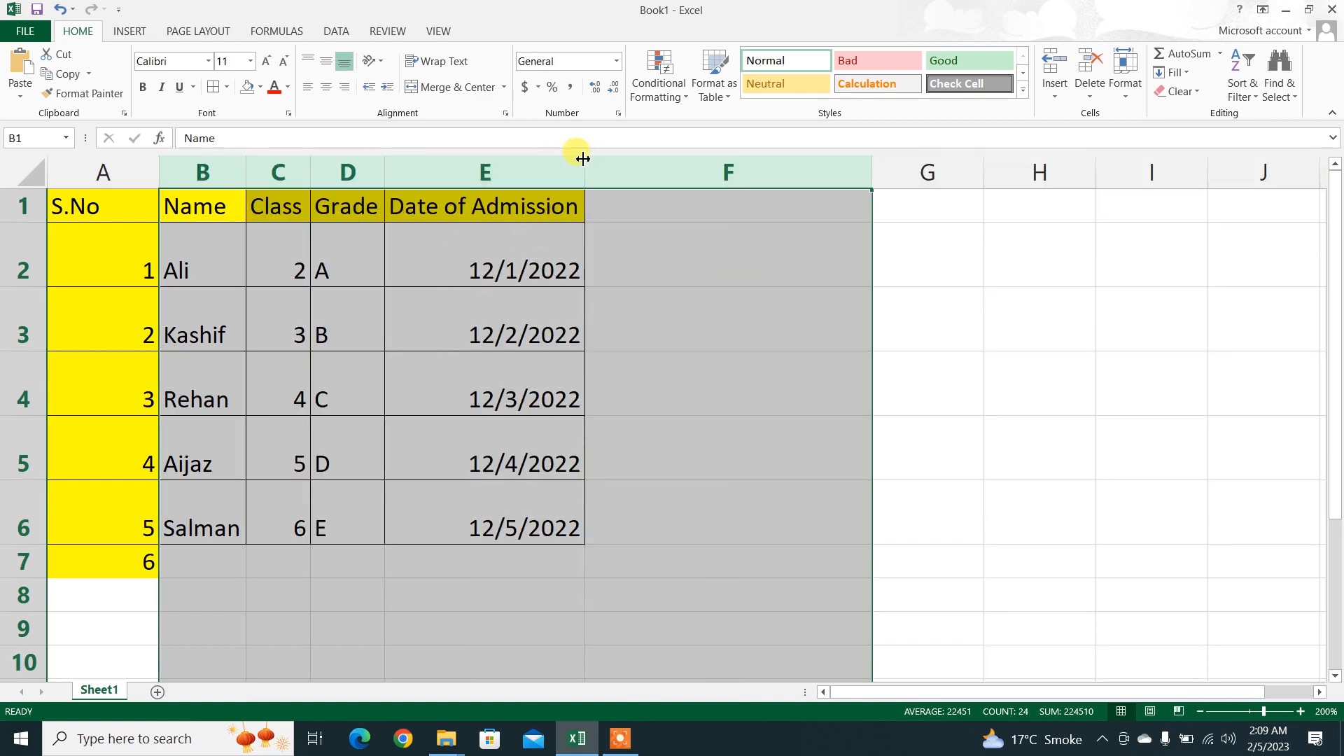
pyautogui.doubleClick(14, 286)
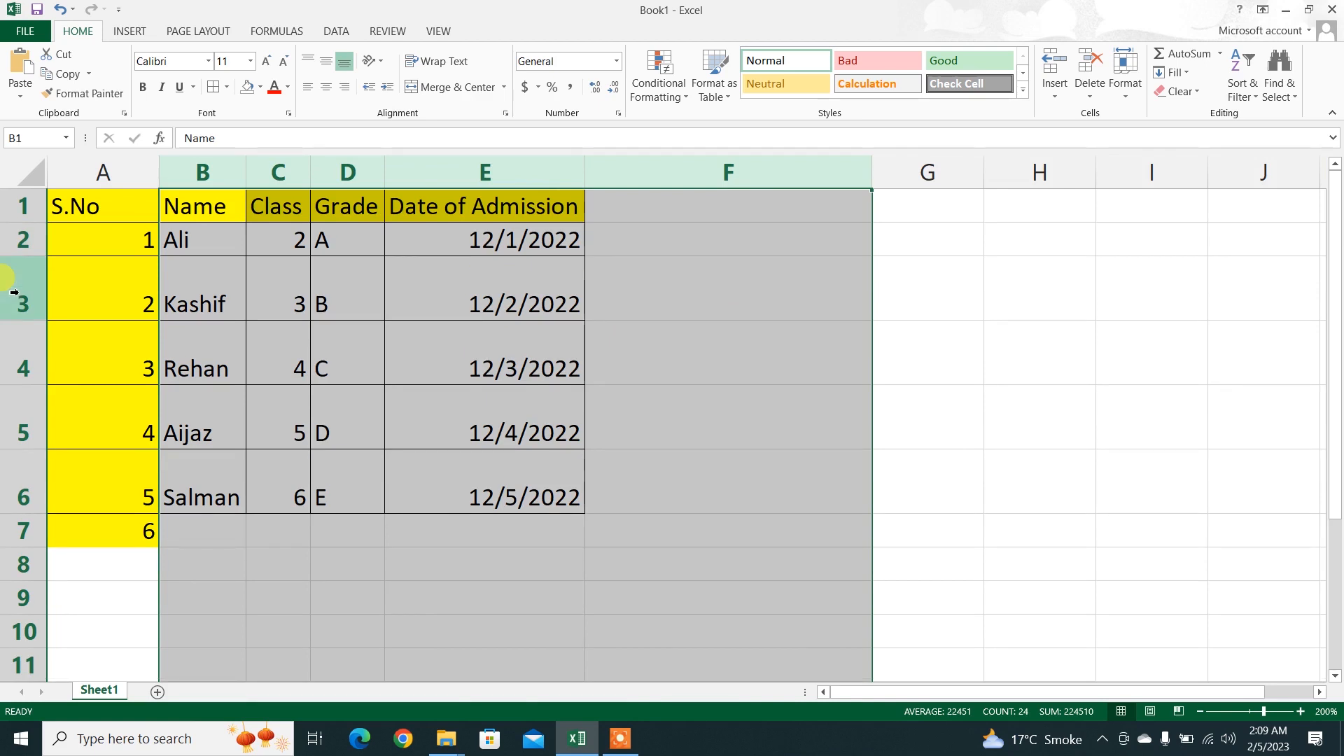
pyautogui.moveTo(20, 237); pyautogui.dragTo(18, 476)
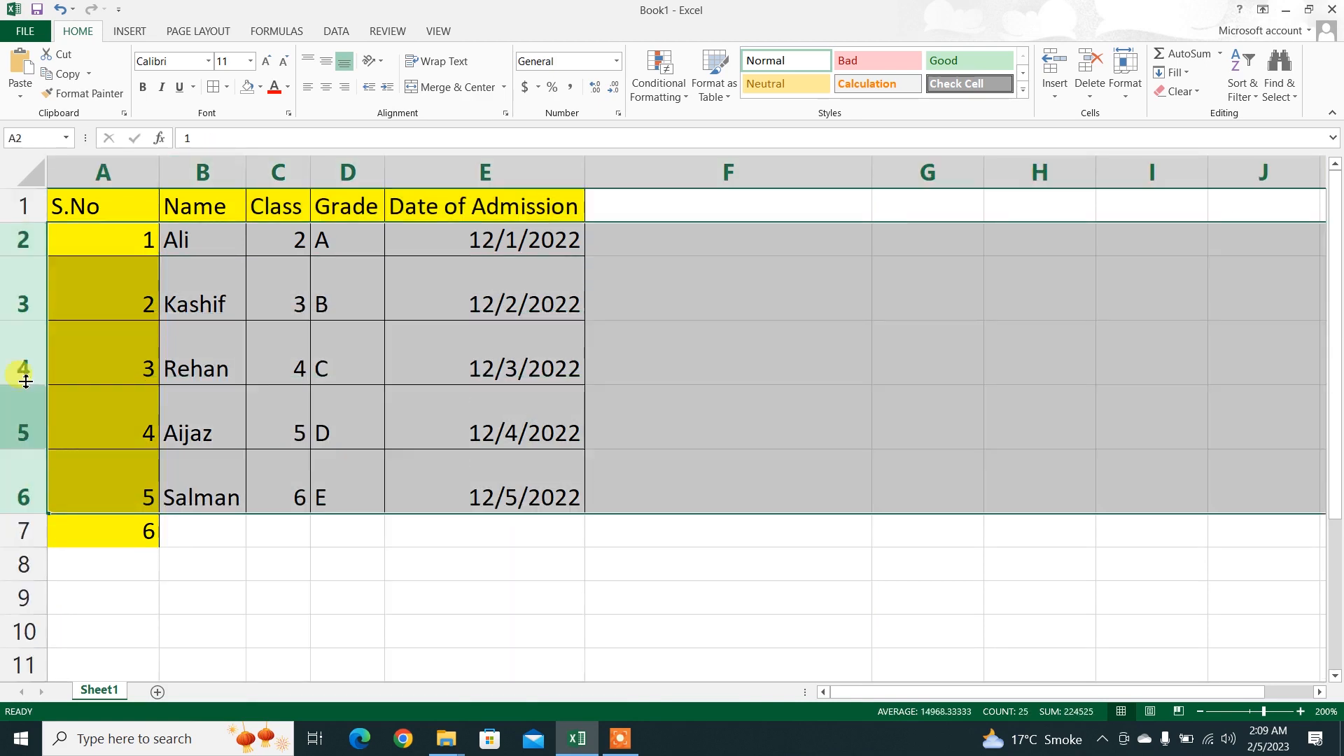
pyautogui.doubleClick(31, 327)
pyautogui.click(810, 309)
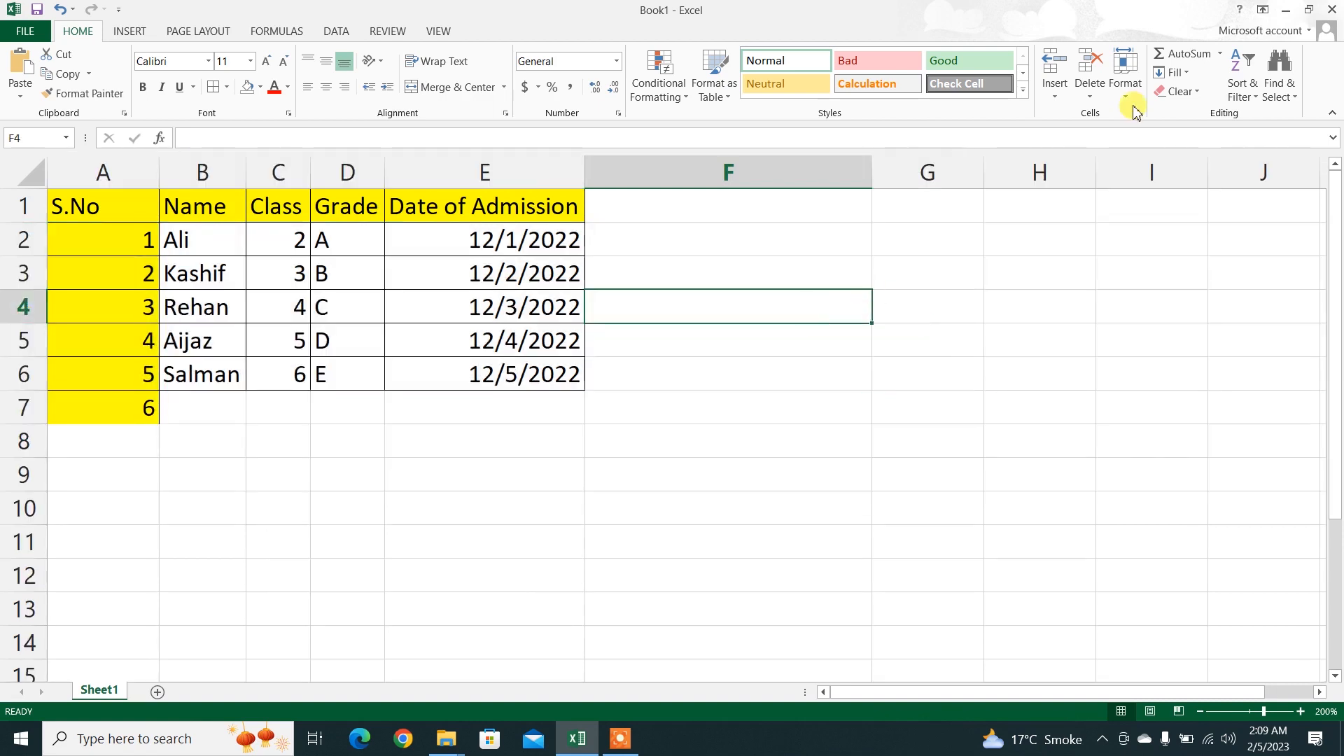
pyautogui.click(1118, 92)
pyautogui.moveTo(1152, 262)
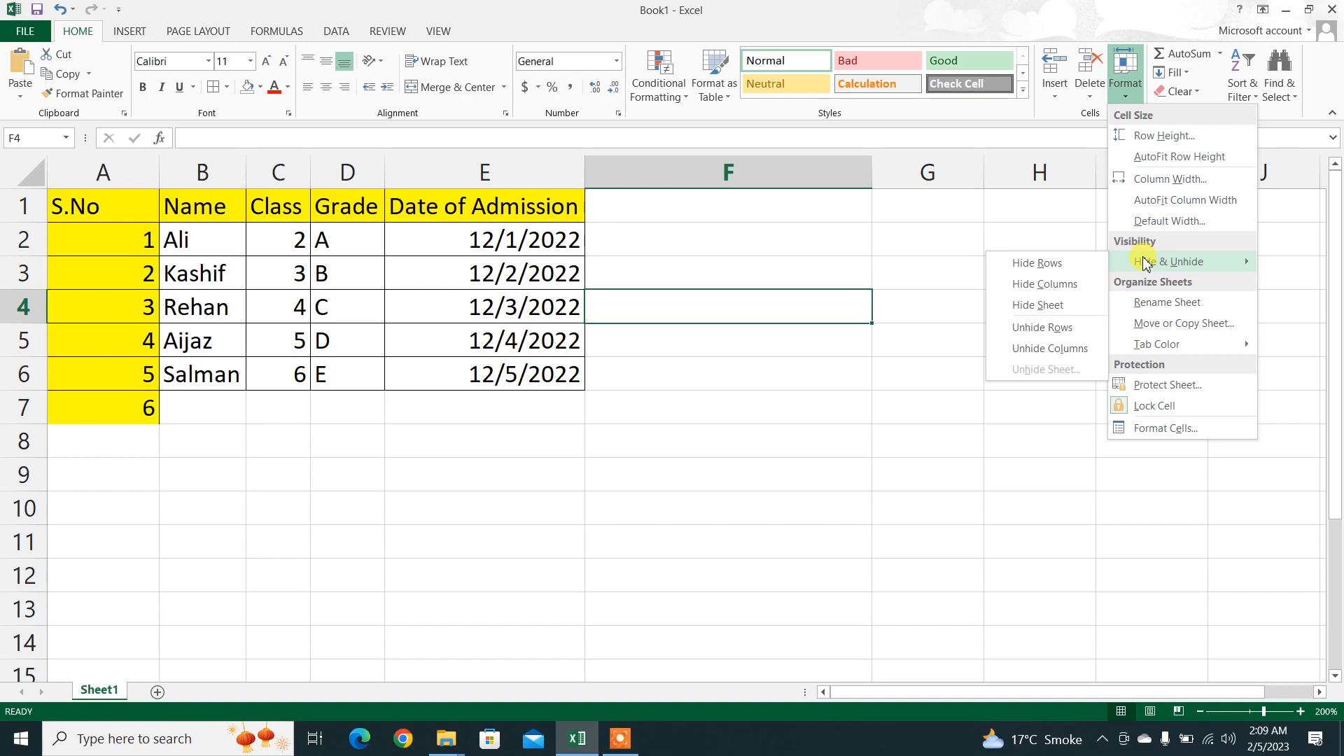
pyautogui.click(476, 564)
pyautogui.click(343, 375)
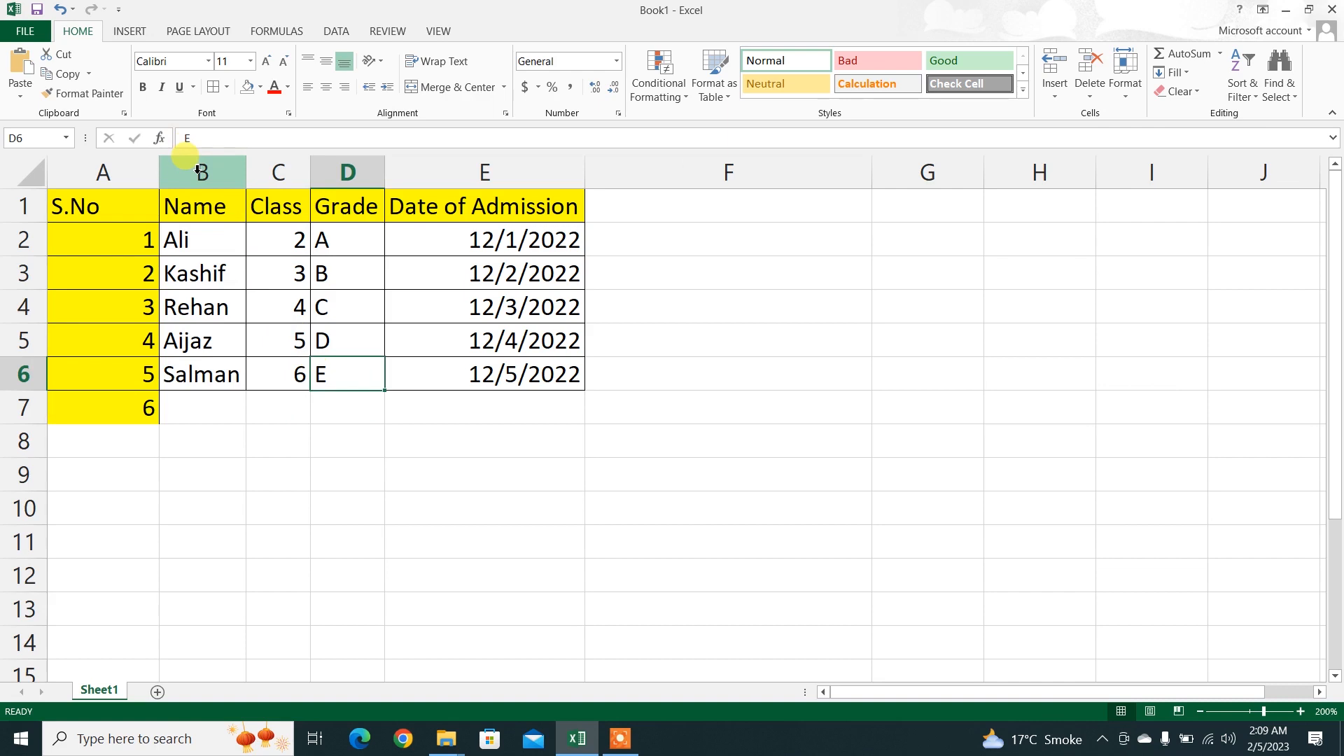
# Step: Hide column B and row 2 of the student table
pyautogui.click(198, 170)
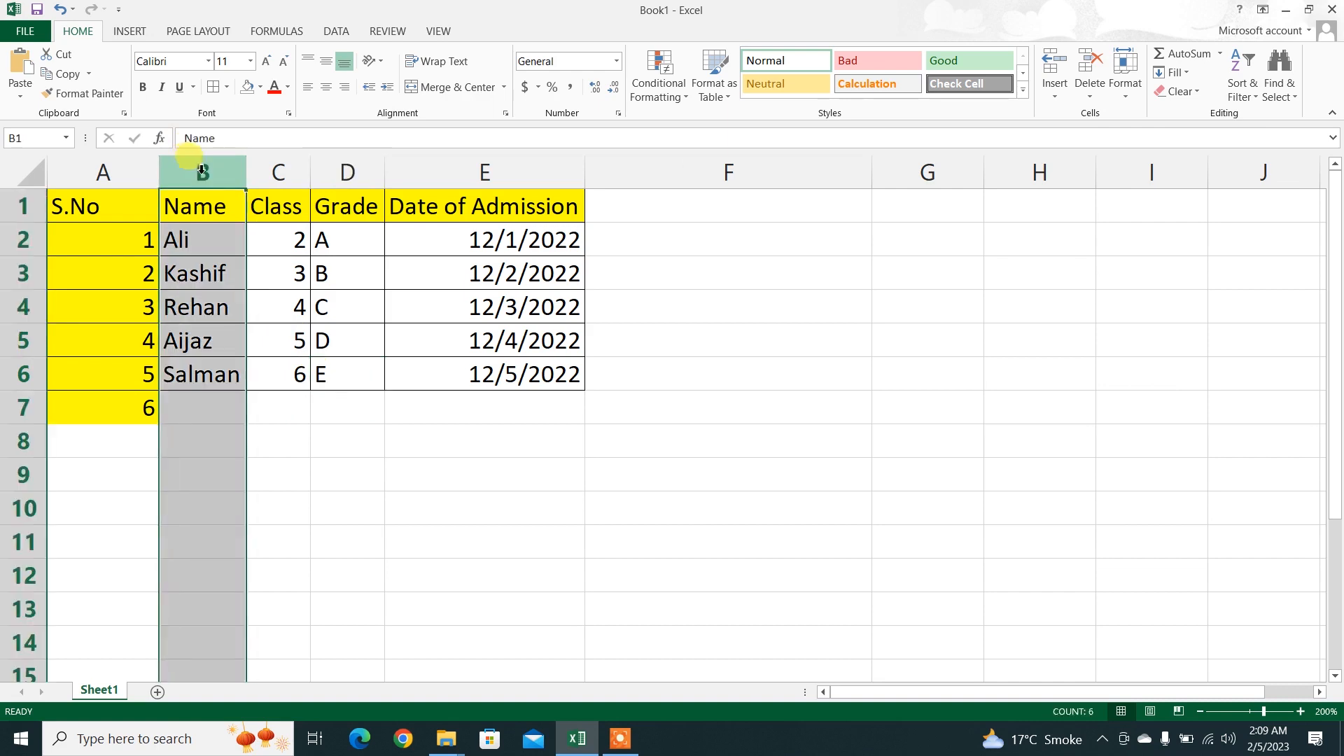
pyautogui.click(1125, 95)
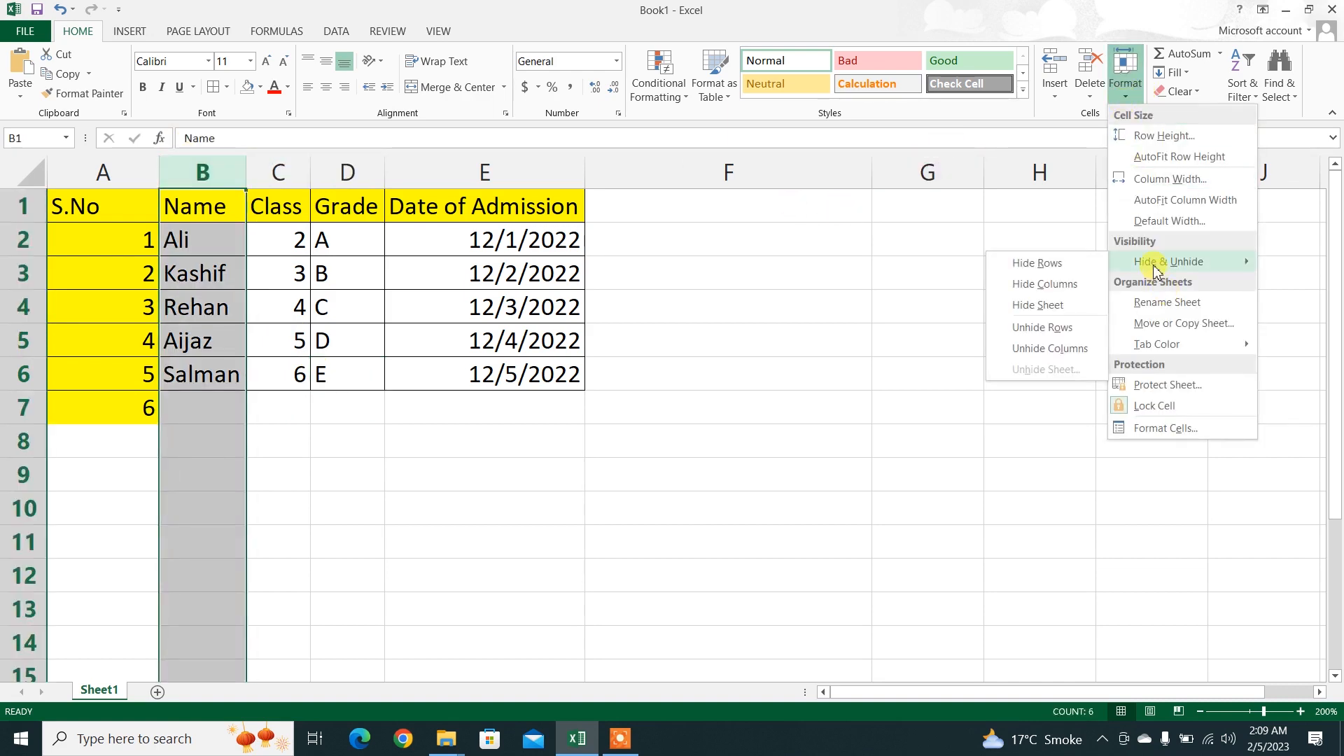
pyautogui.click(1048, 285)
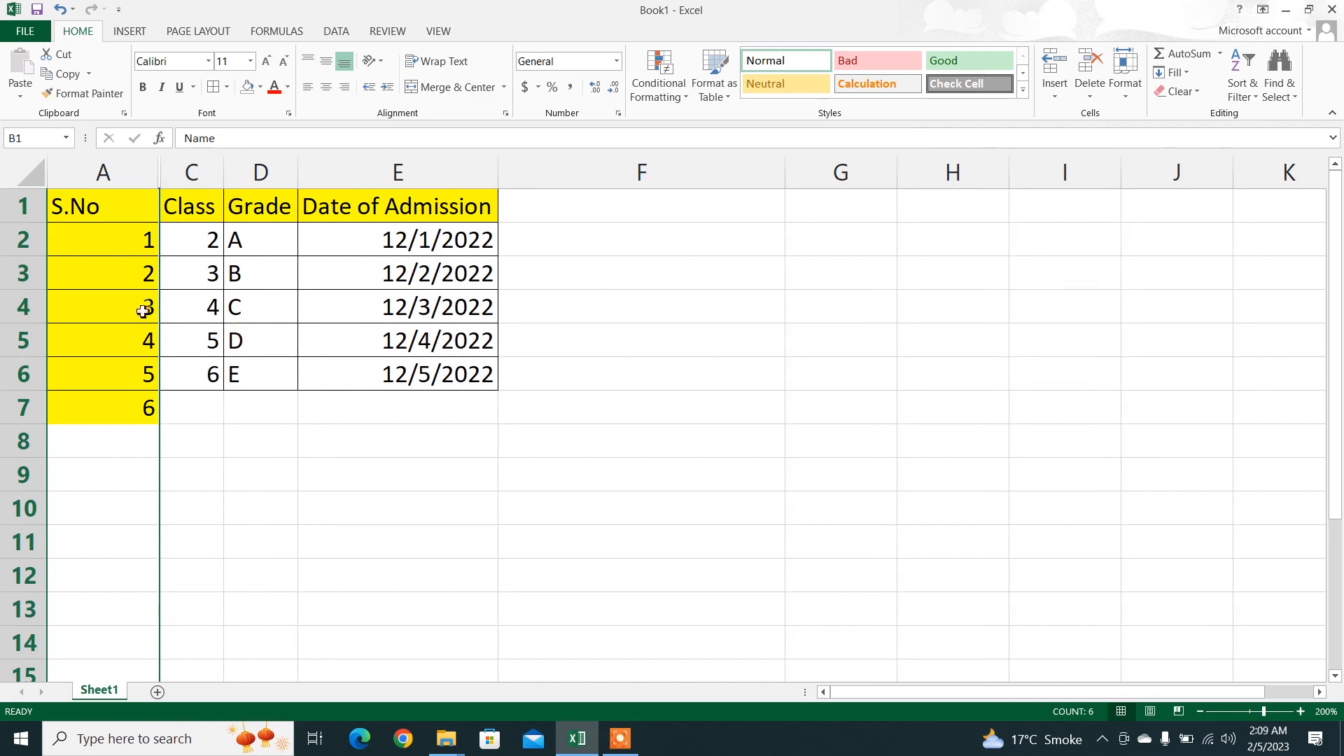
pyautogui.click(23, 241)
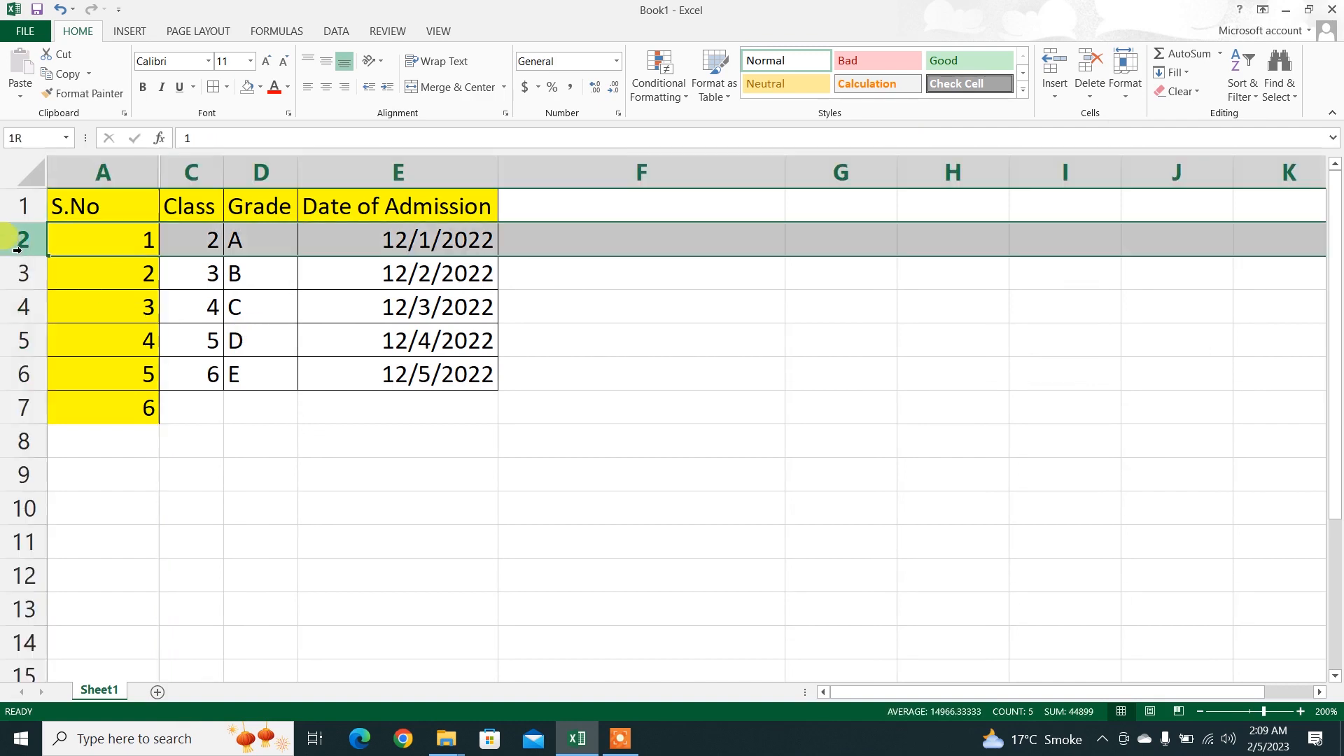
pyautogui.click(1125, 67)
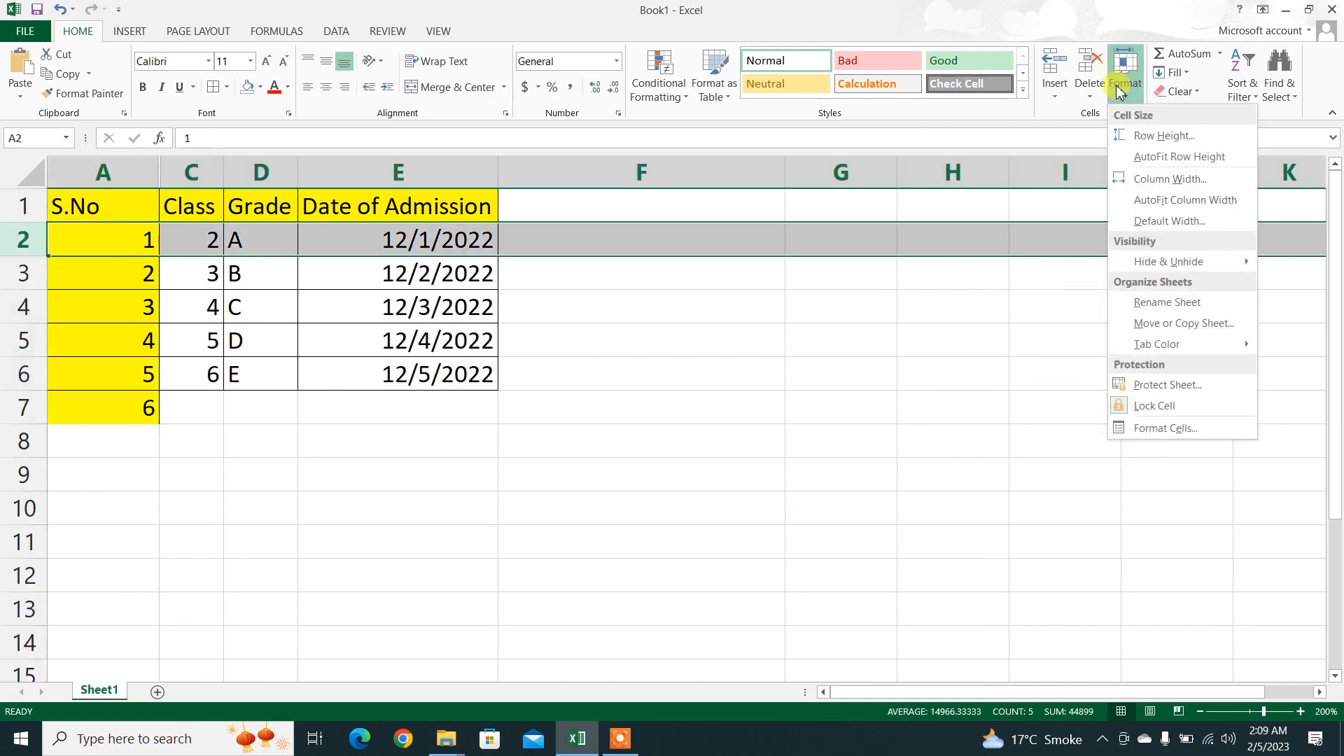
pyautogui.moveTo(1148, 263)
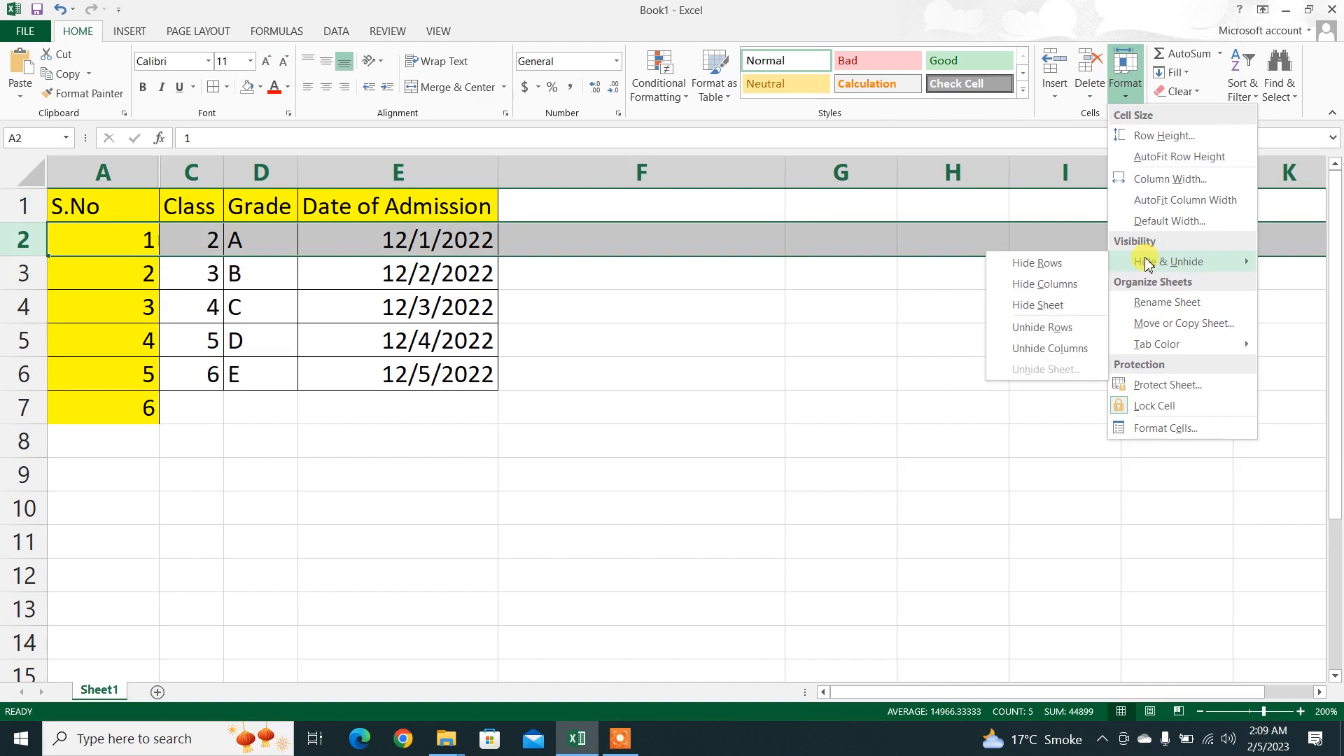
pyautogui.click(1044, 264)
pyautogui.click(634, 364)
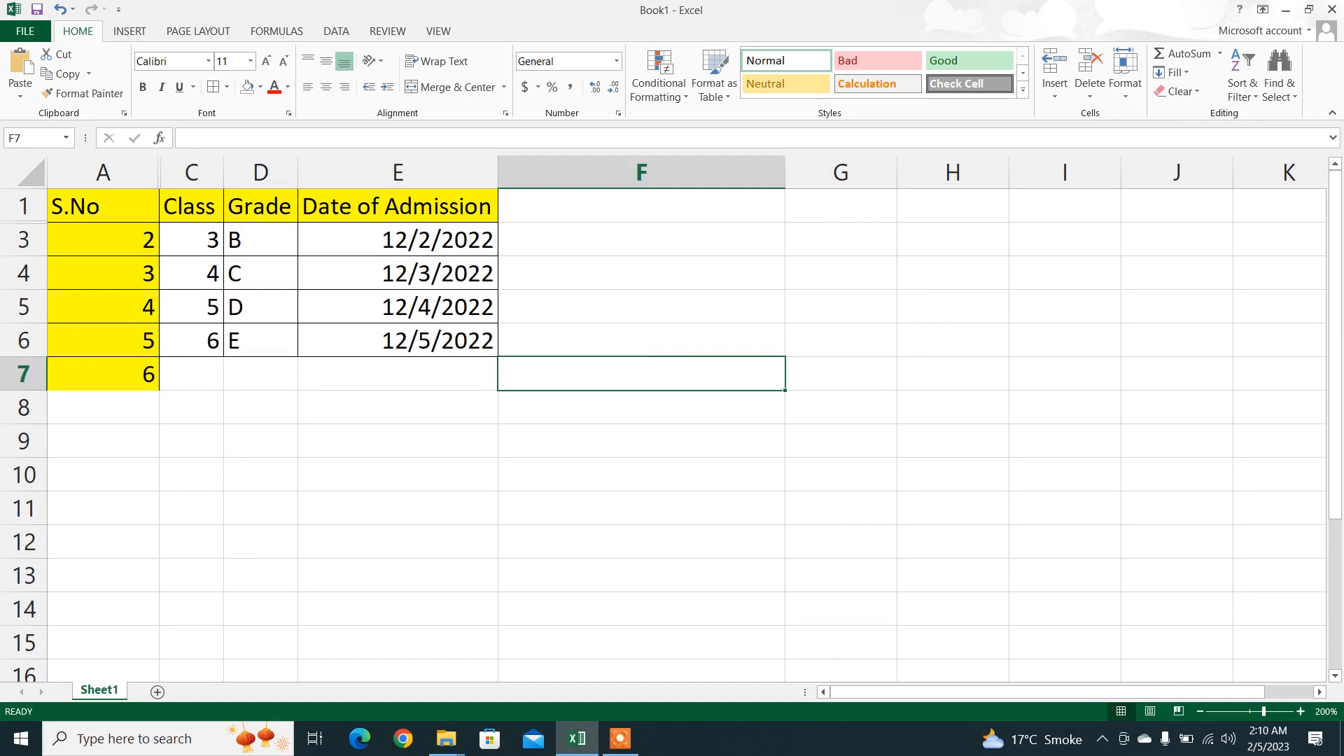
# Step: Unhide all hidden columns and rows across the entire sheet
pyautogui.click(23, 169)
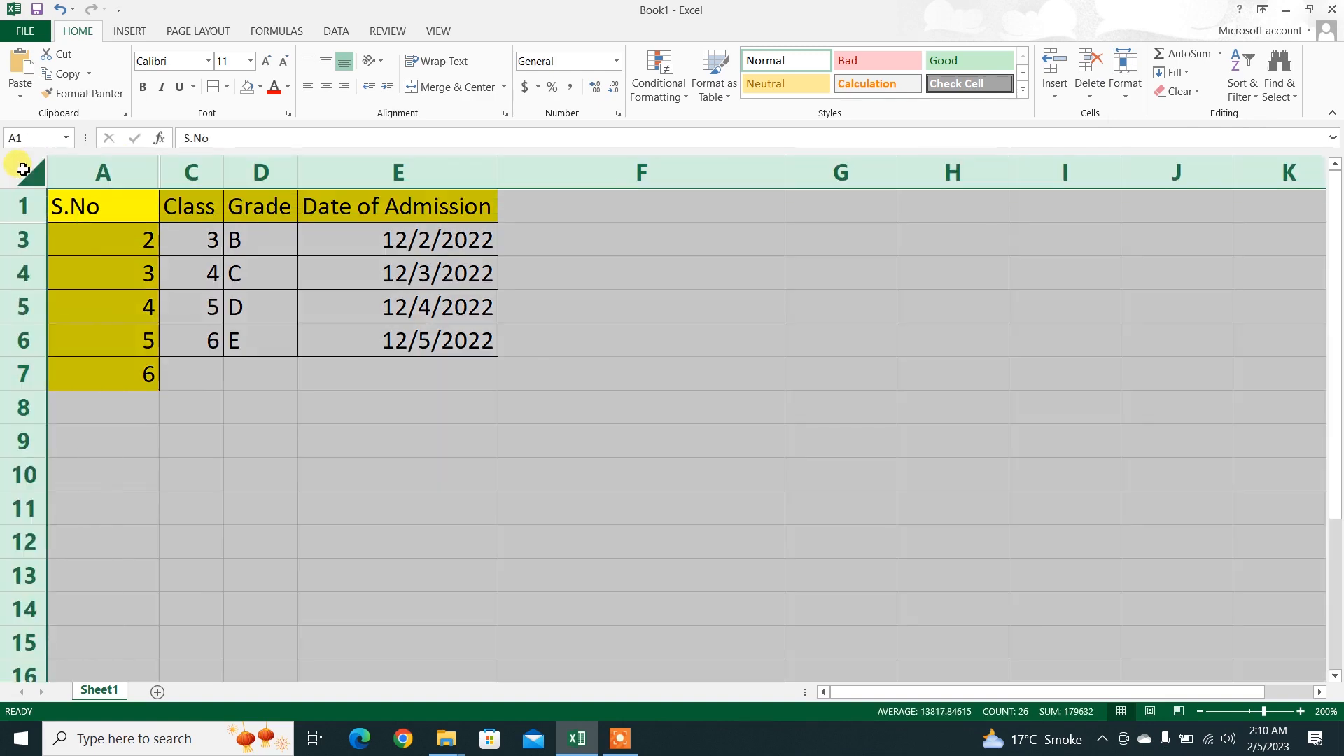
pyautogui.click(1115, 98)
pyautogui.moveTo(1142, 262)
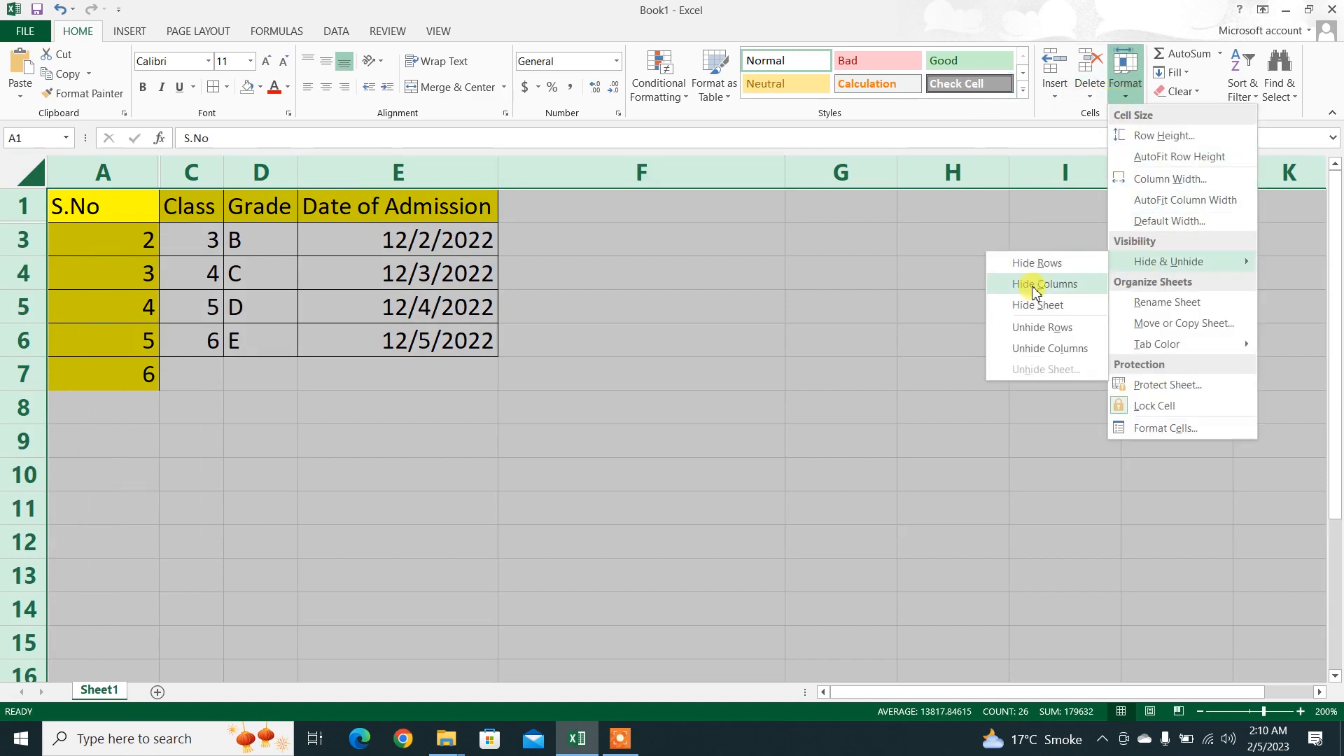
pyautogui.click(1029, 349)
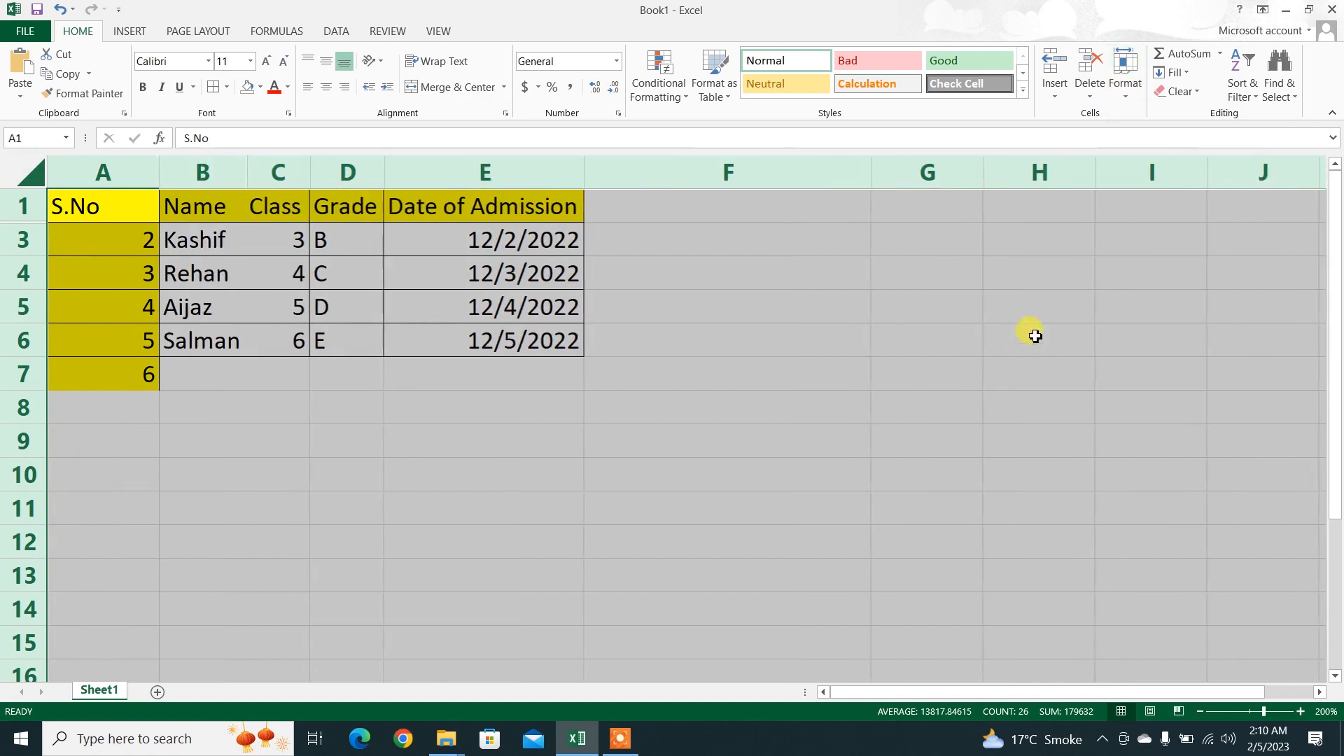
pyautogui.click(1125, 70)
pyautogui.moveTo(1141, 263)
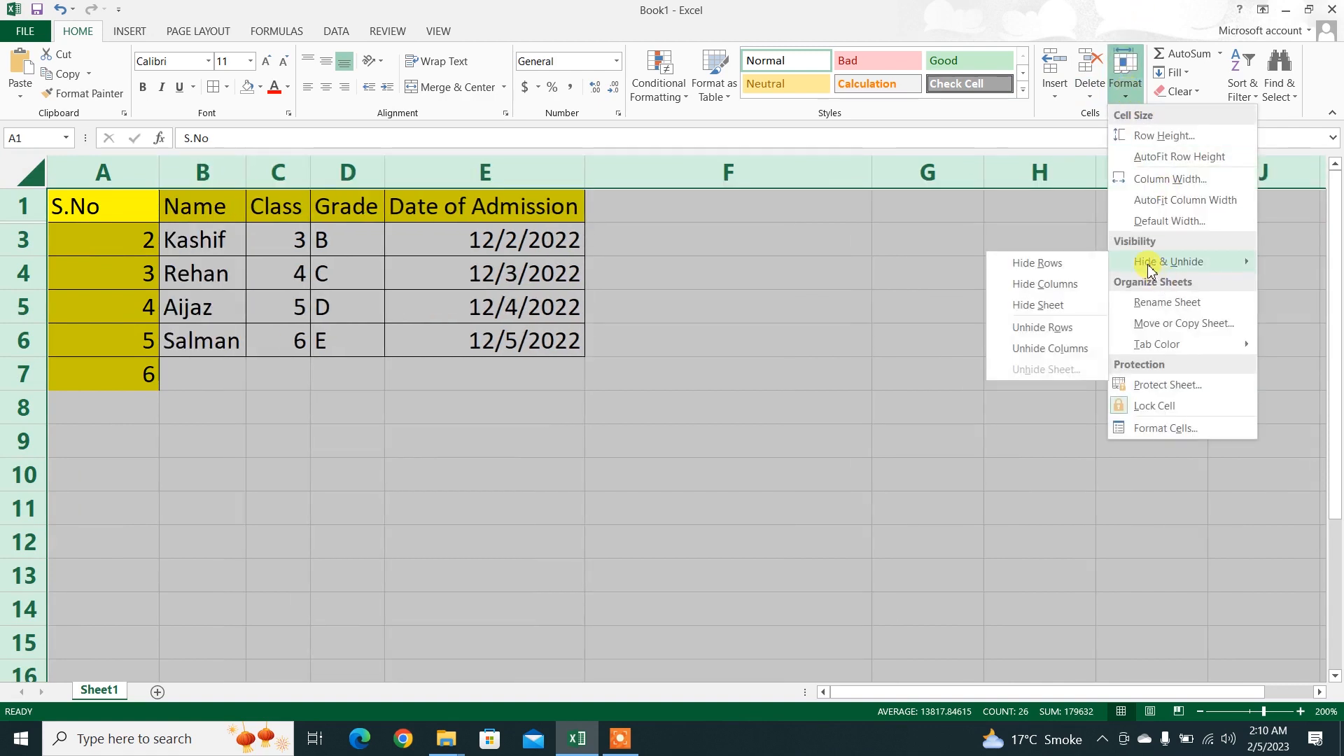
pyautogui.click(1045, 329)
pyautogui.click(624, 401)
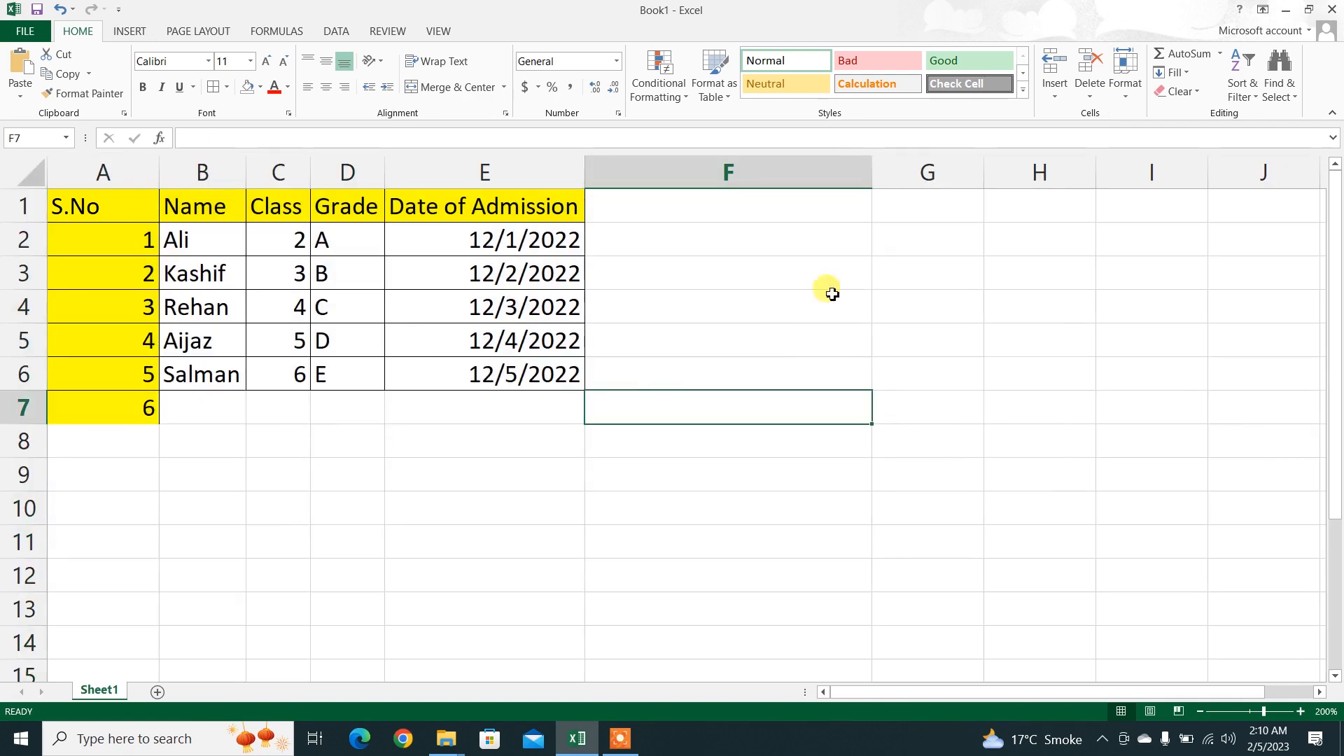
# Step: Switch to Magnifier and enlarge the screen to 200%
pyautogui.click(1124, 98)
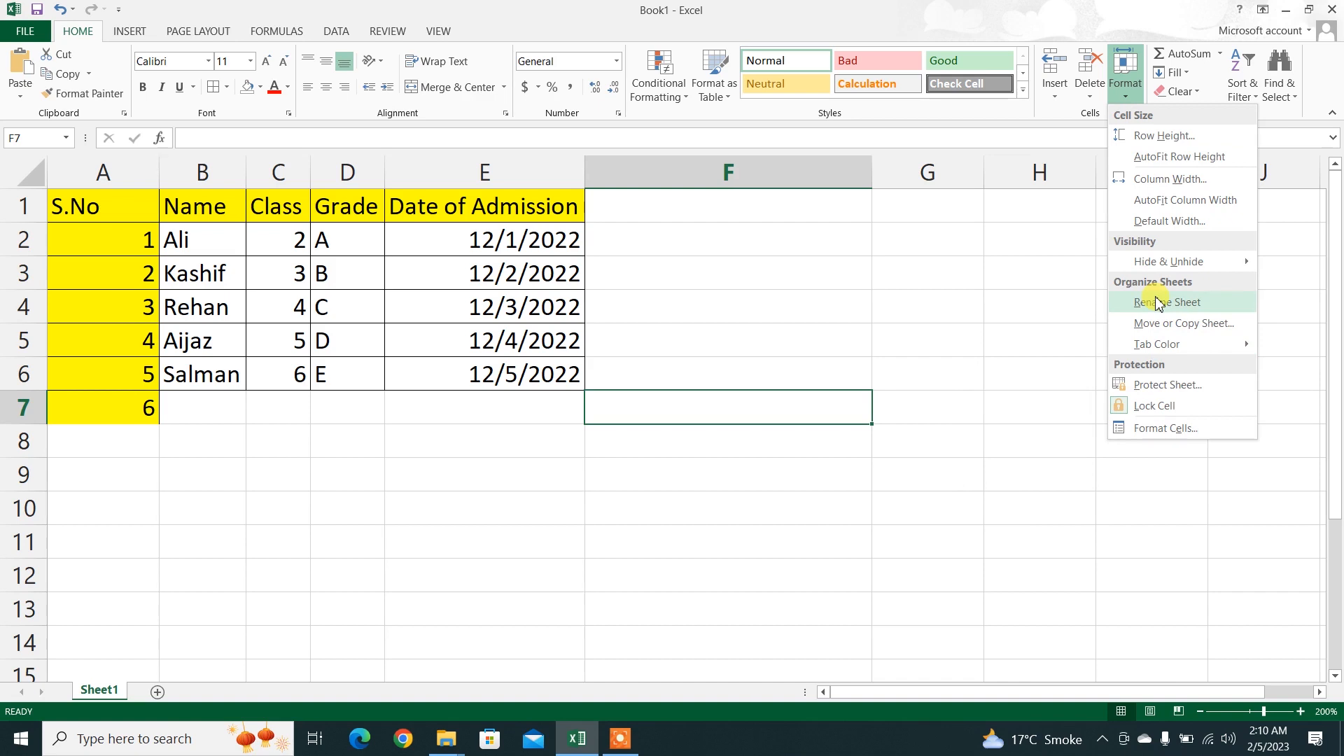
pyautogui.click(489, 586)
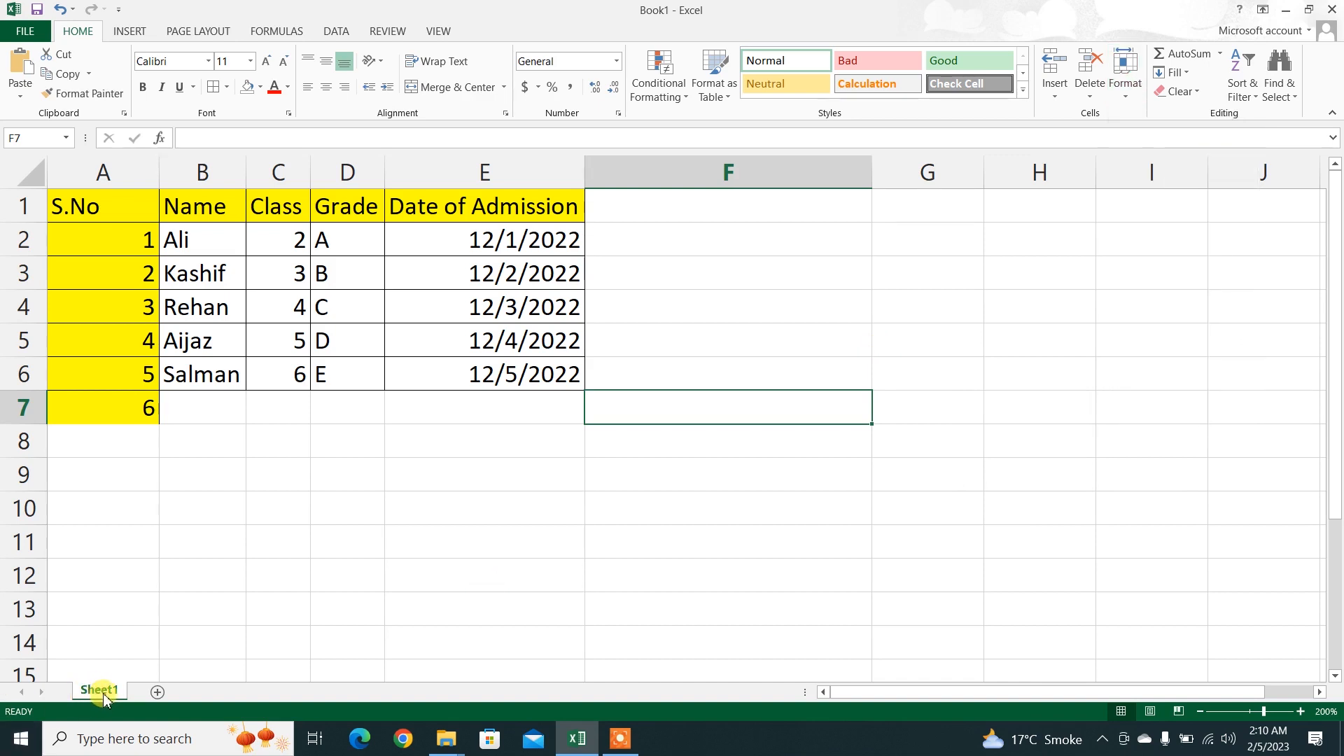
pyautogui.click(248, 734)
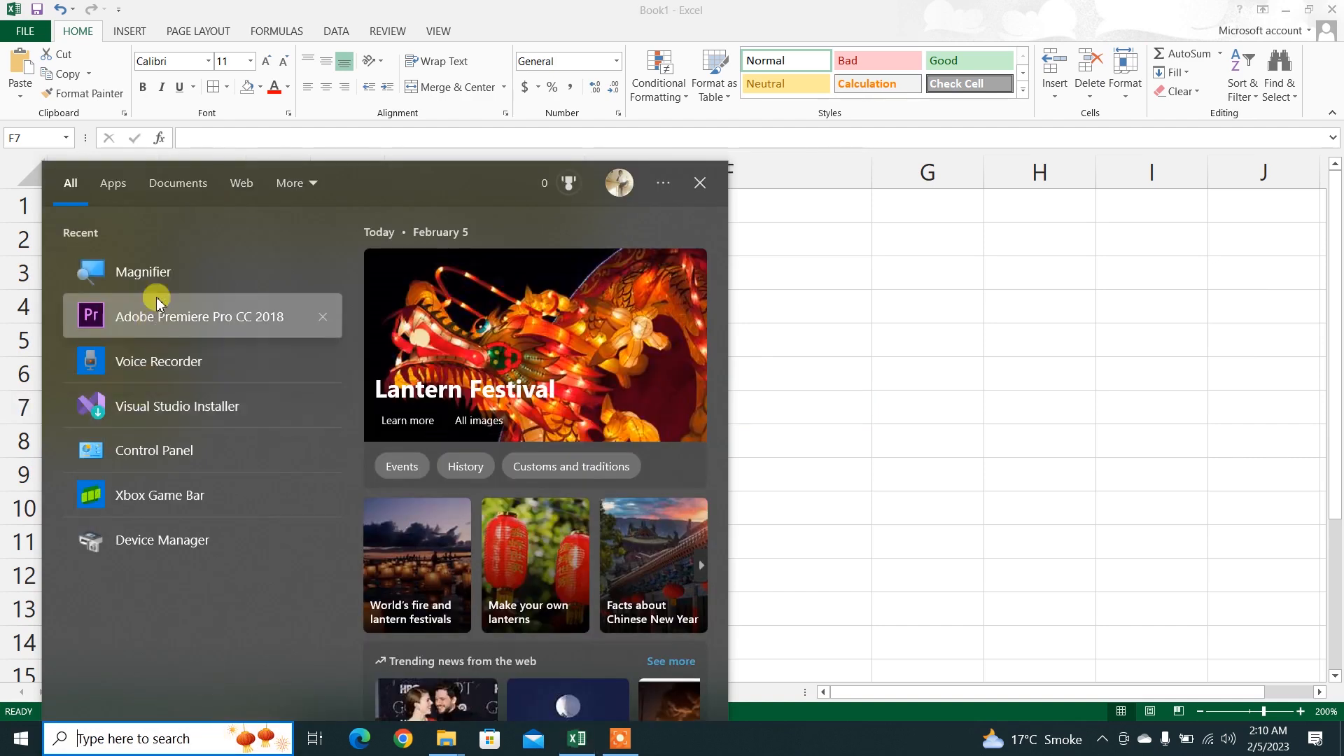
pyautogui.click(633, 740)
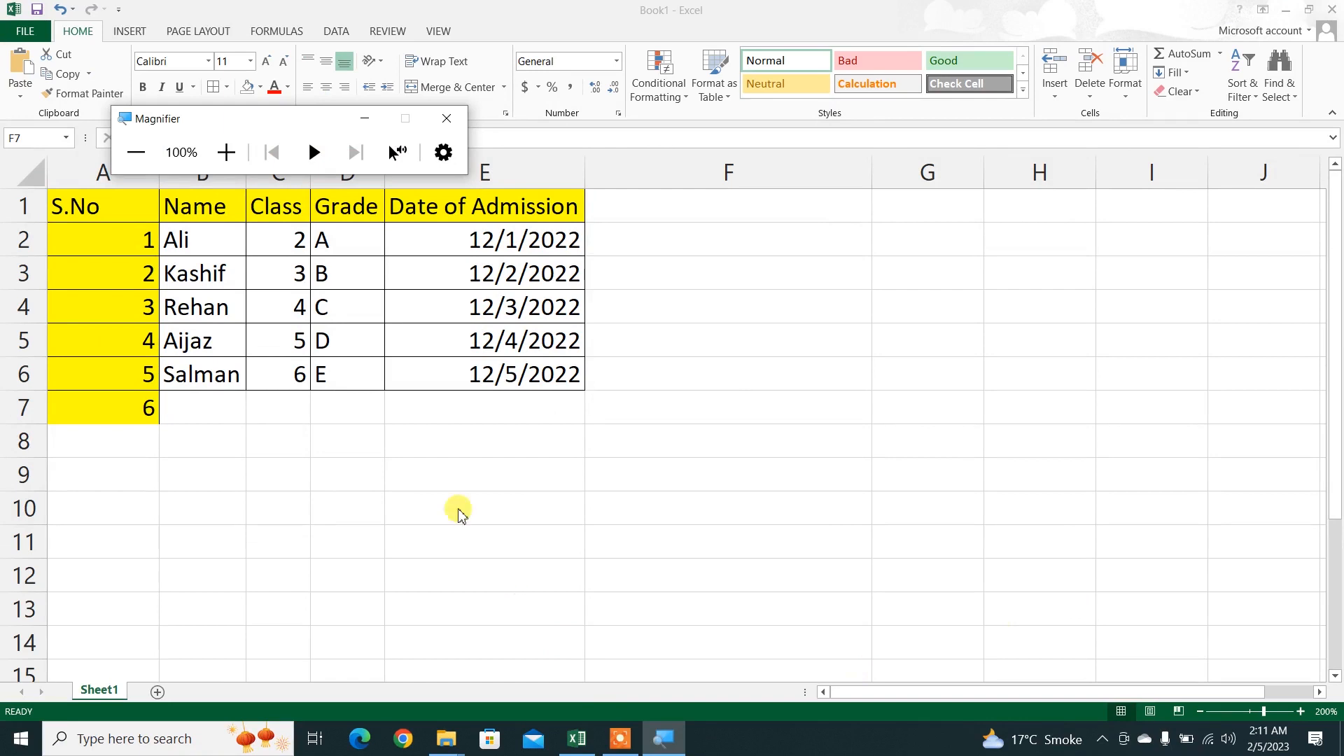
pyautogui.click(233, 149)
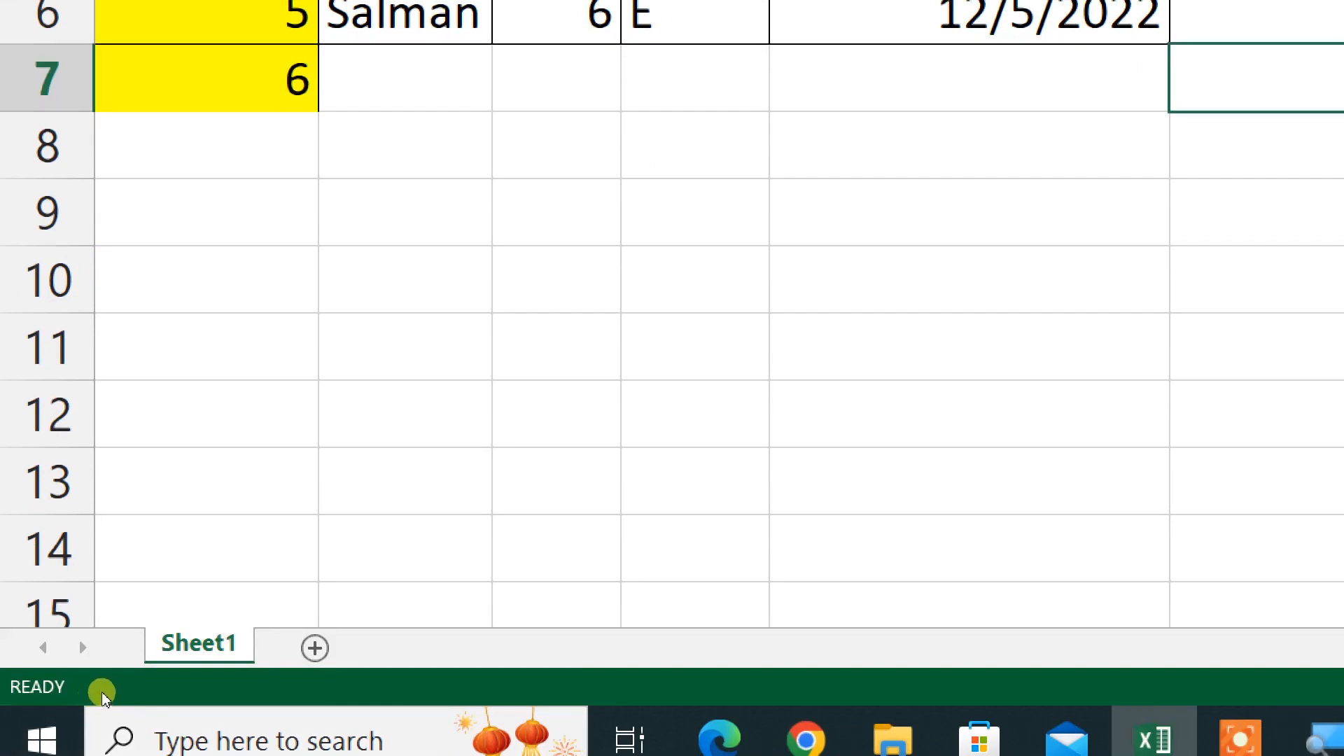
# Step: Rename Sheet1 as "Kuch bhi" and return the Magnifier zoom to 100%
pyautogui.rightClick(203, 644)
pyautogui.press('Down')
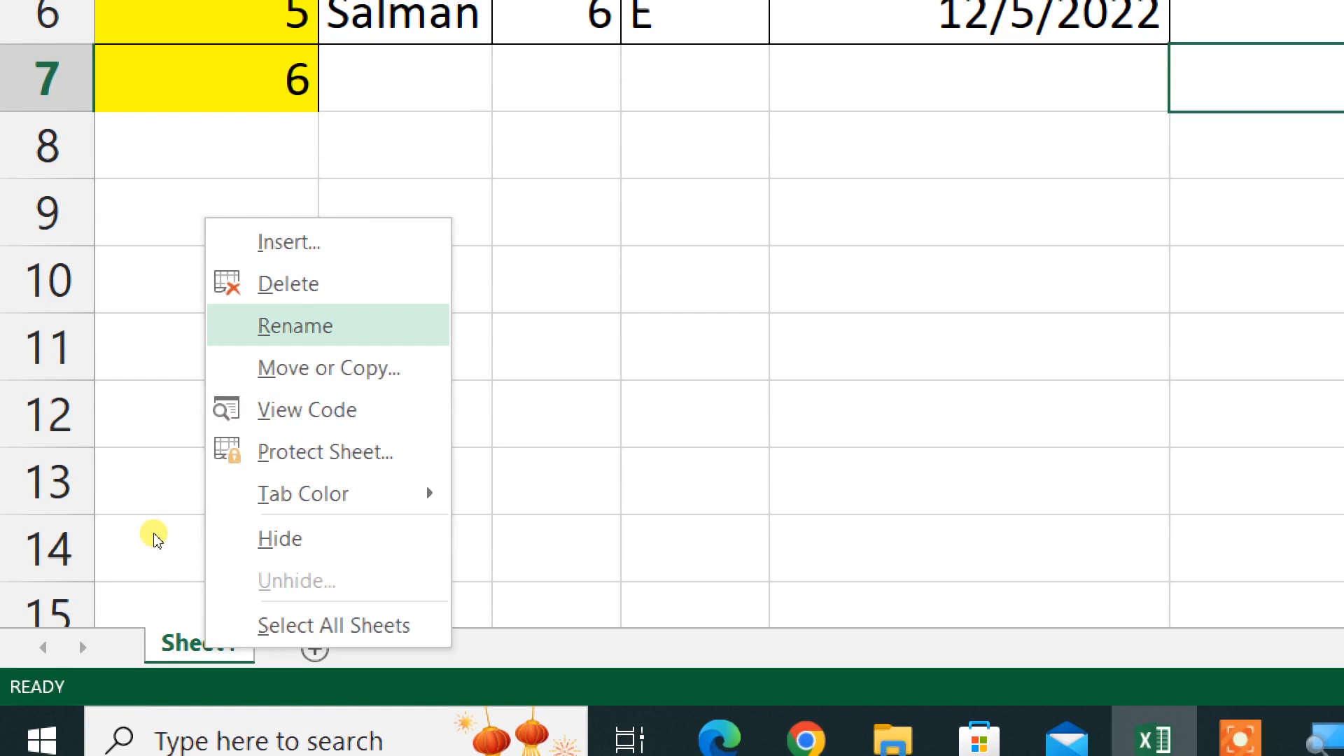
pyautogui.press('Return')
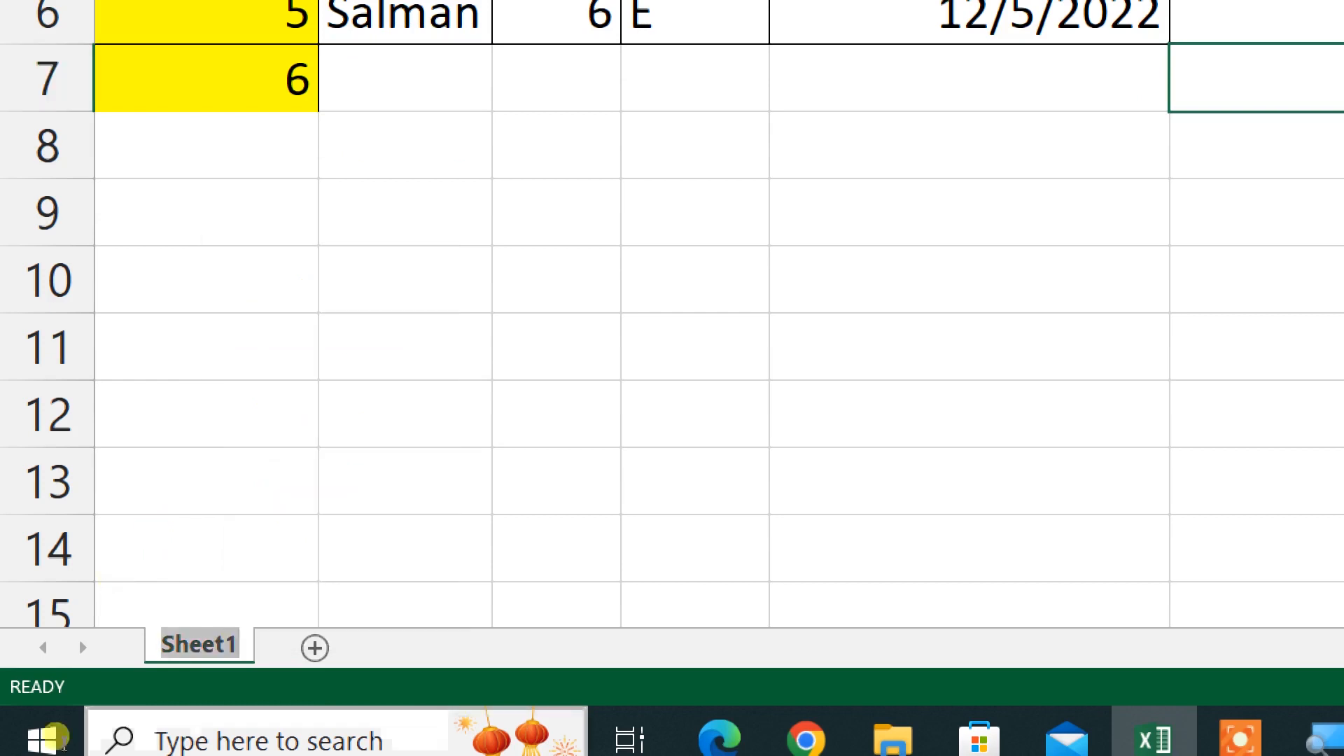
pyautogui.write('Ku')
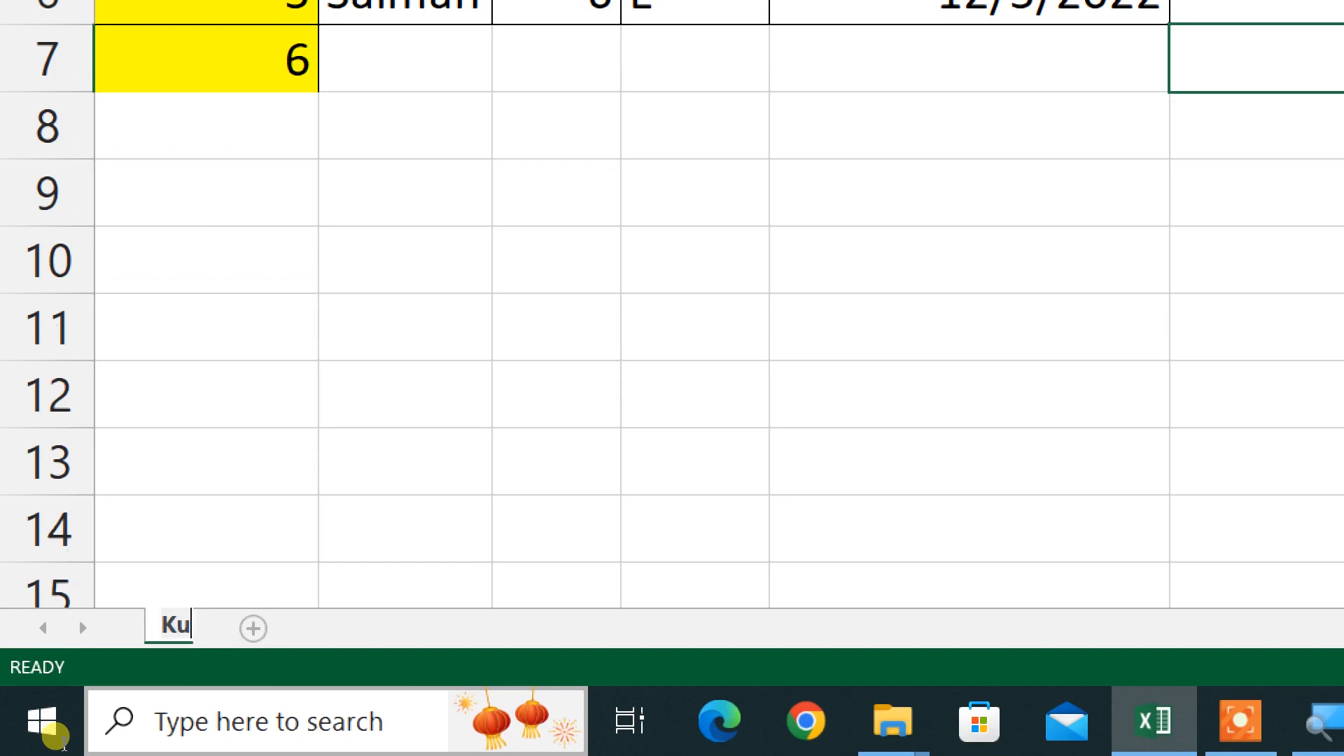
pyautogui.write('ch bhi')
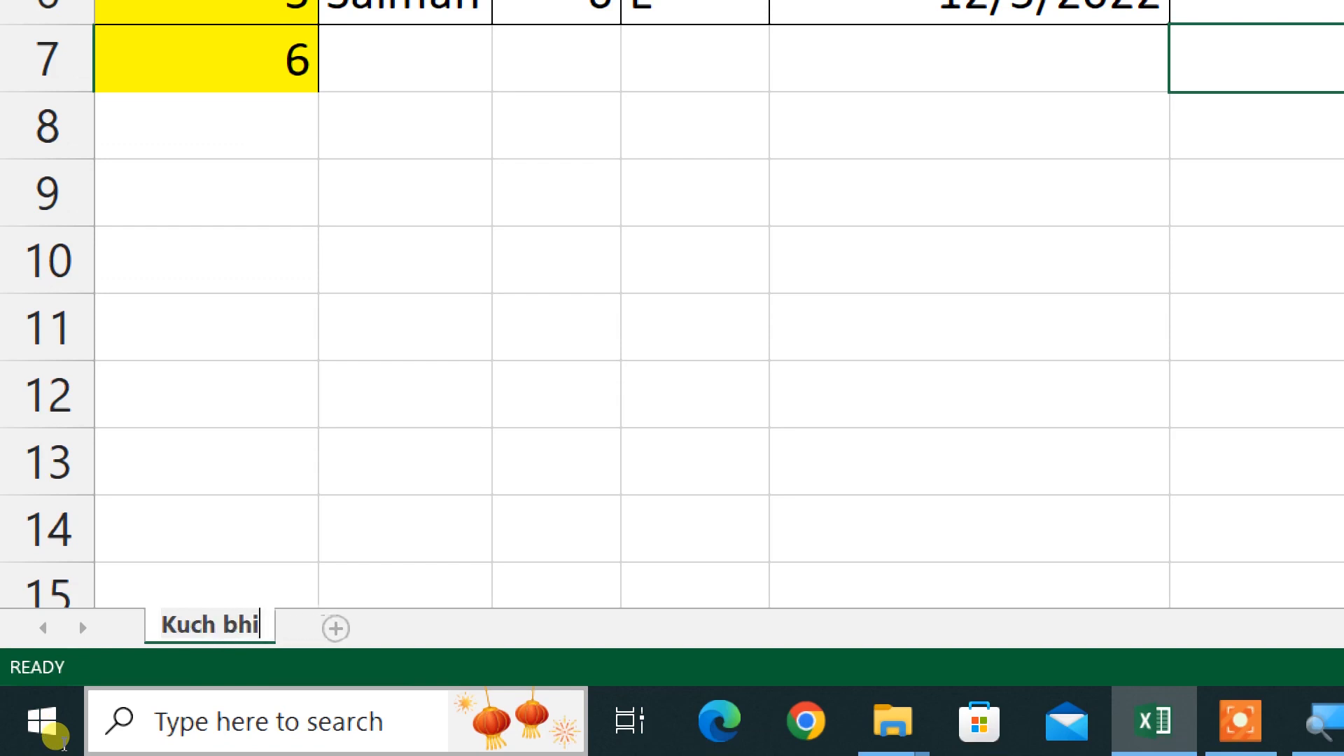
pyautogui.press('Return')
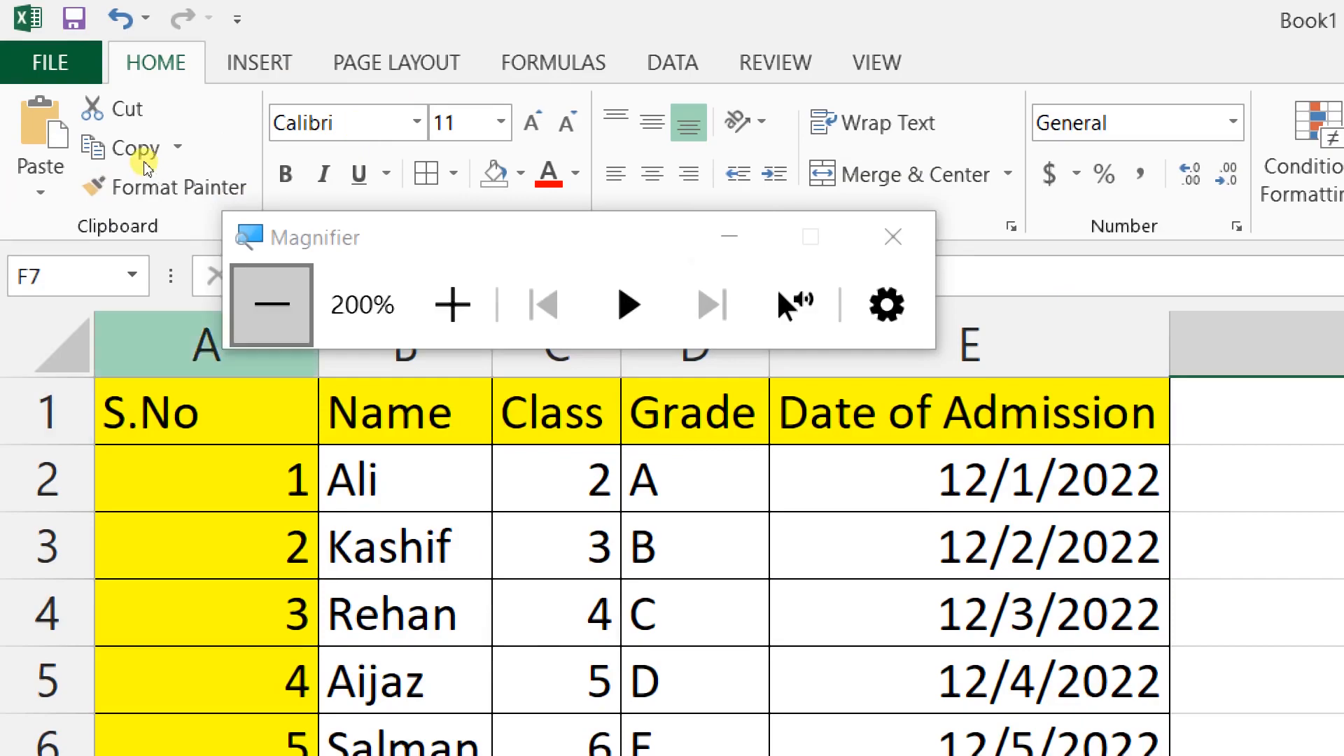
pyautogui.click(272, 305)
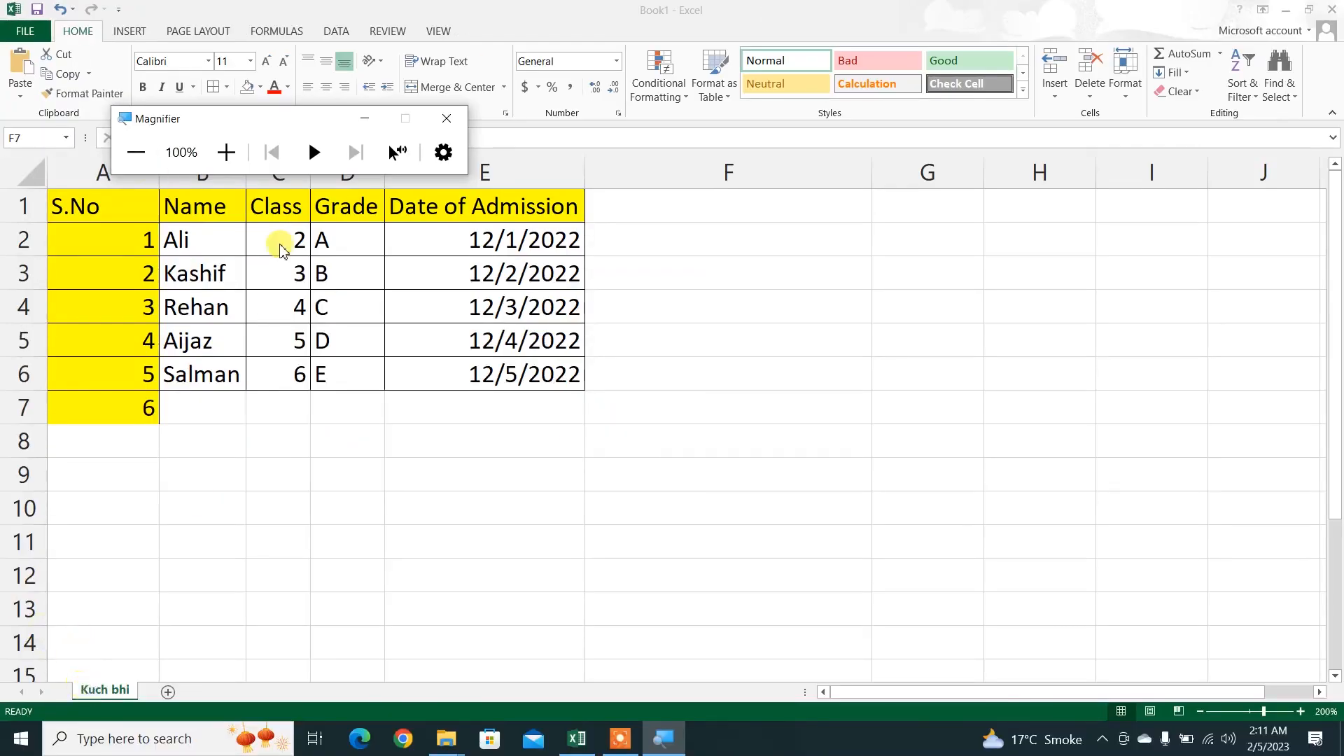
pyautogui.click(364, 123)
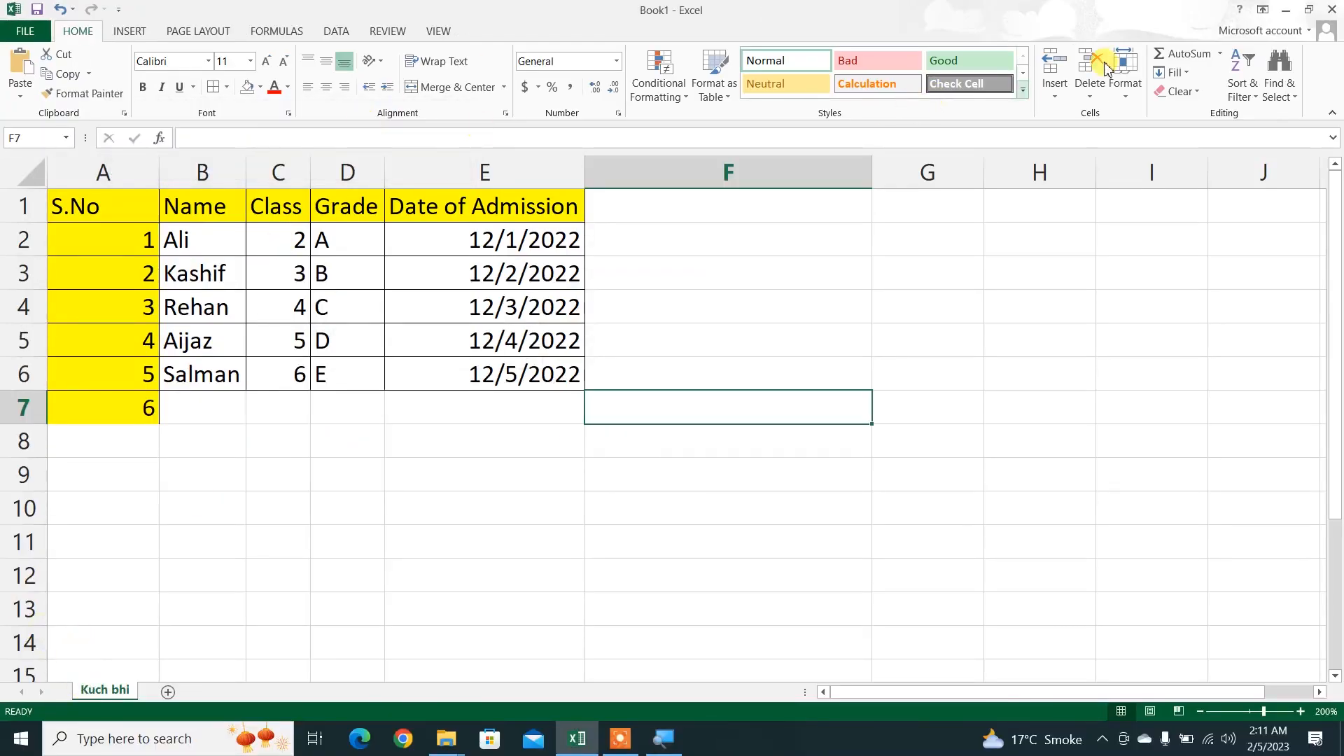
# Step: Add three new blank sheets after the Kuch bhi sheet
pyautogui.click(1123, 100)
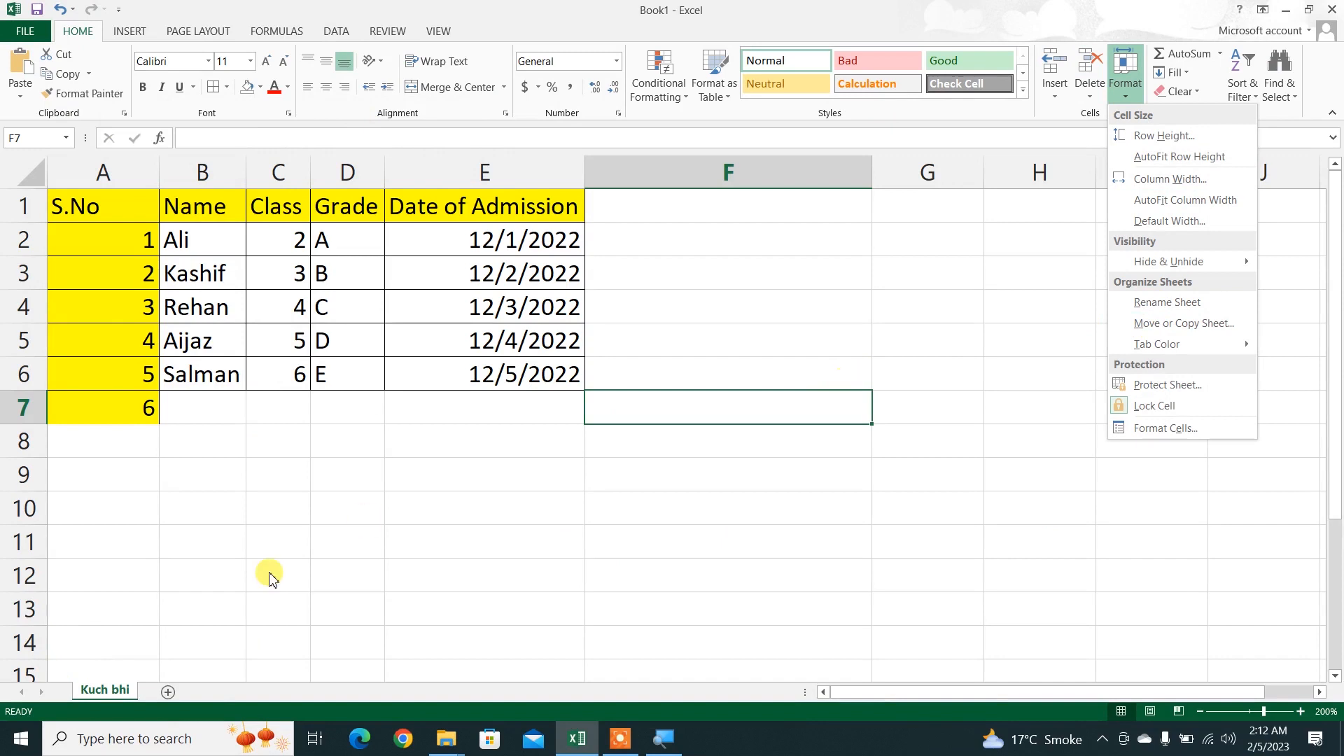
pyautogui.click(173, 690)
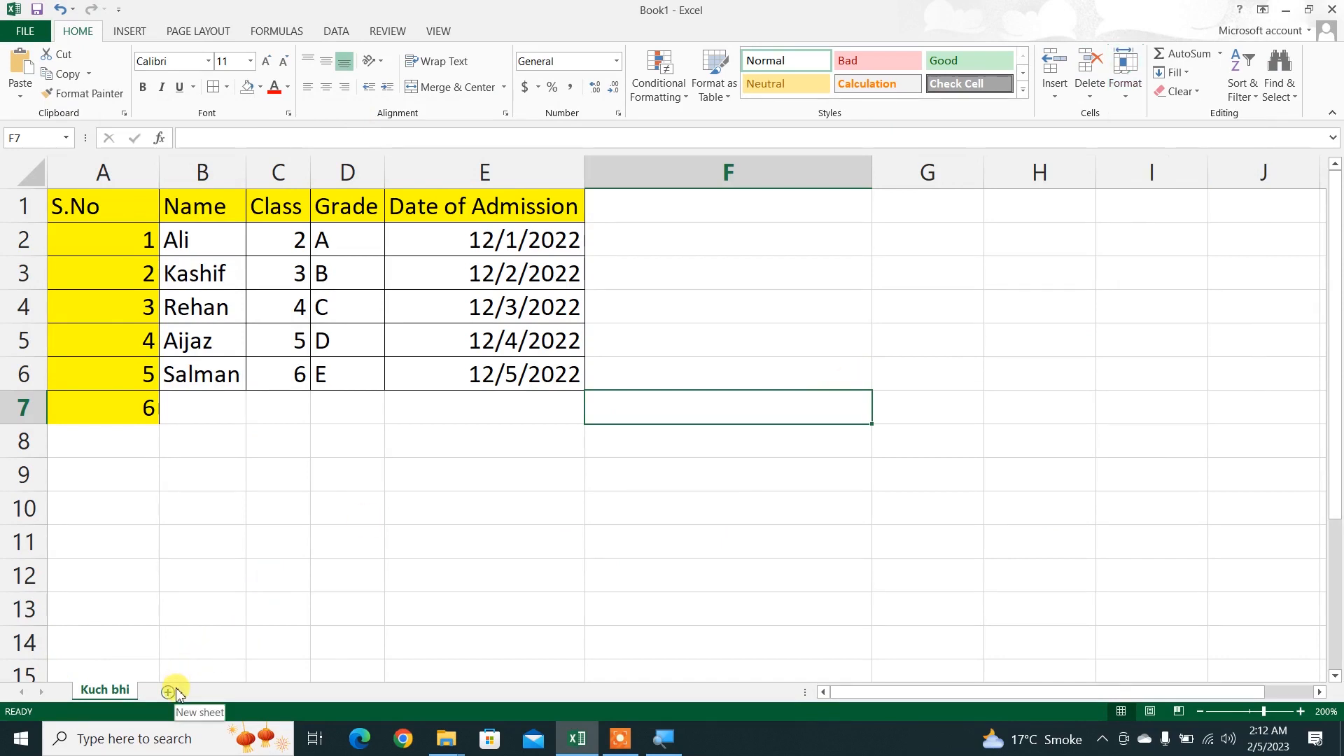
pyautogui.click(167, 693)
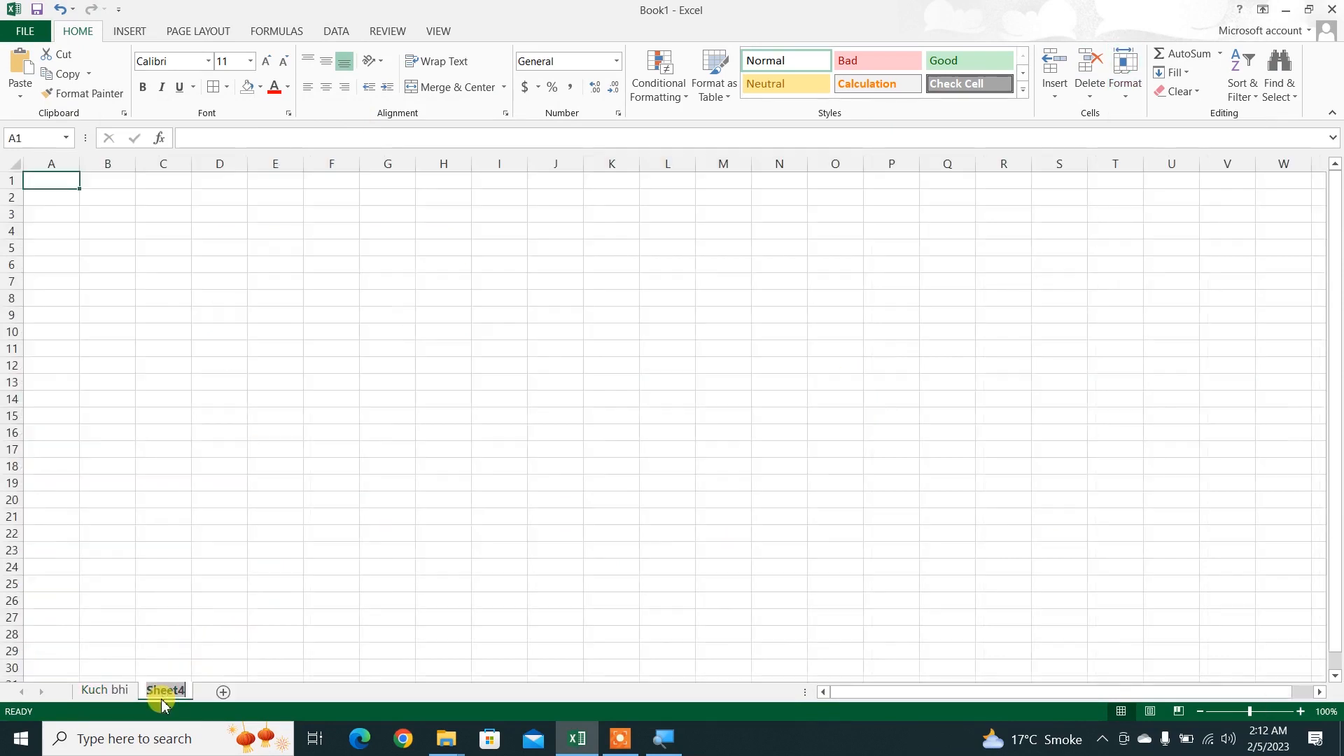
pyautogui.click(223, 693)
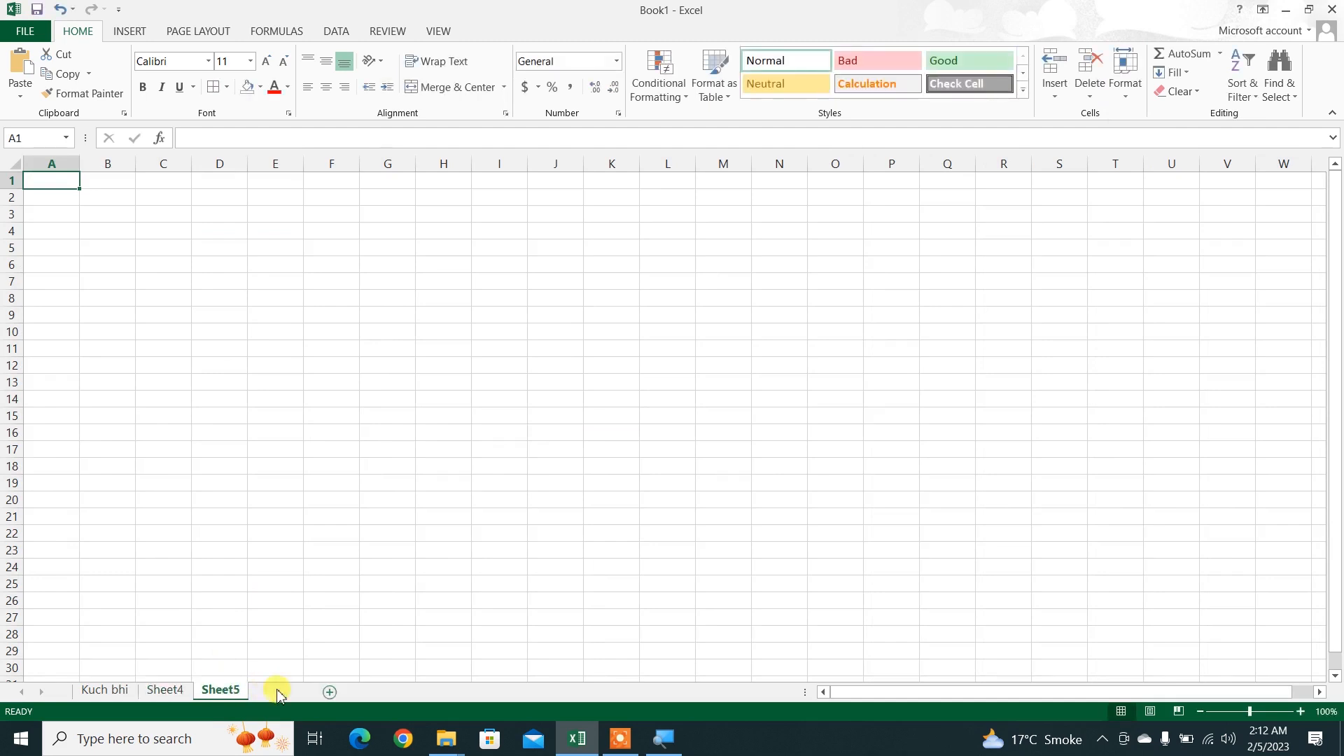
# Step: Move the Kuch bhi sheet before Sheet5 within Book1 without creating a copy
pyautogui.click(170, 695)
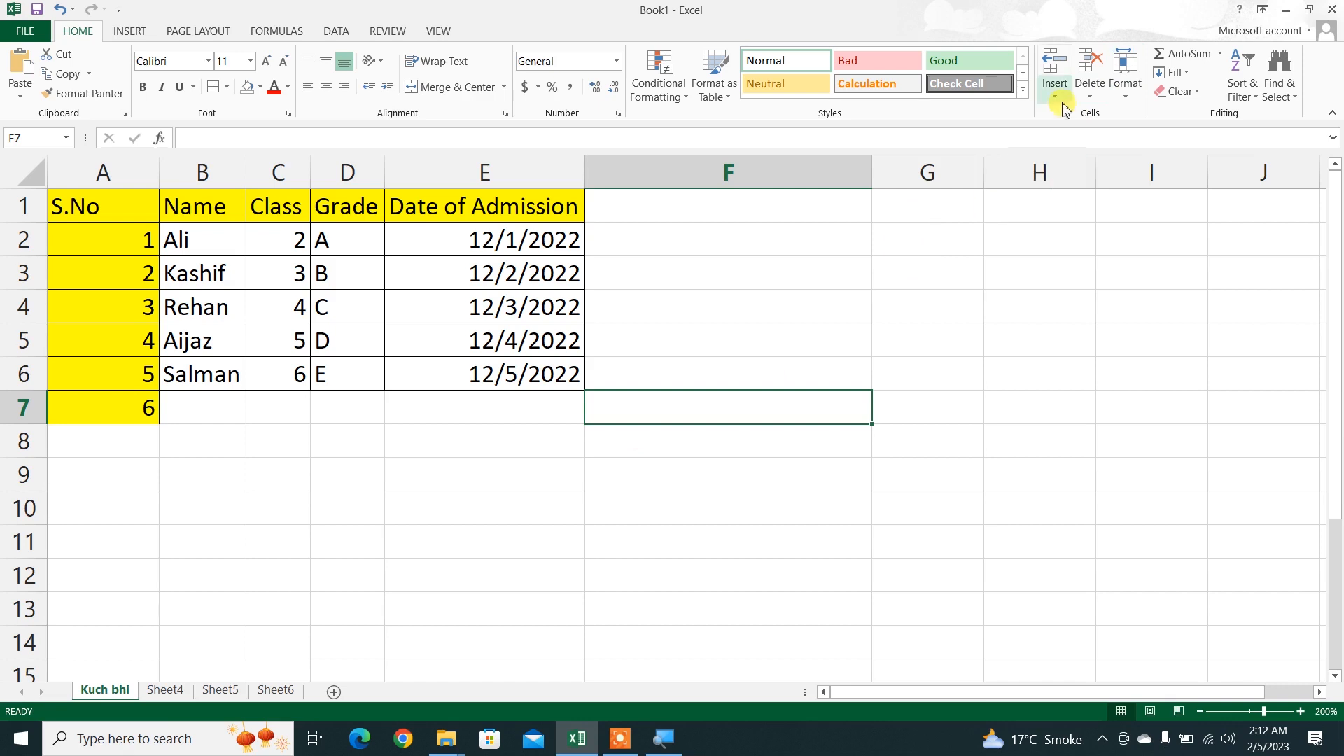
pyautogui.click(1131, 104)
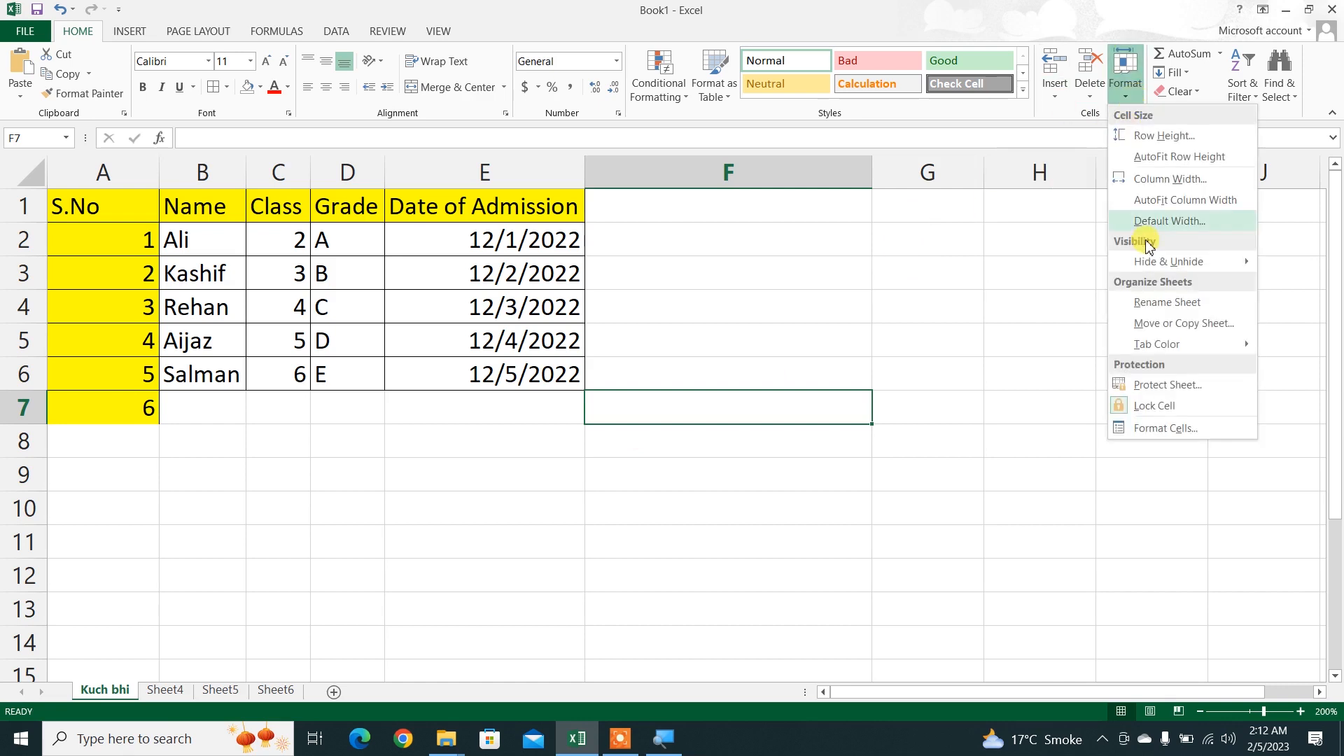
pyautogui.click(1164, 324)
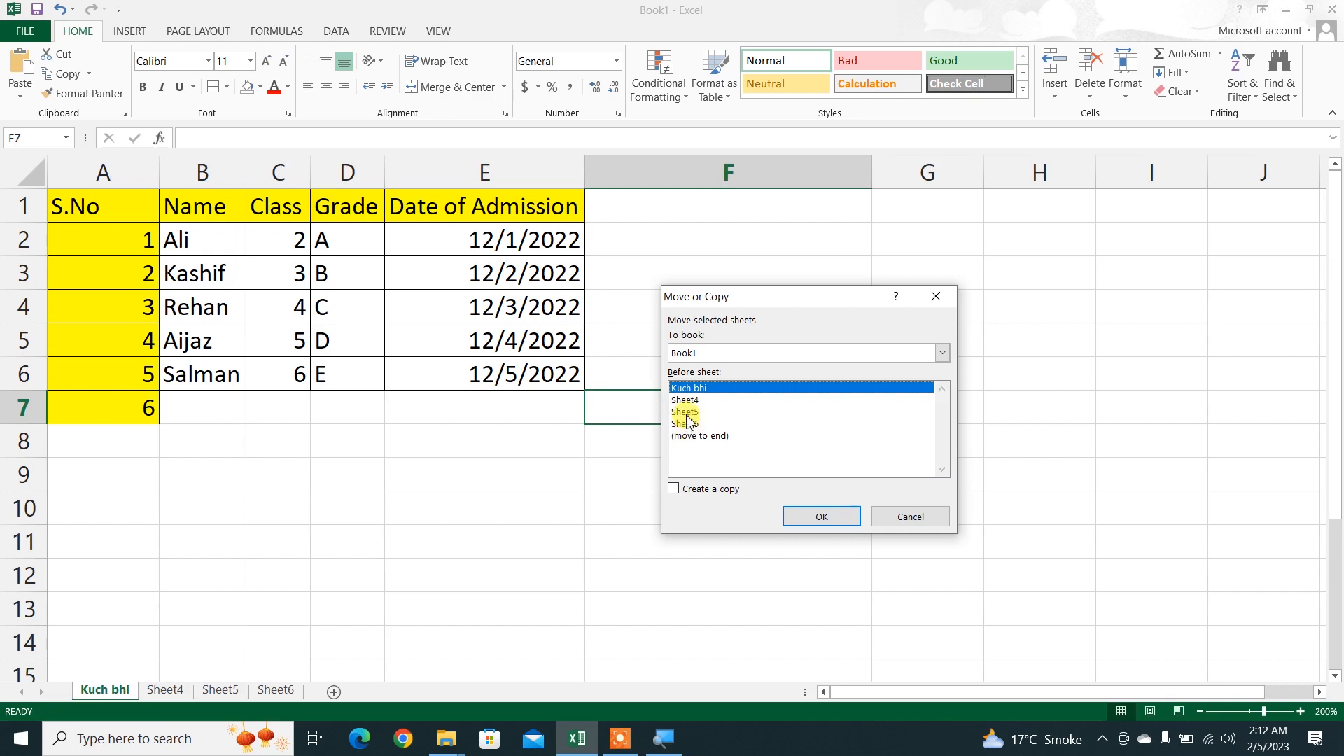
pyautogui.click(686, 413)
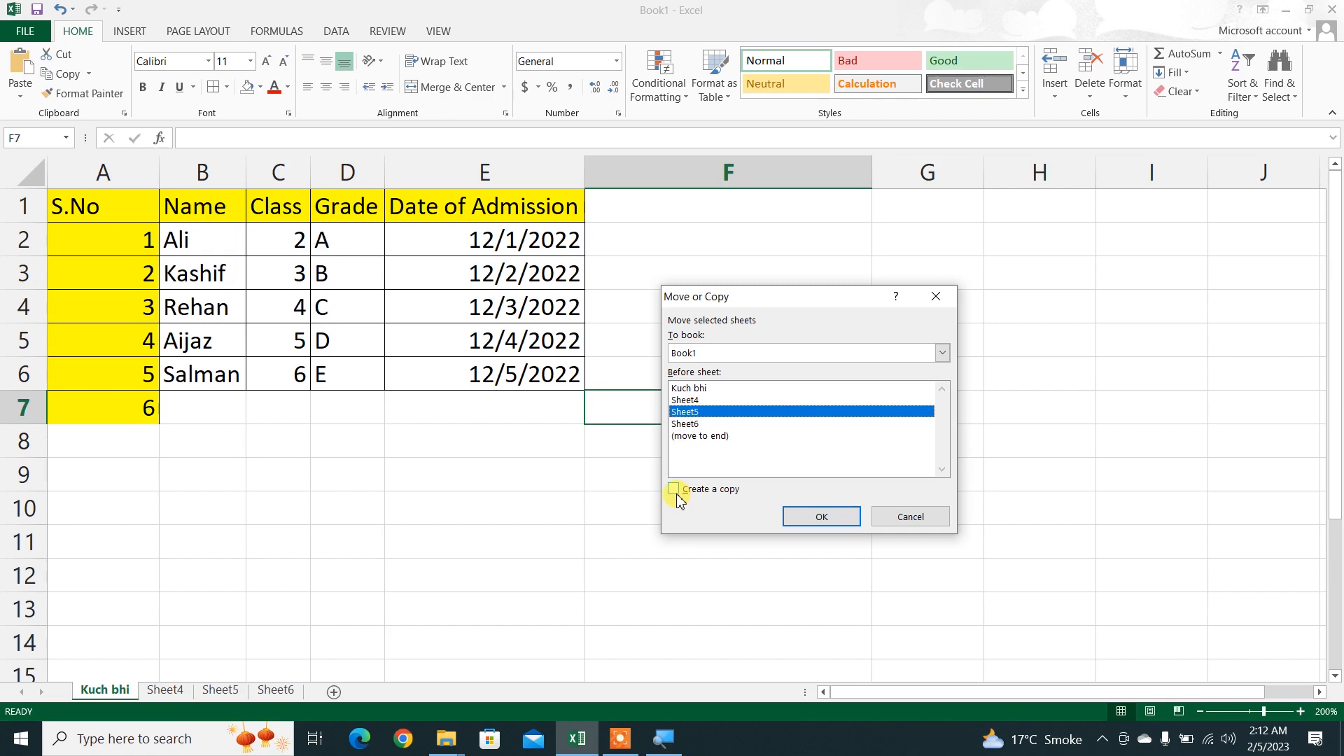
pyautogui.click(790, 524)
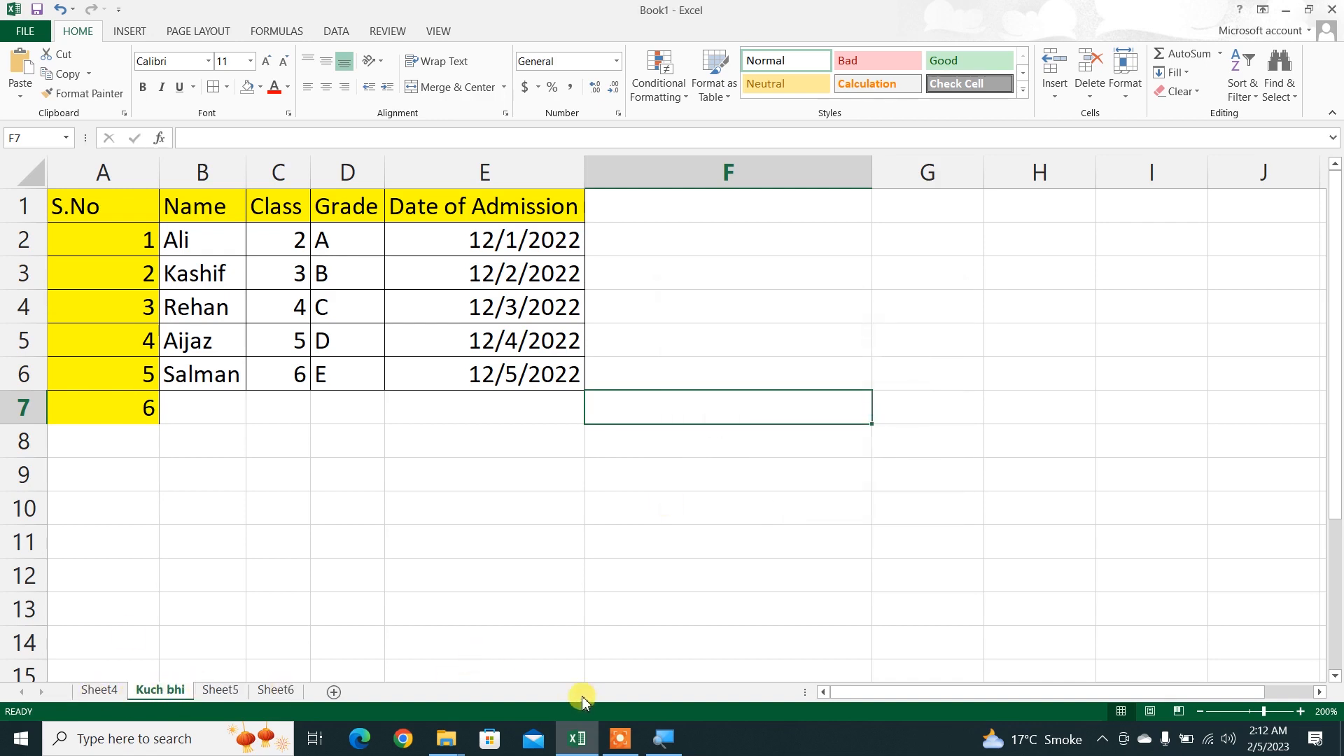
pyautogui.click(616, 735)
pyautogui.click(903, 719)
pyautogui.click(903, 719)
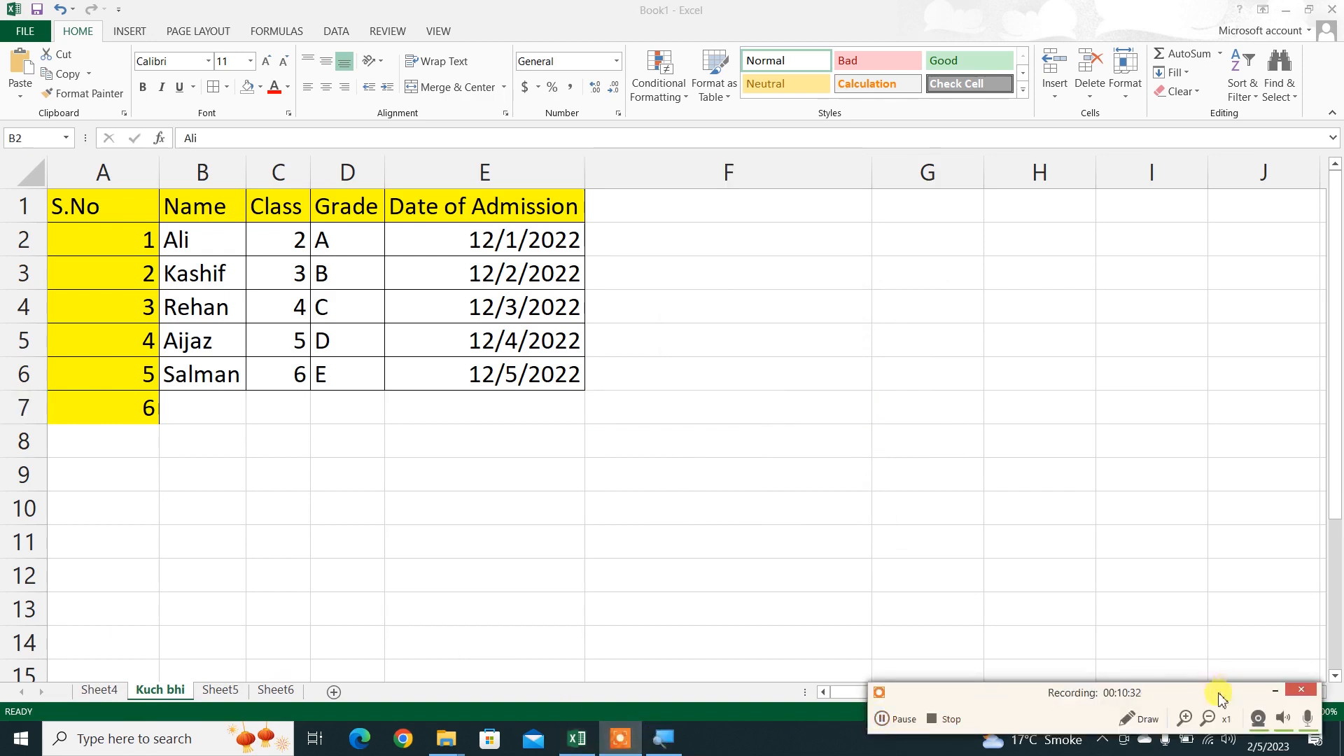
# Step: Examine the tab color choices available for the Kuch bhi sheet without applying any color
pyautogui.moveTo(203, 239); pyautogui.dragTo(560, 374)
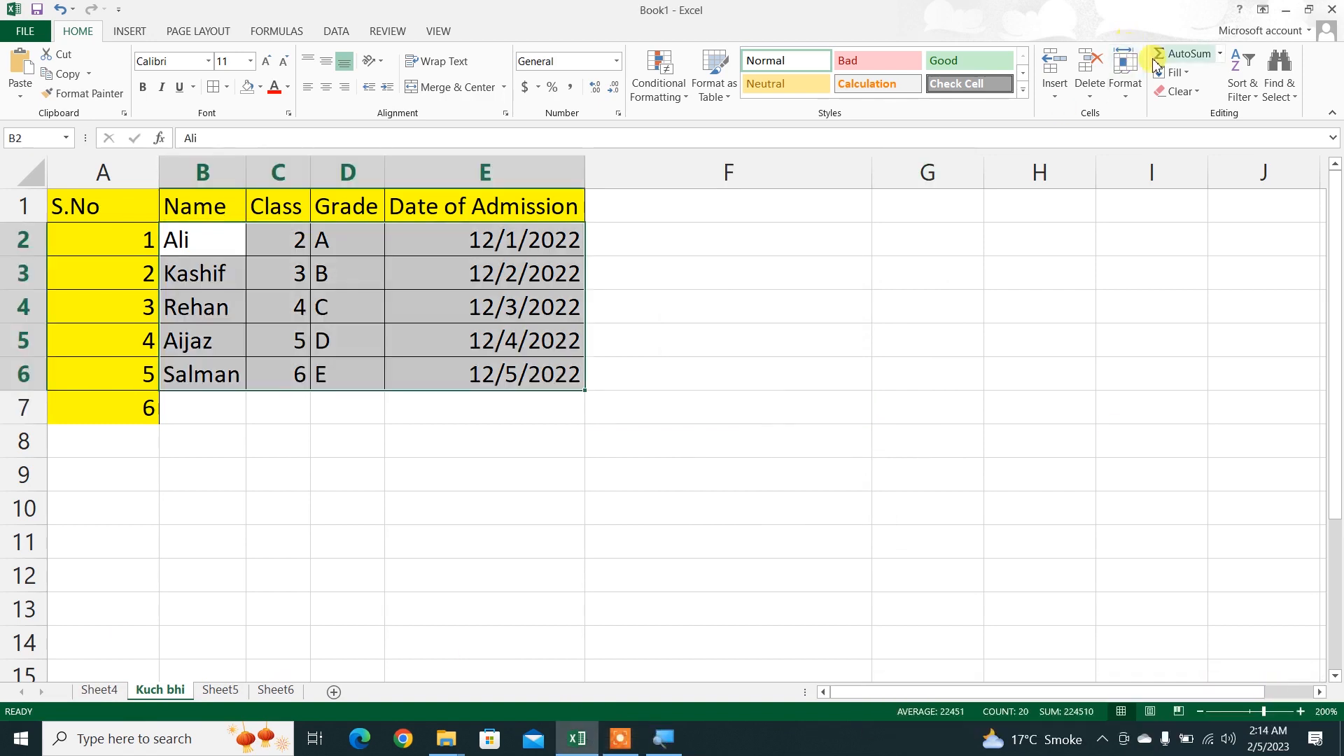
pyautogui.click(1125, 73)
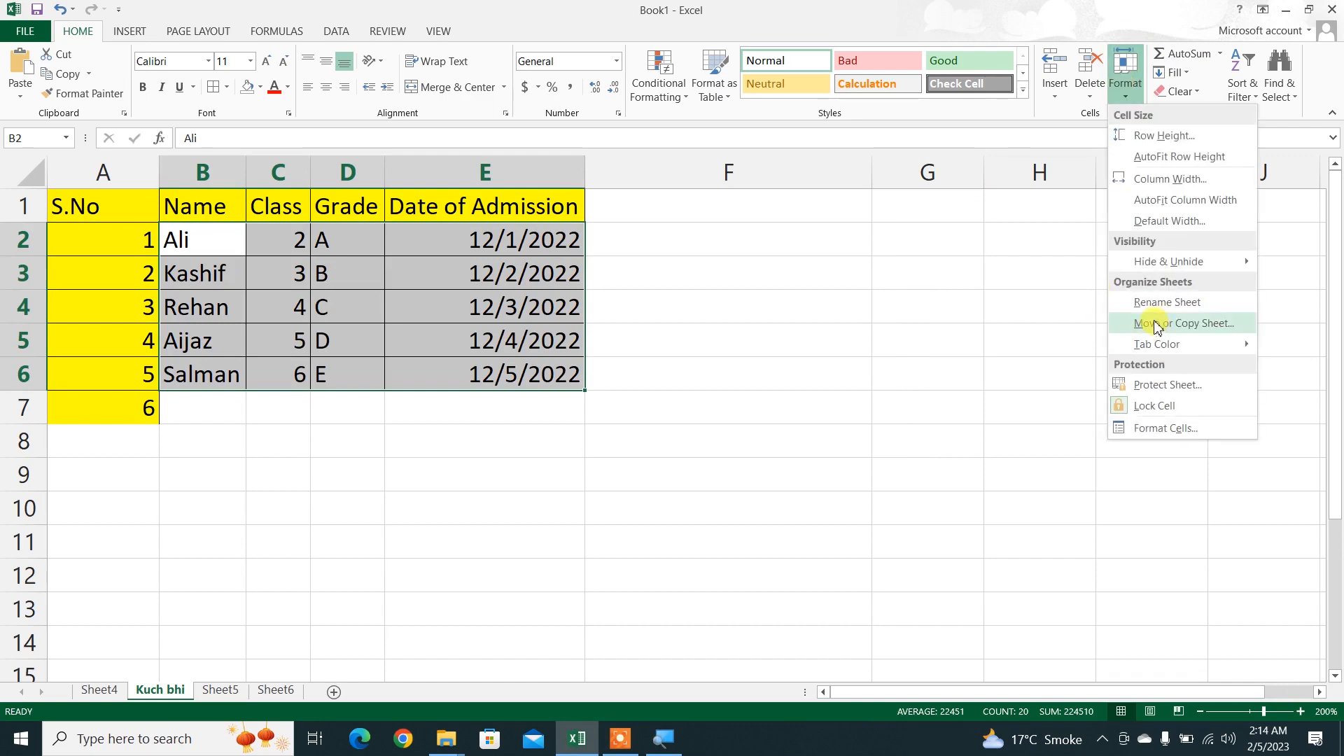
pyautogui.moveTo(1146, 352)
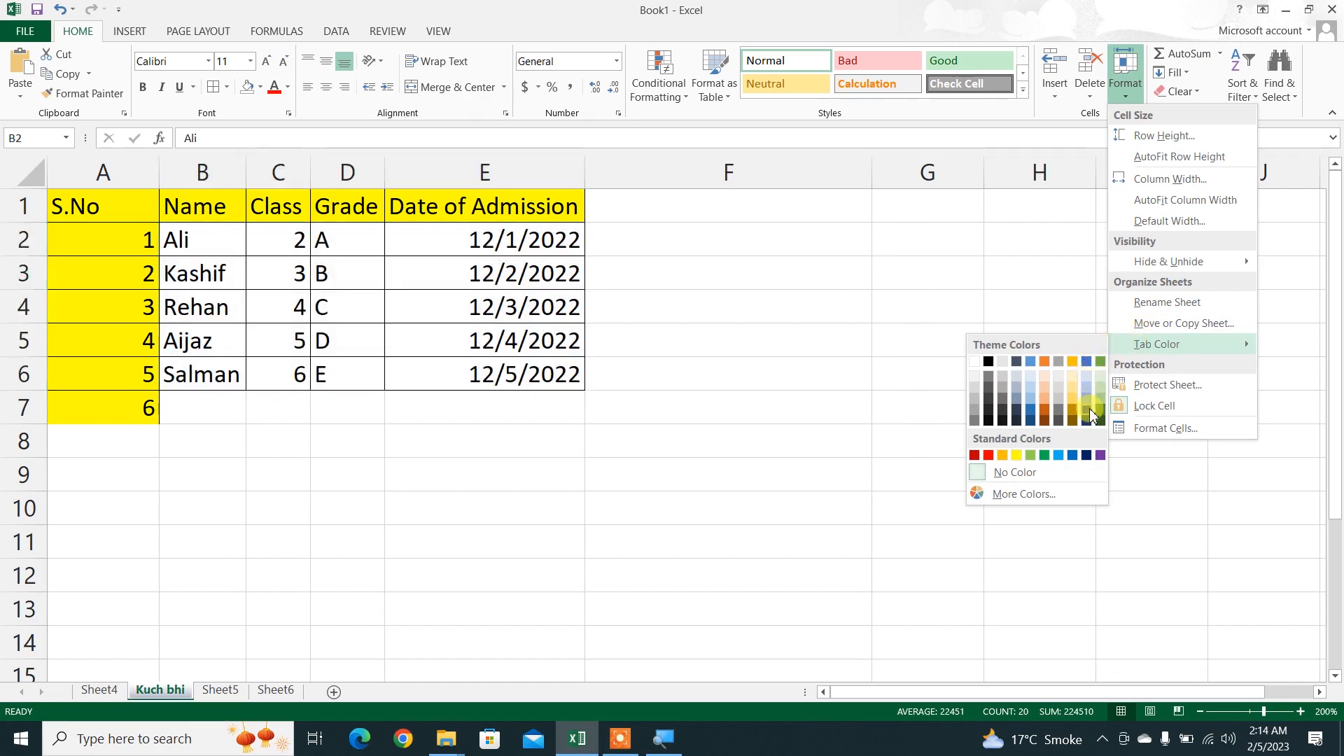
pyautogui.click(156, 690)
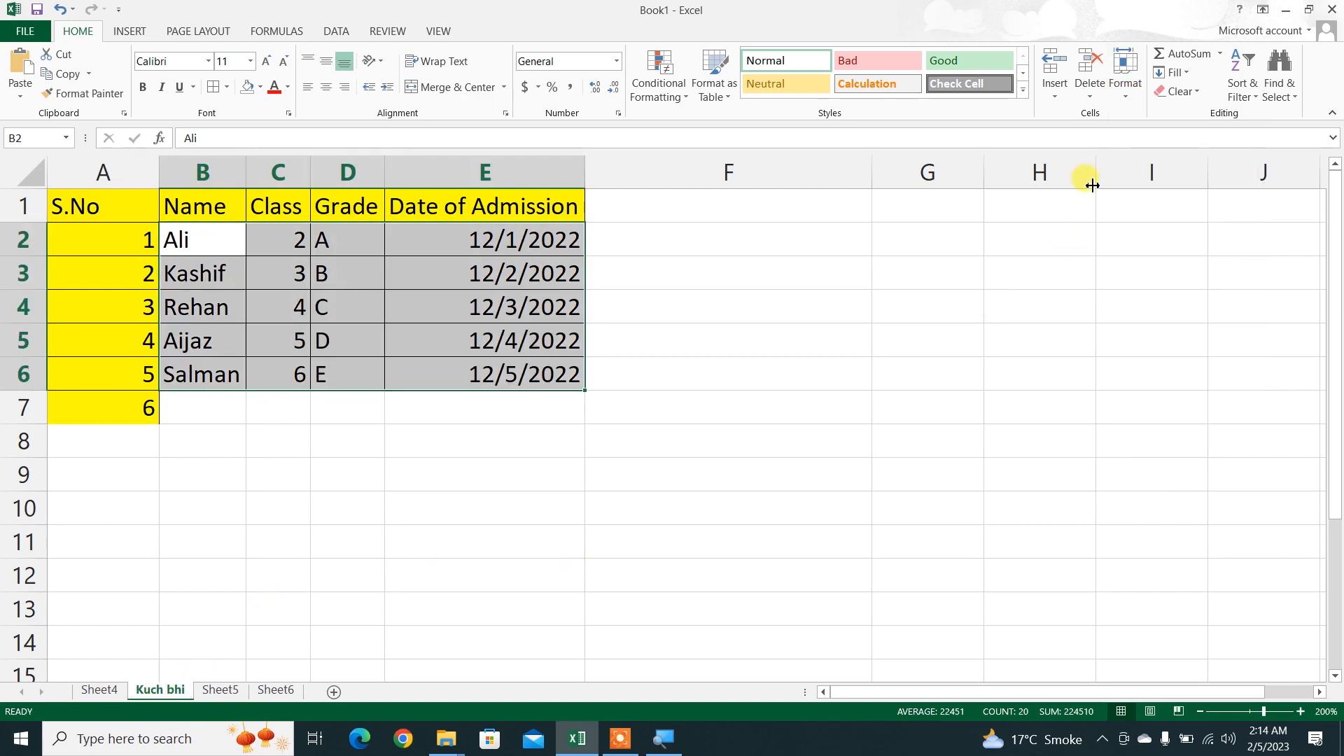
pyautogui.click(1123, 77)
pyautogui.moveTo(1143, 343)
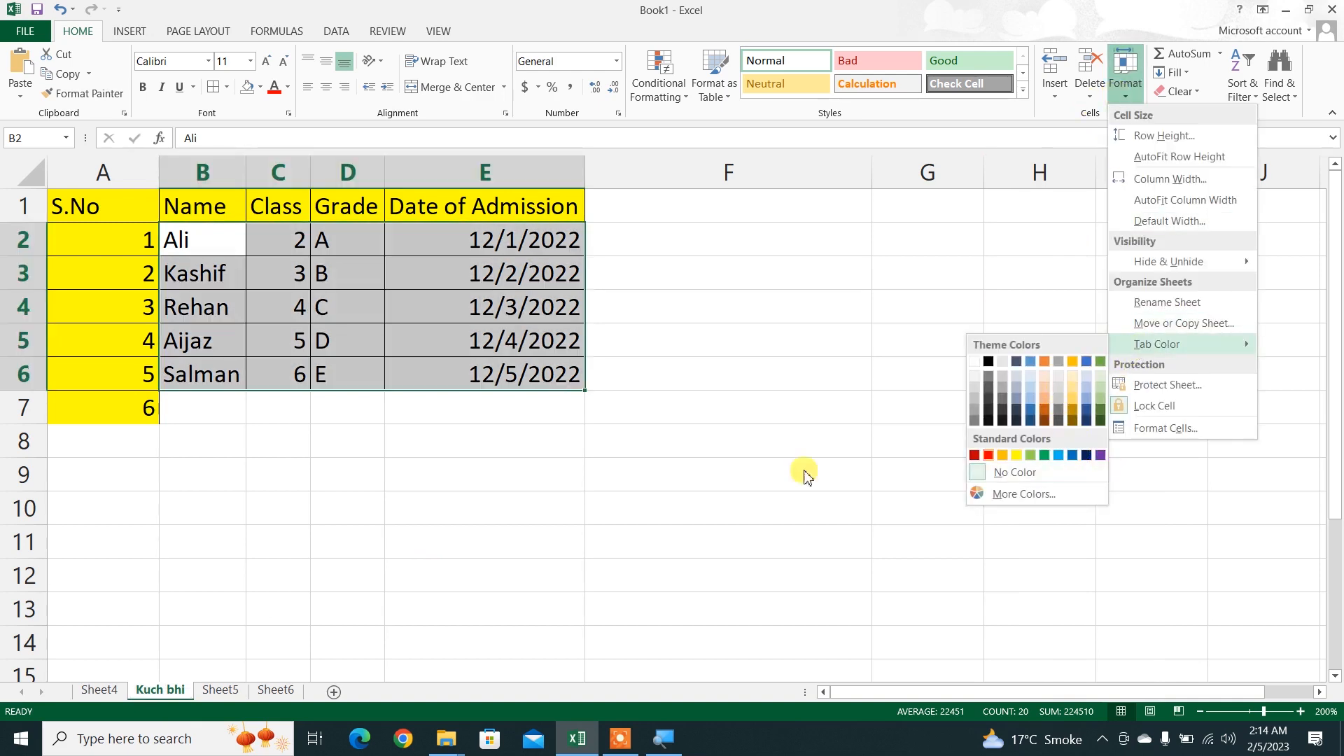
pyautogui.rightClick(164, 693)
pyautogui.moveTo(239, 614)
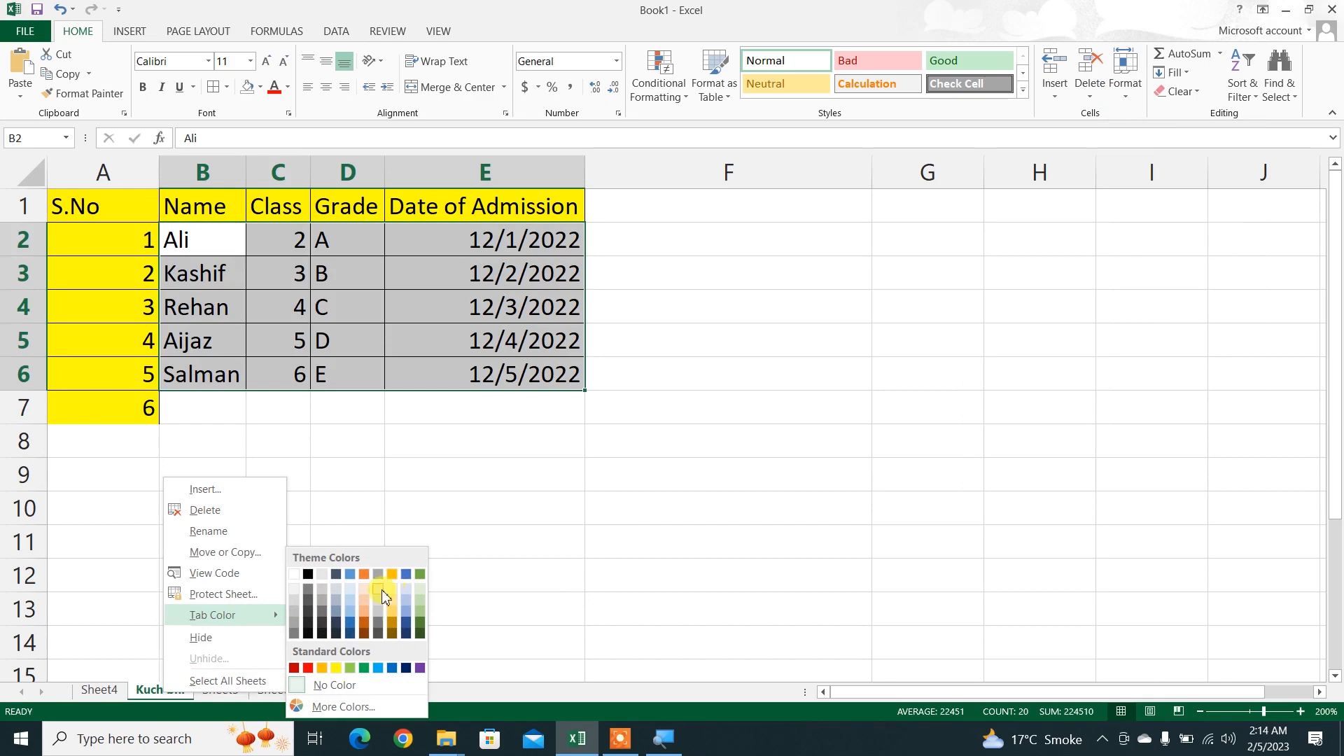
pyautogui.click(547, 577)
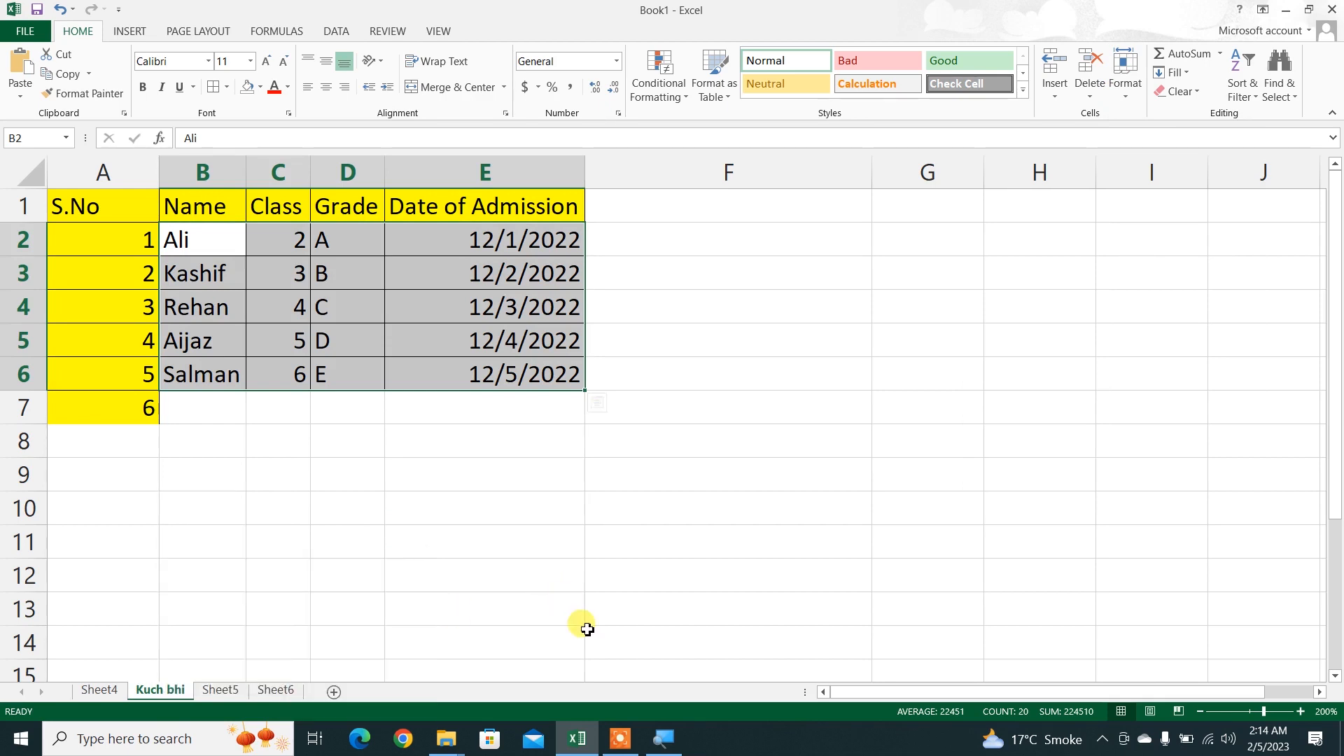
pyautogui.click(620, 741)
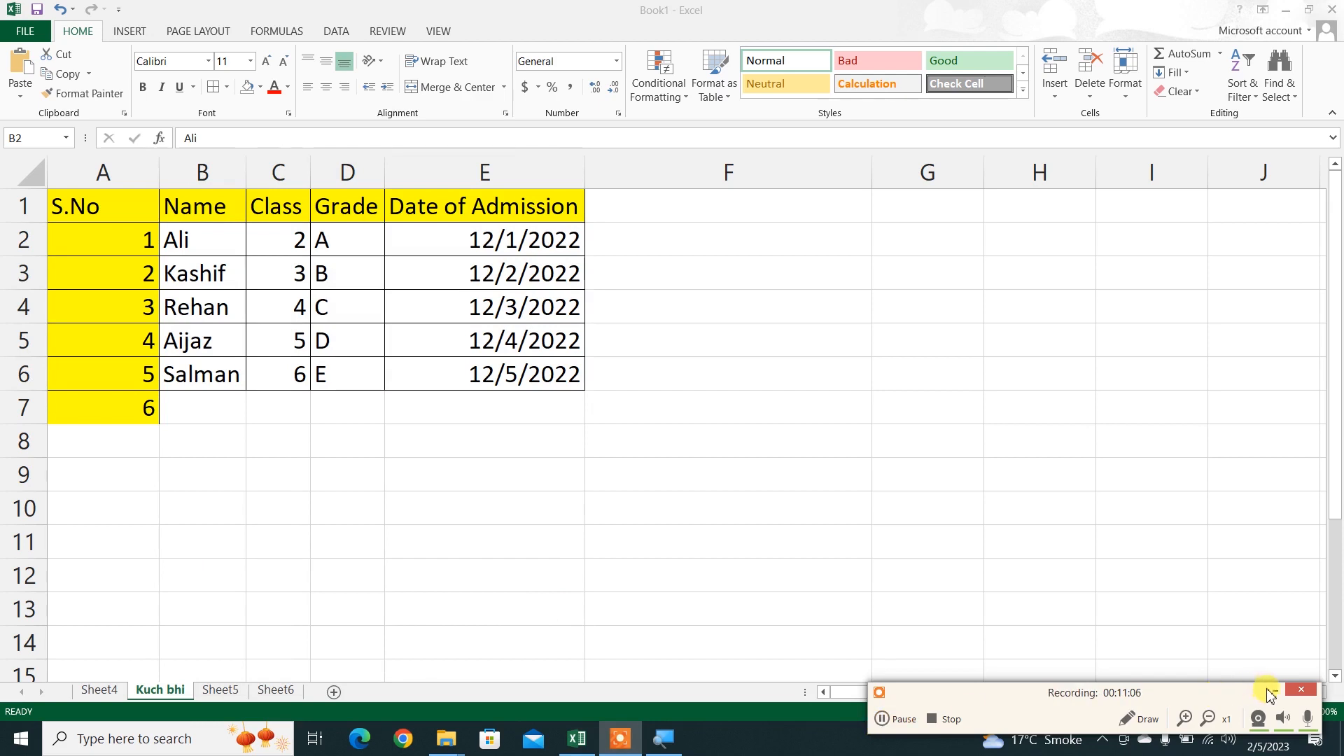
pyautogui.click(1273, 691)
# Step: Protect the Kuch bhi sheet with a password, keeping the default user permissions, and re-enter the password as confirmation
pyautogui.click(1125, 77)
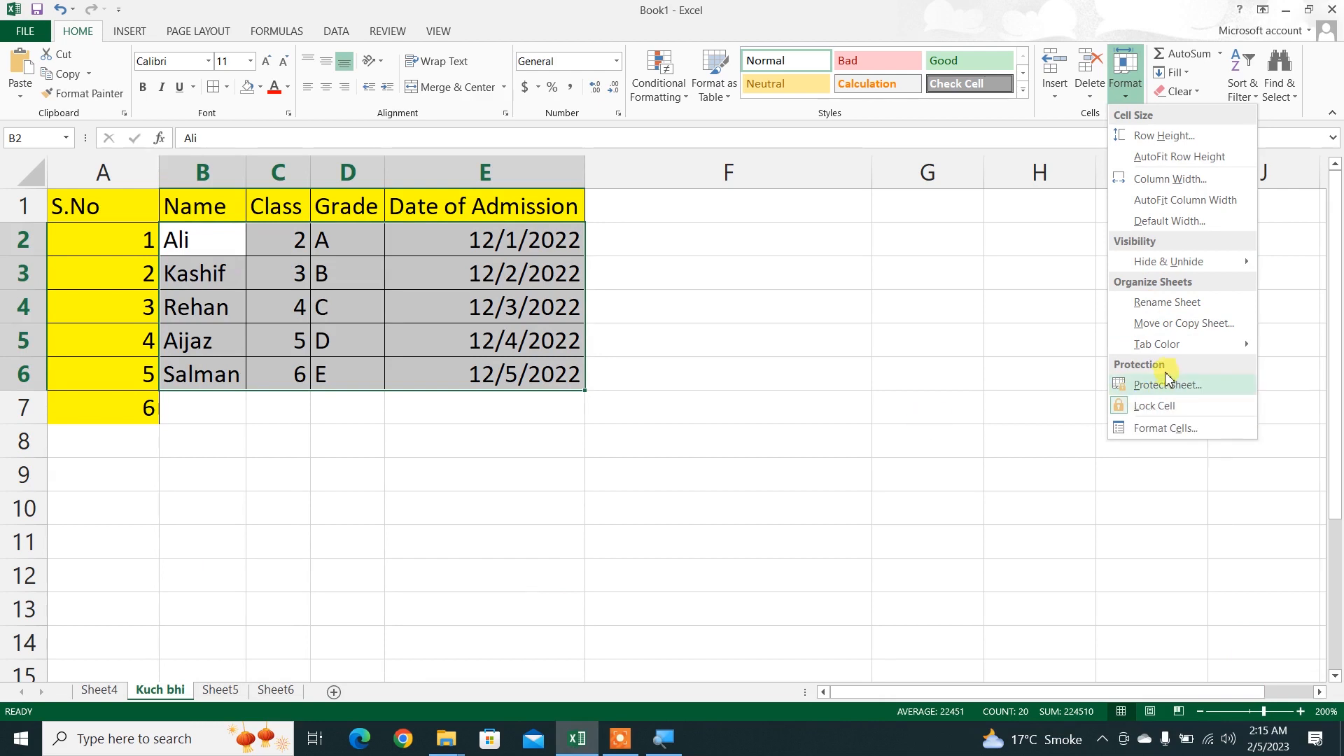
pyautogui.rightClick(150, 675)
pyautogui.rightClick(151, 690)
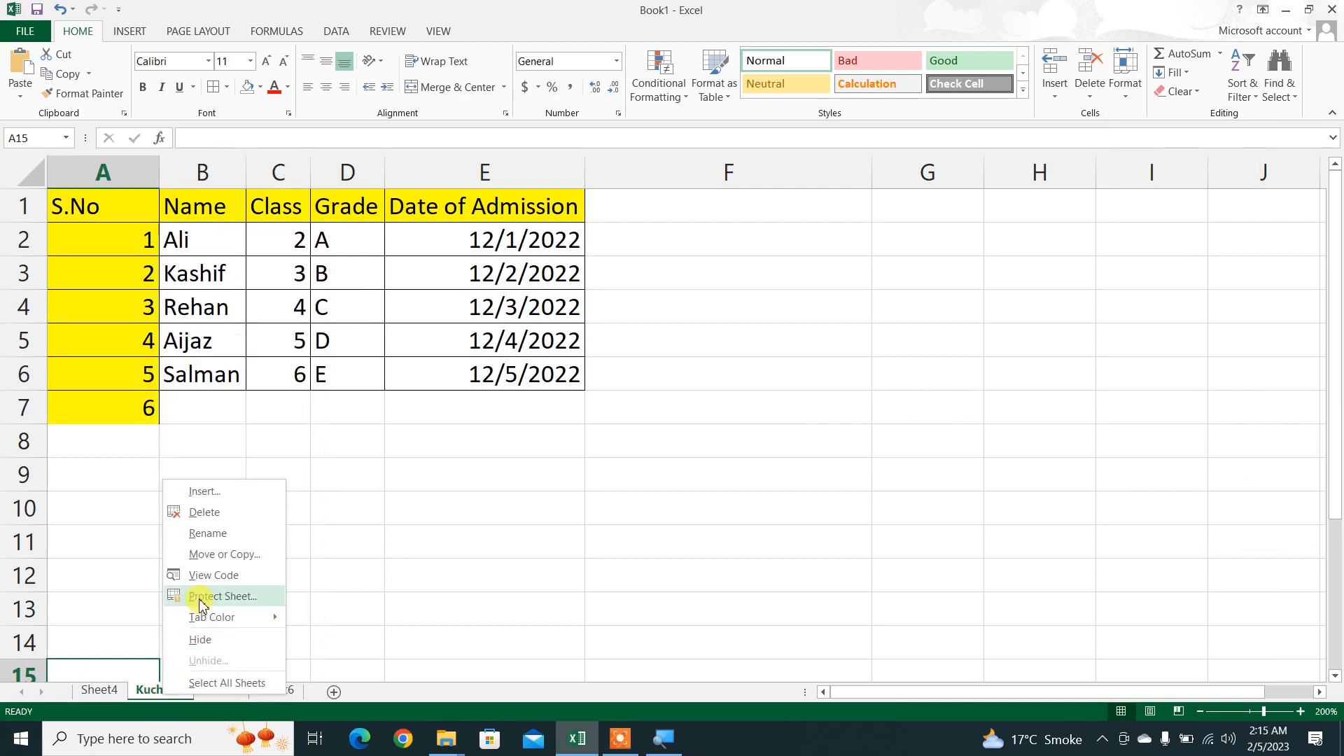
pyautogui.click(203, 596)
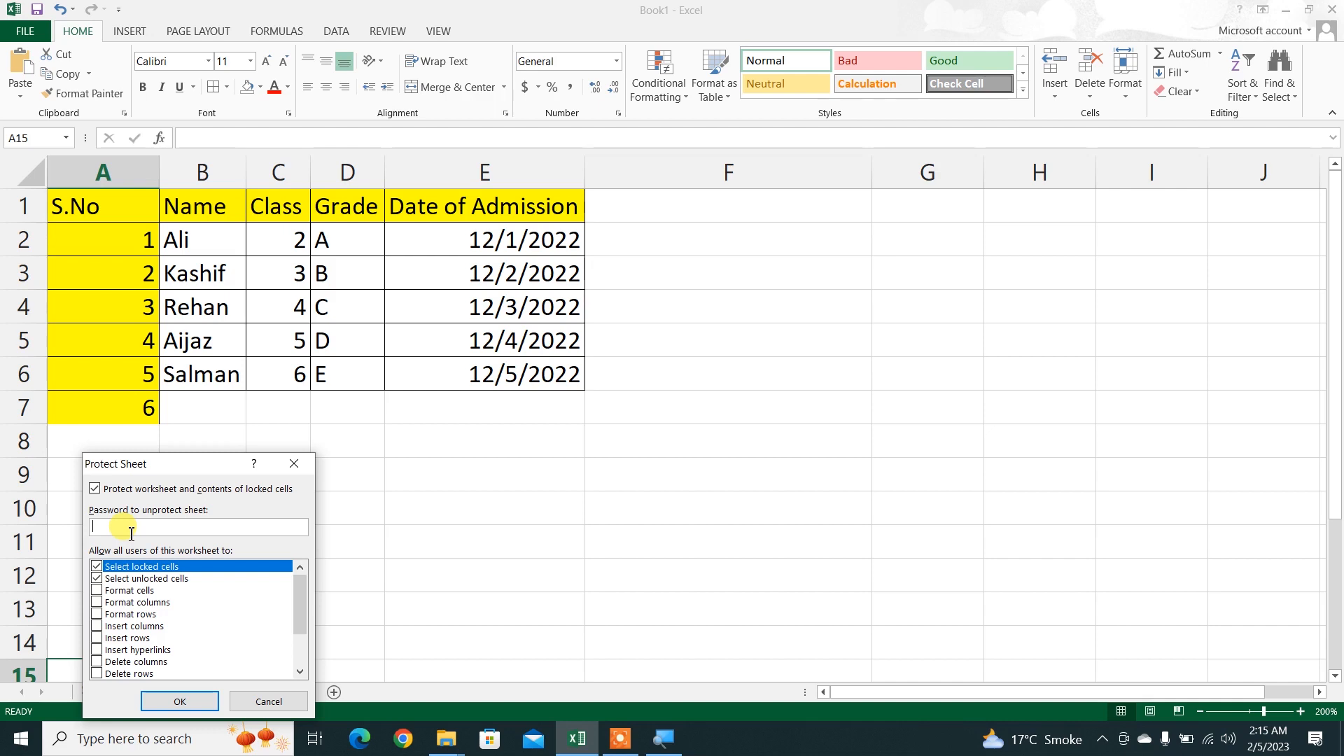
pyautogui.press('Return')
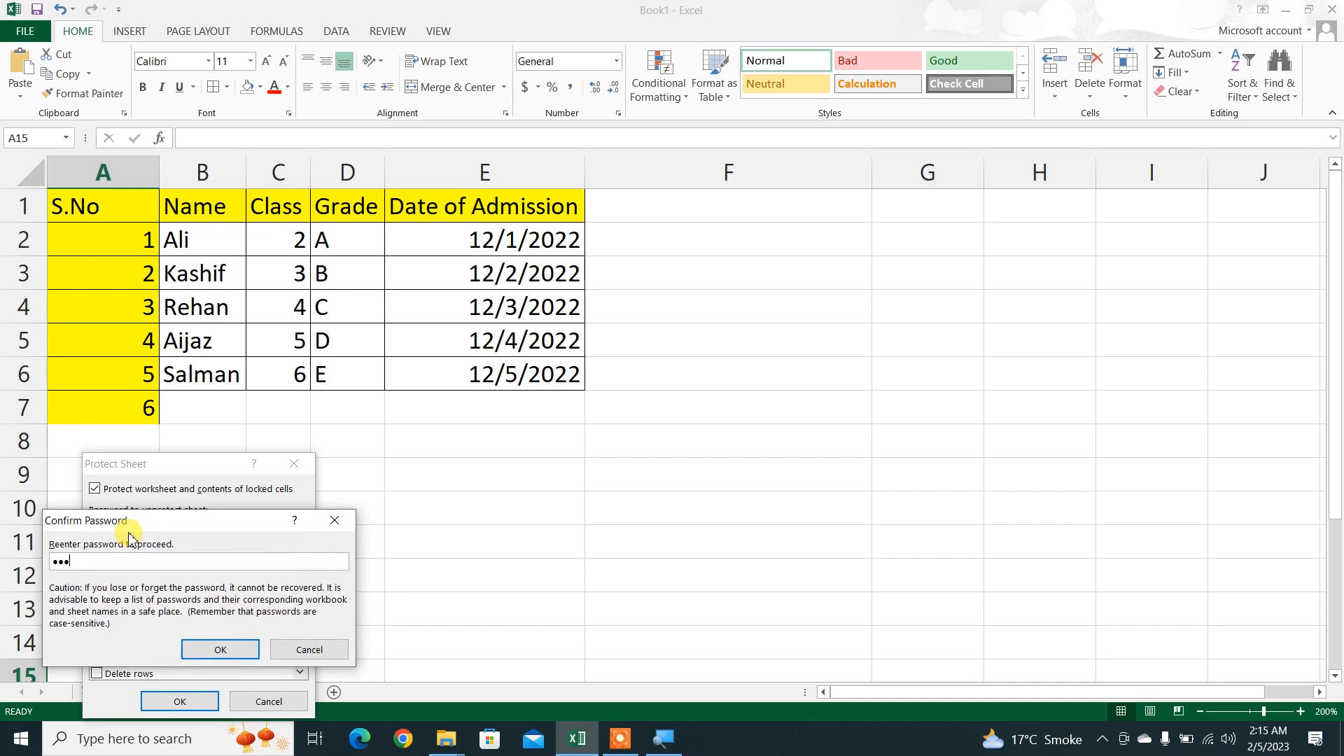
pyautogui.press('Return')
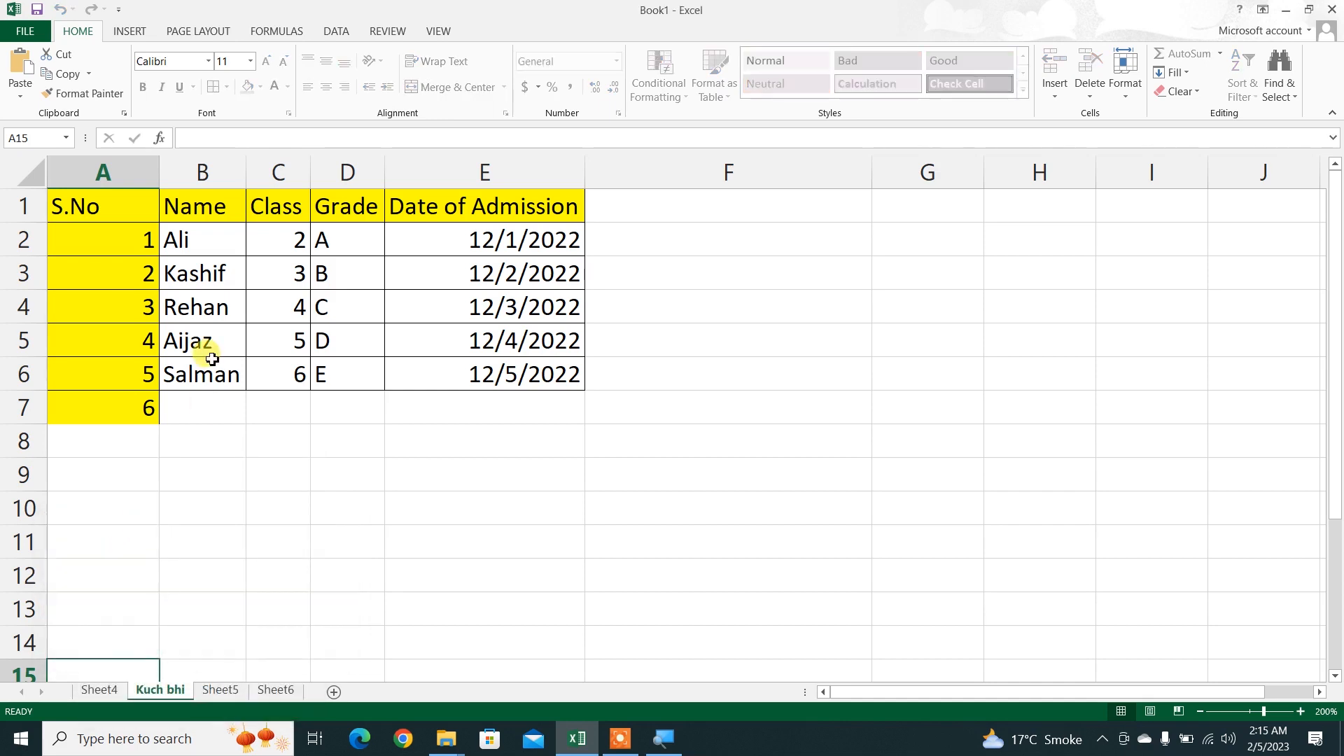
# Step: Try to edit the name in B5 and the empty cell E9 on the protected sheet
pyautogui.doubleClick(204, 339)
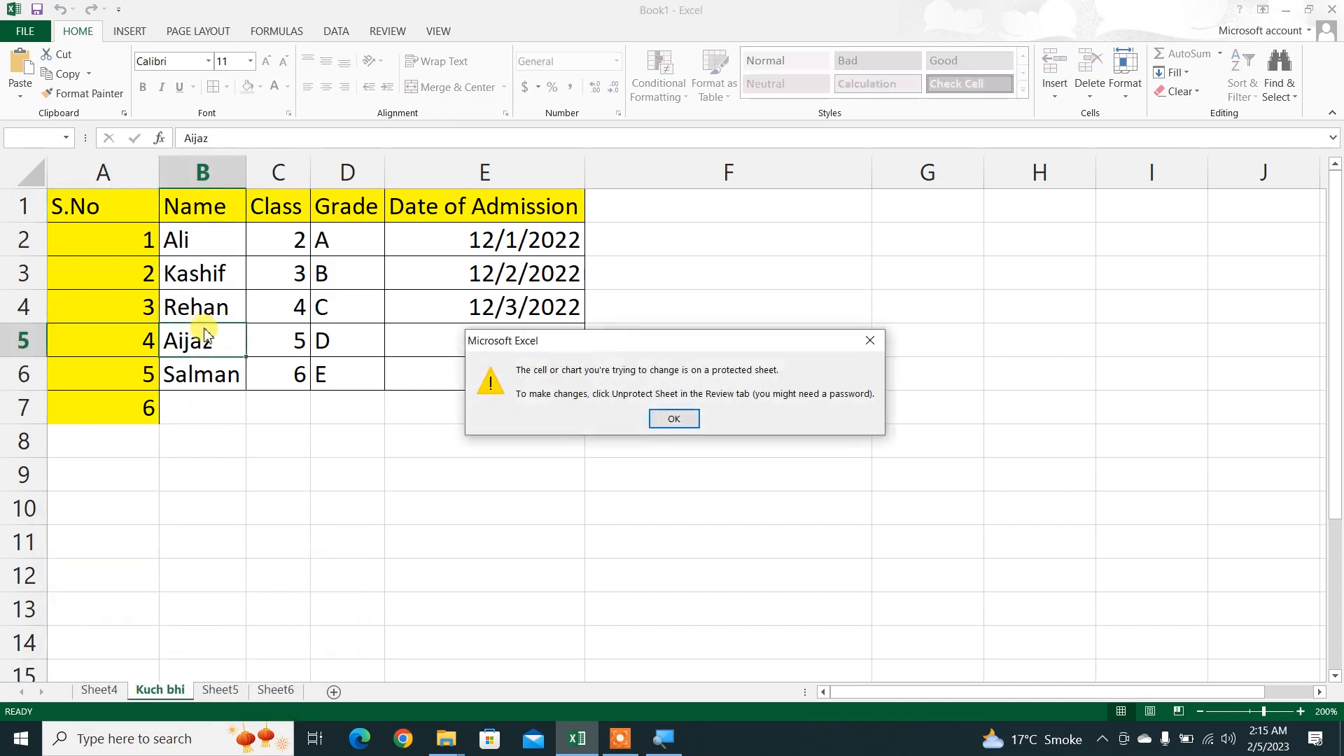
pyautogui.click(651, 420)
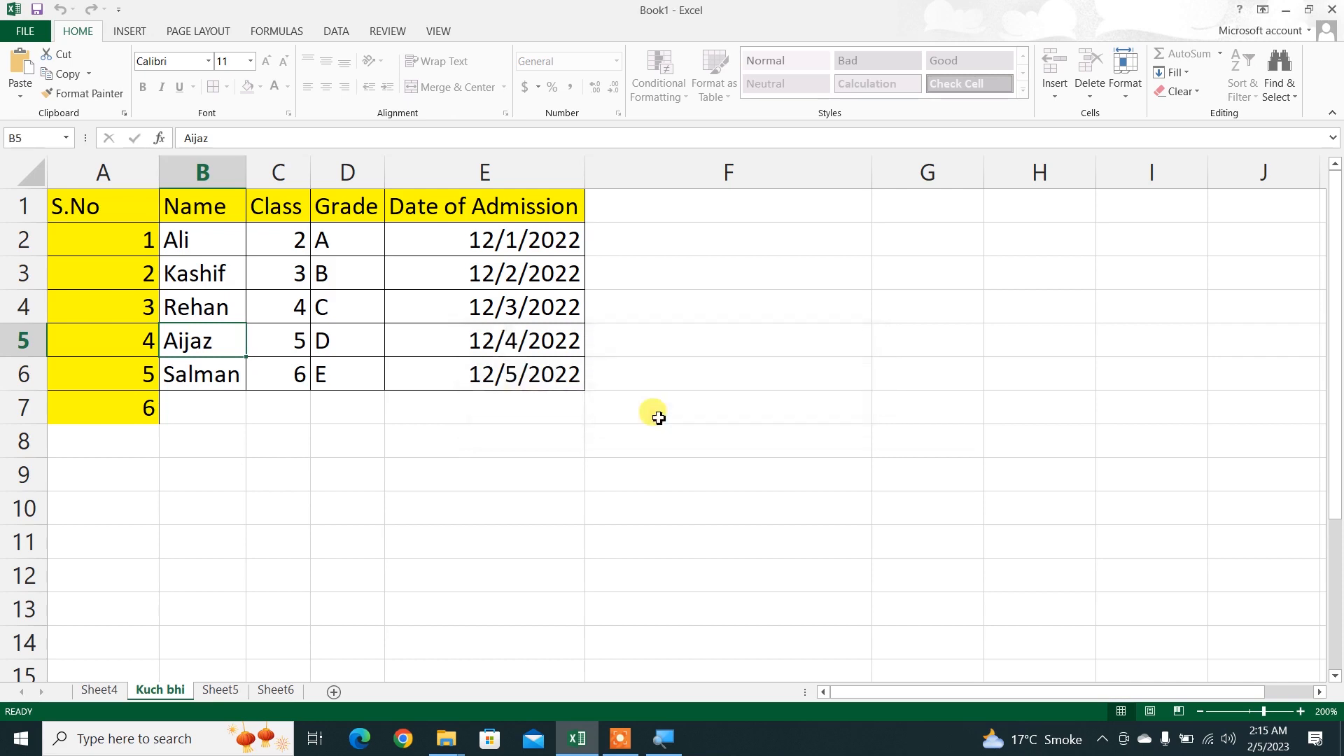
pyautogui.doubleClick(658, 418)
pyautogui.click(665, 417)
pyautogui.click(557, 484)
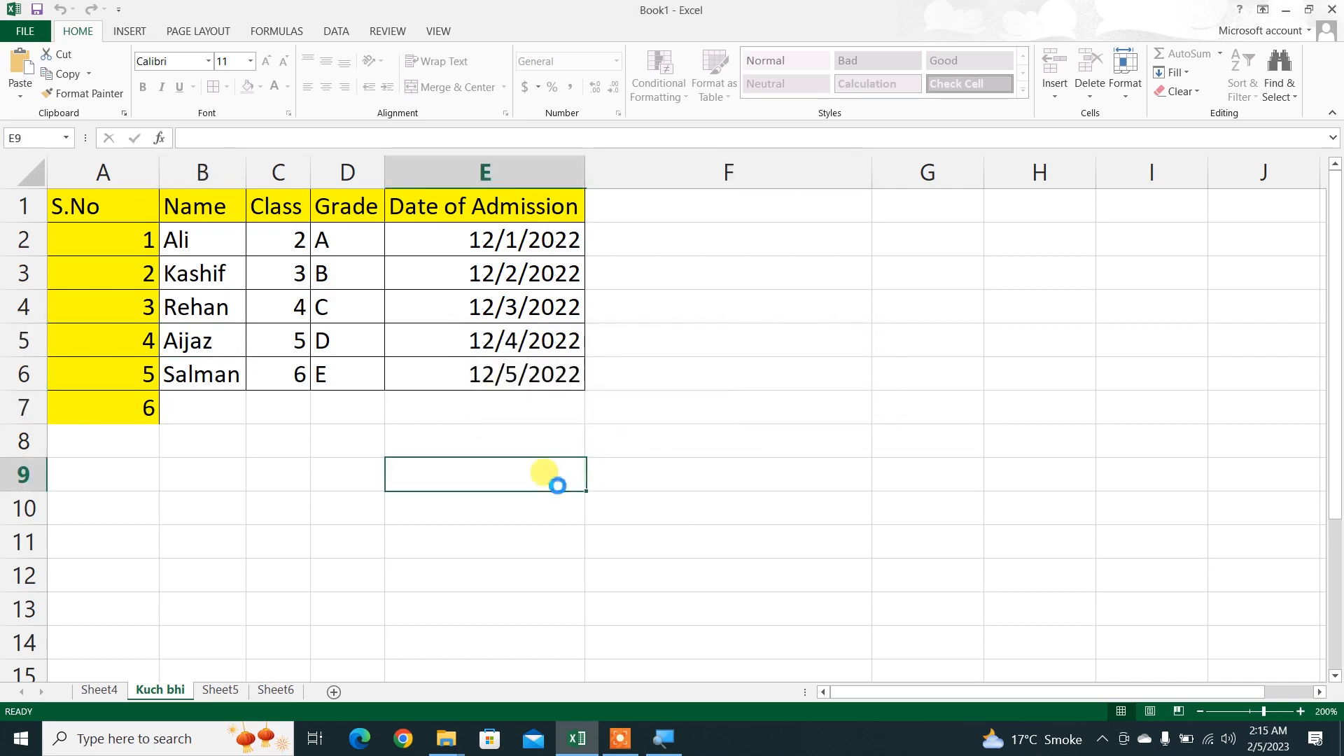
pyautogui.click(557, 484)
pyautogui.click(671, 418)
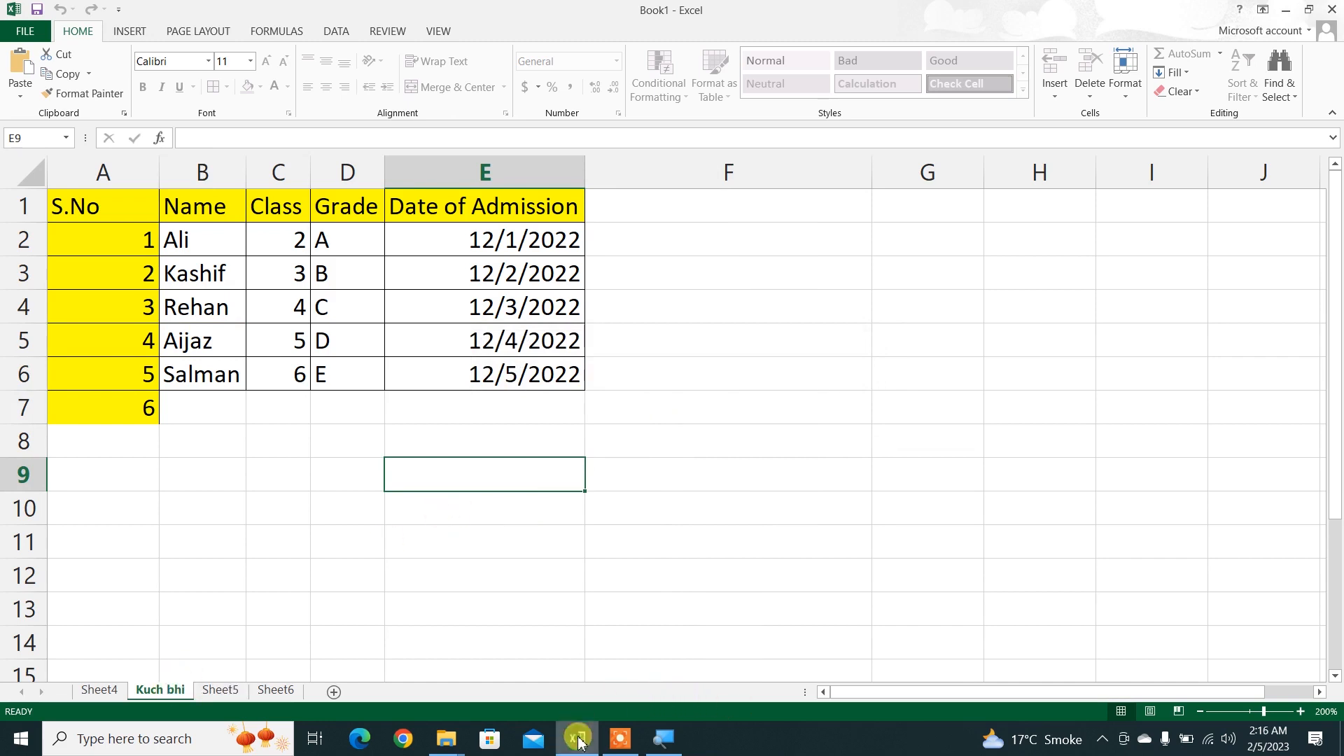
pyautogui.click(620, 738)
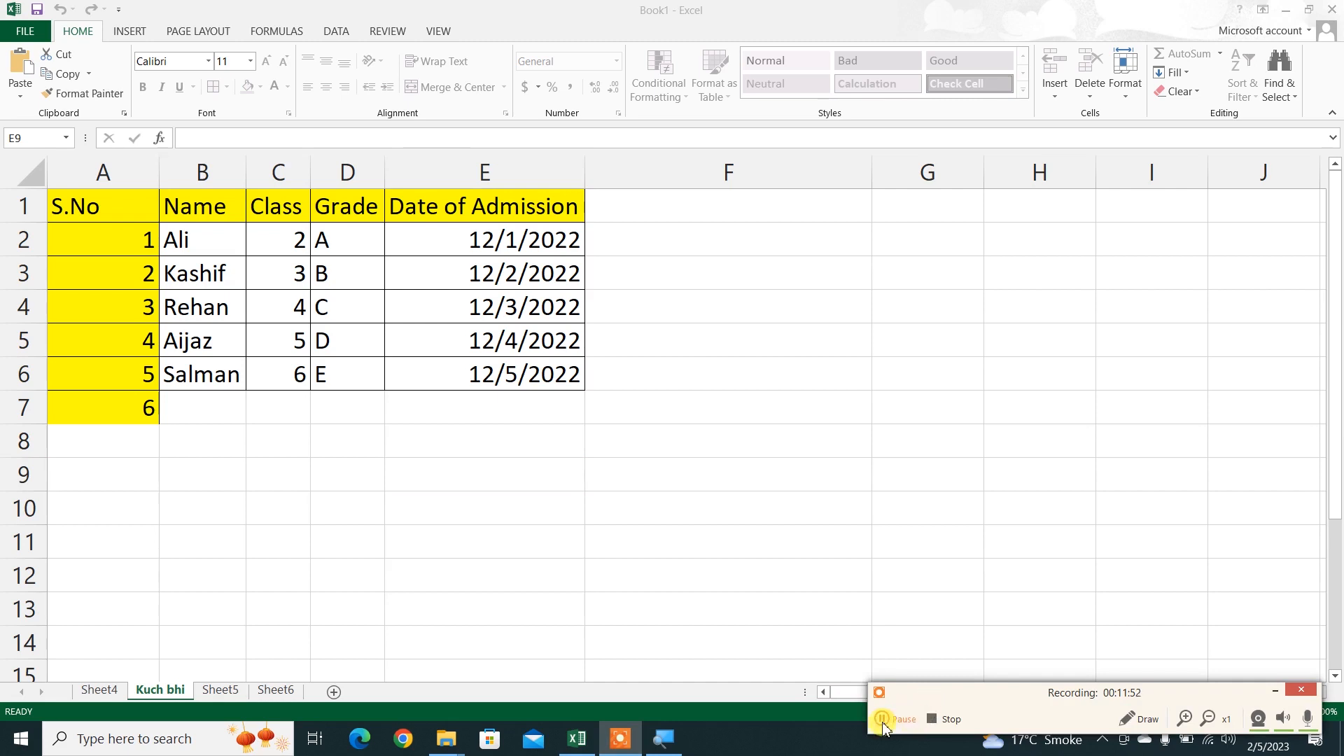
pyautogui.click(1278, 697)
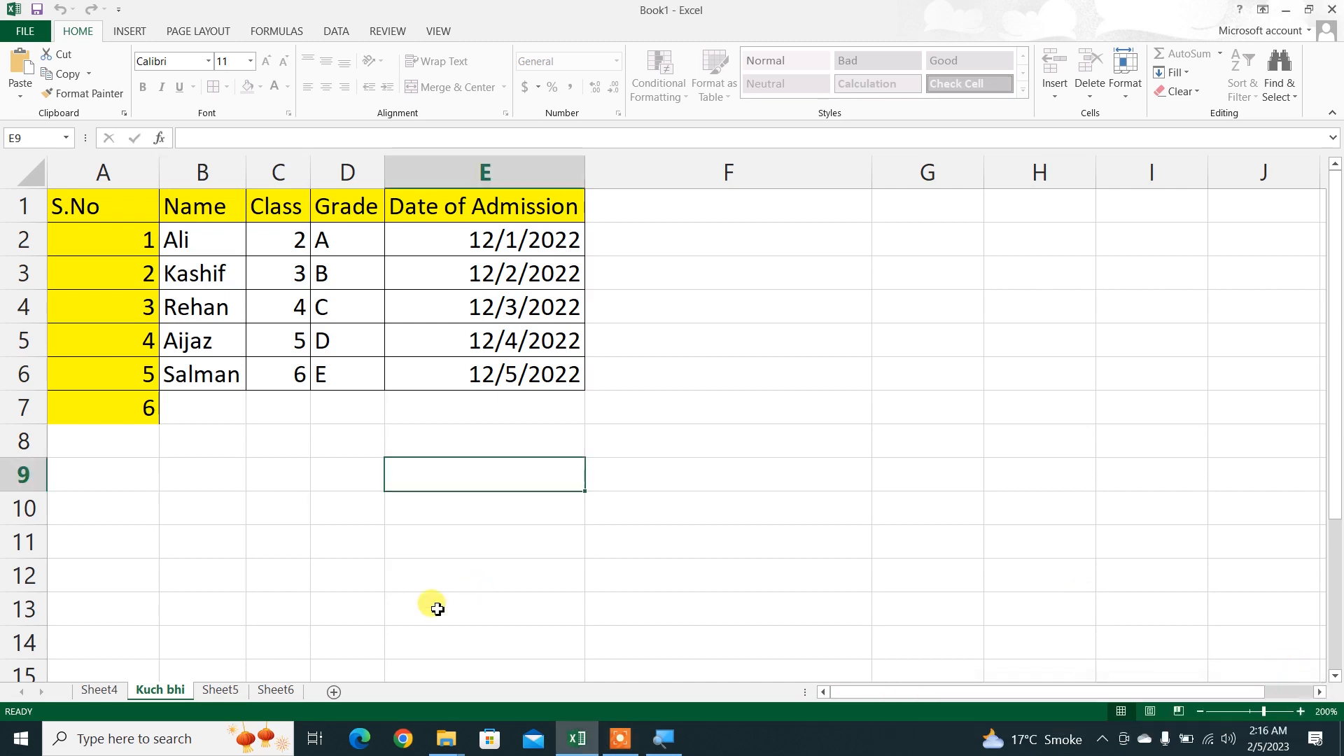
# Step: Unprotect the Kuch bhi sheet by entering its sheet password
pyautogui.click(224, 253)
pyautogui.moveTo(225, 253); pyautogui.dragTo(516, 375)
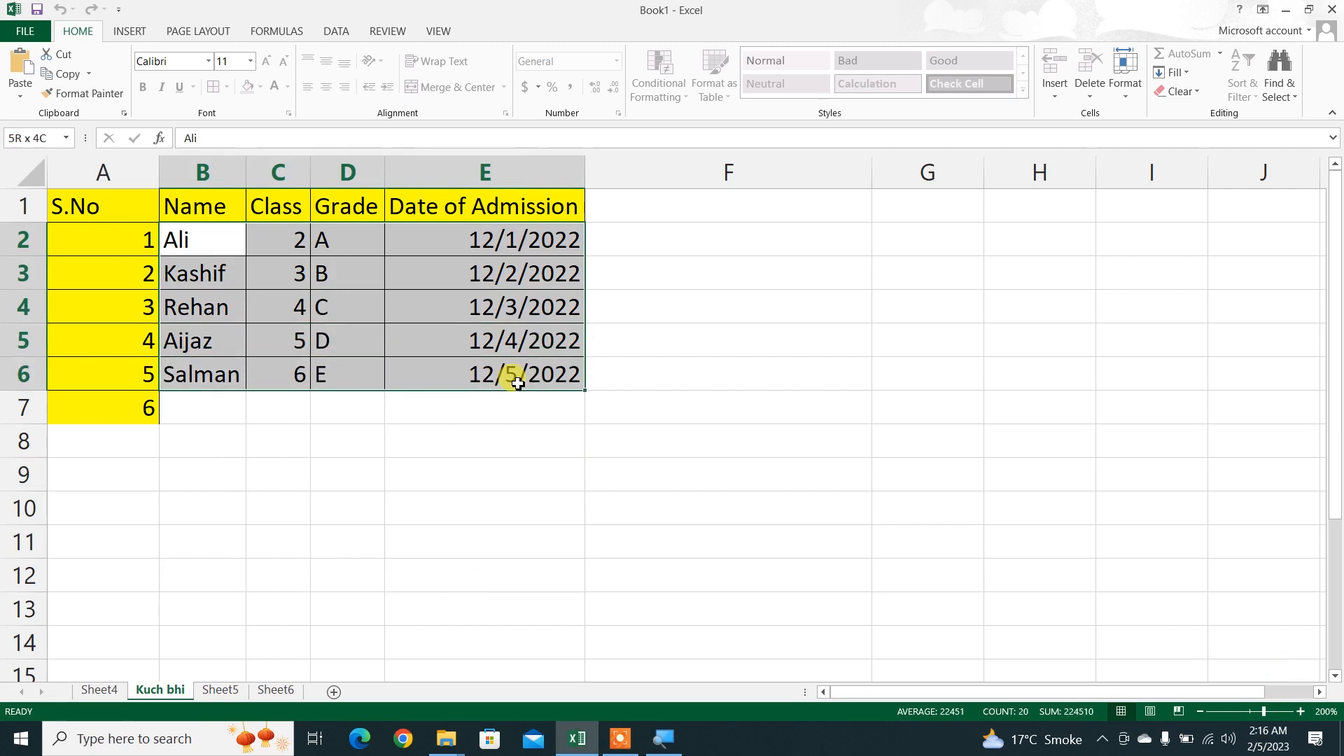
pyautogui.rightClick(156, 689)
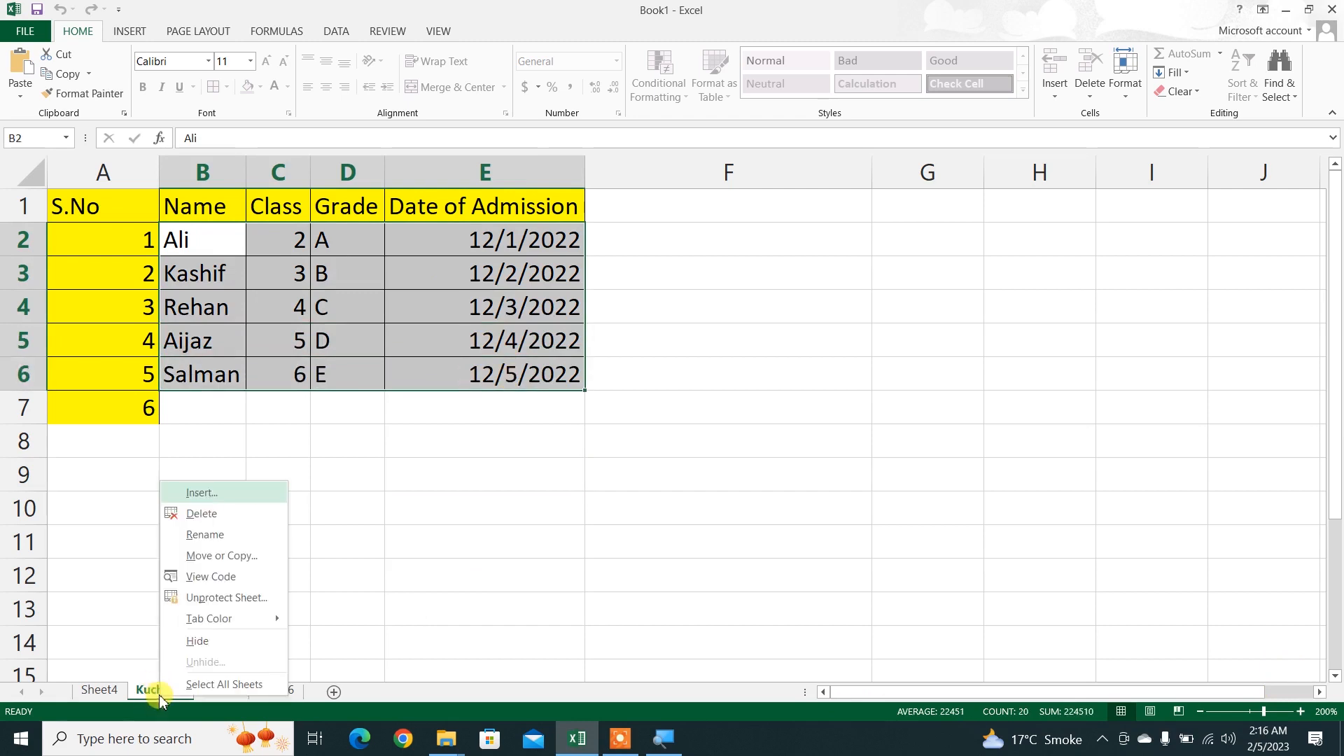
pyautogui.click(210, 598)
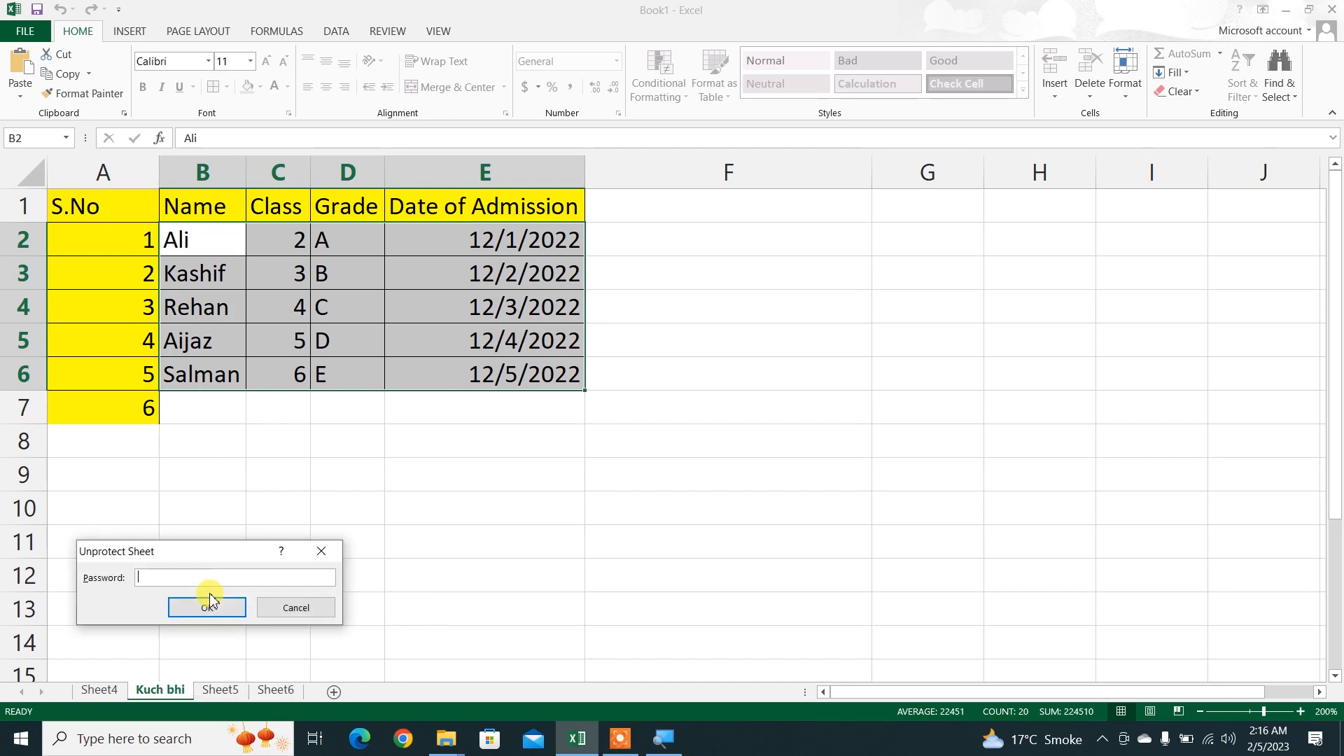
pyautogui.click(207, 607)
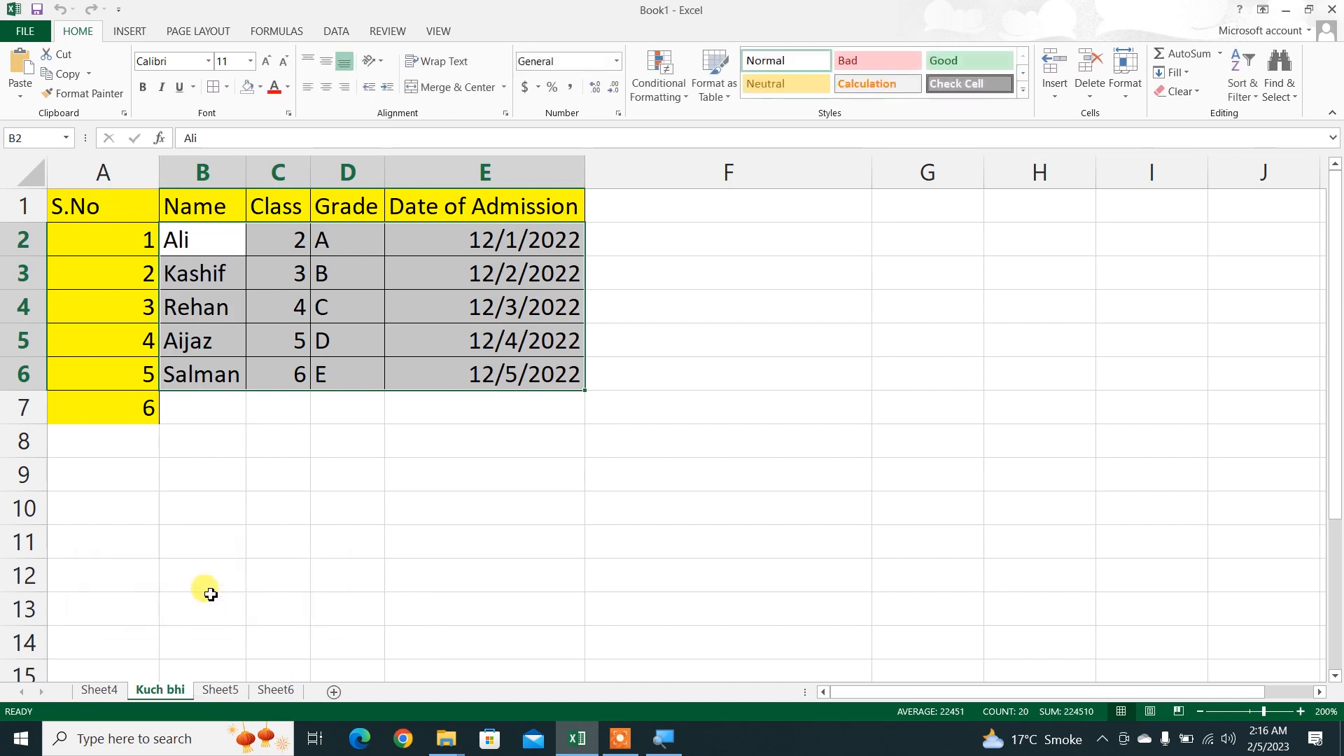
pyautogui.write('345')
pyautogui.press('Escape')
pyautogui.click(210, 594)
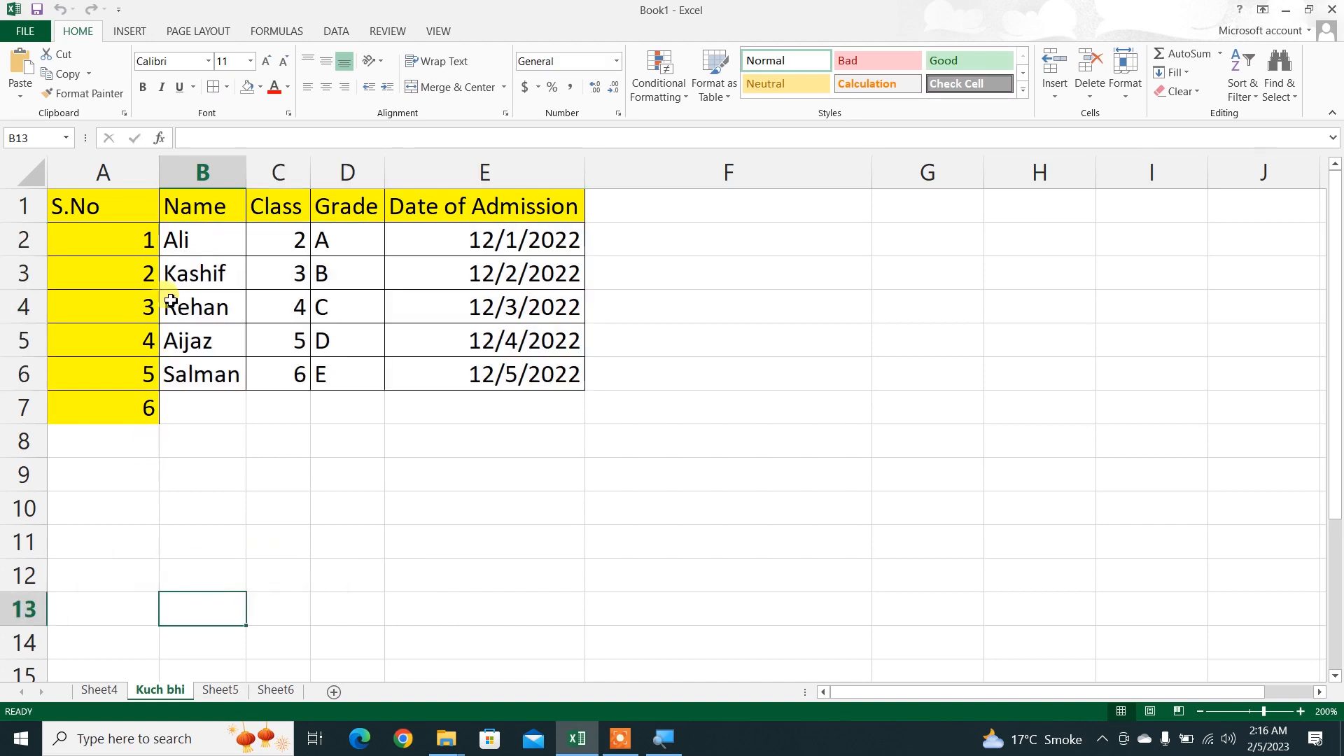
# Step: Turn off the Locked protection setting for the admission dates in E2:E6
pyautogui.moveTo(175, 246); pyautogui.dragTo(481, 383)
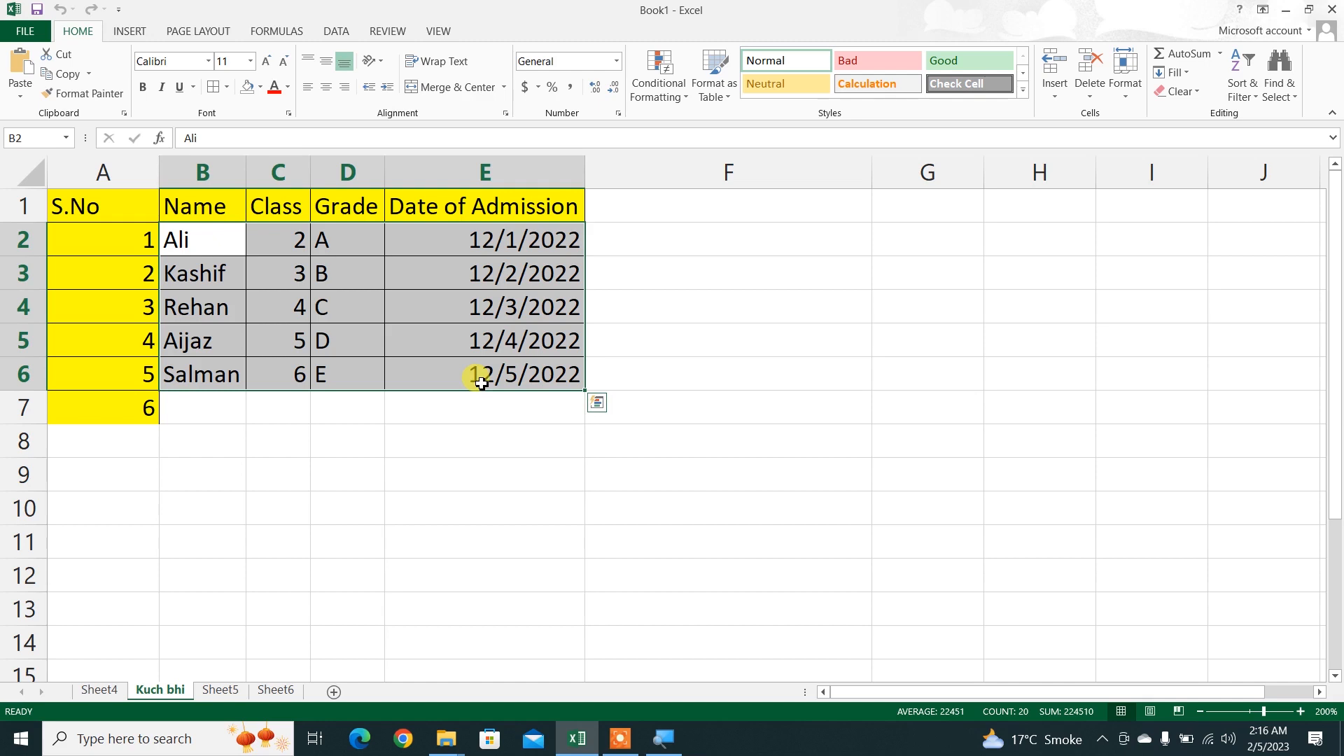
pyautogui.click(317, 341)
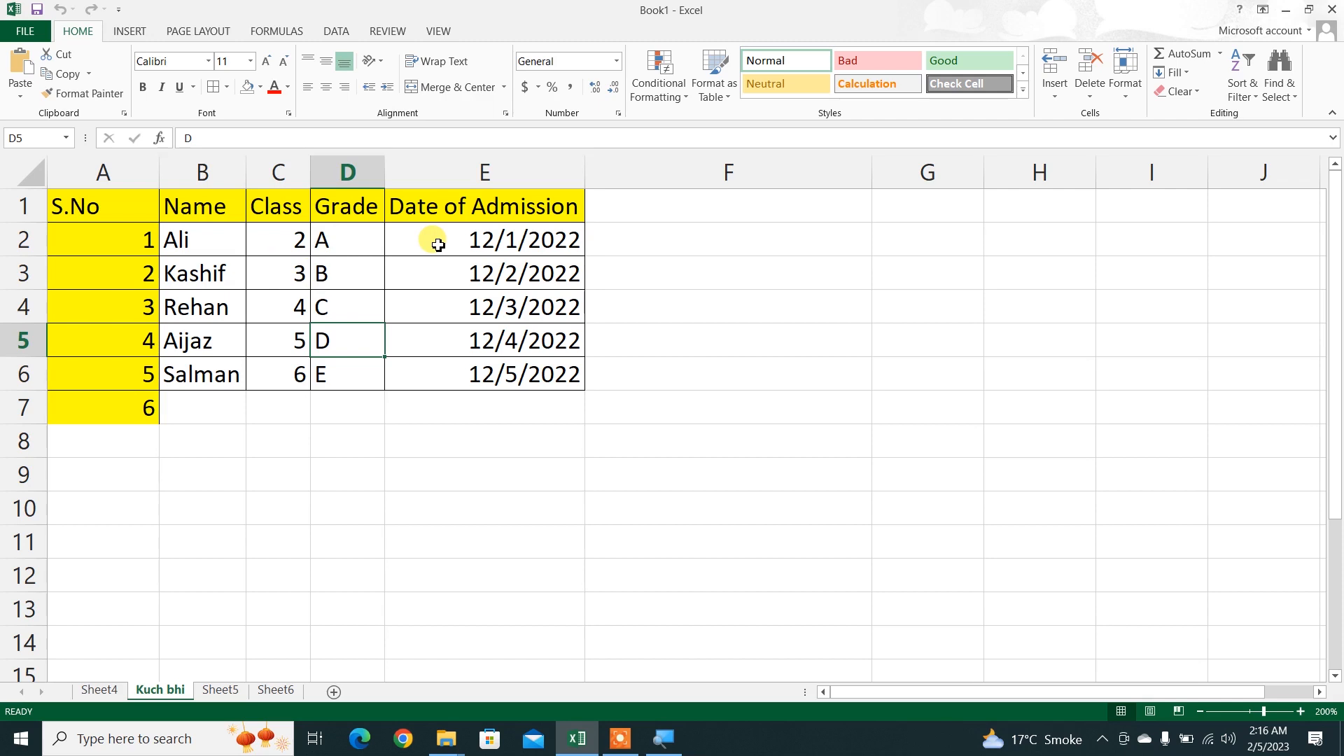
pyautogui.moveTo(437, 245); pyautogui.dragTo(468, 364)
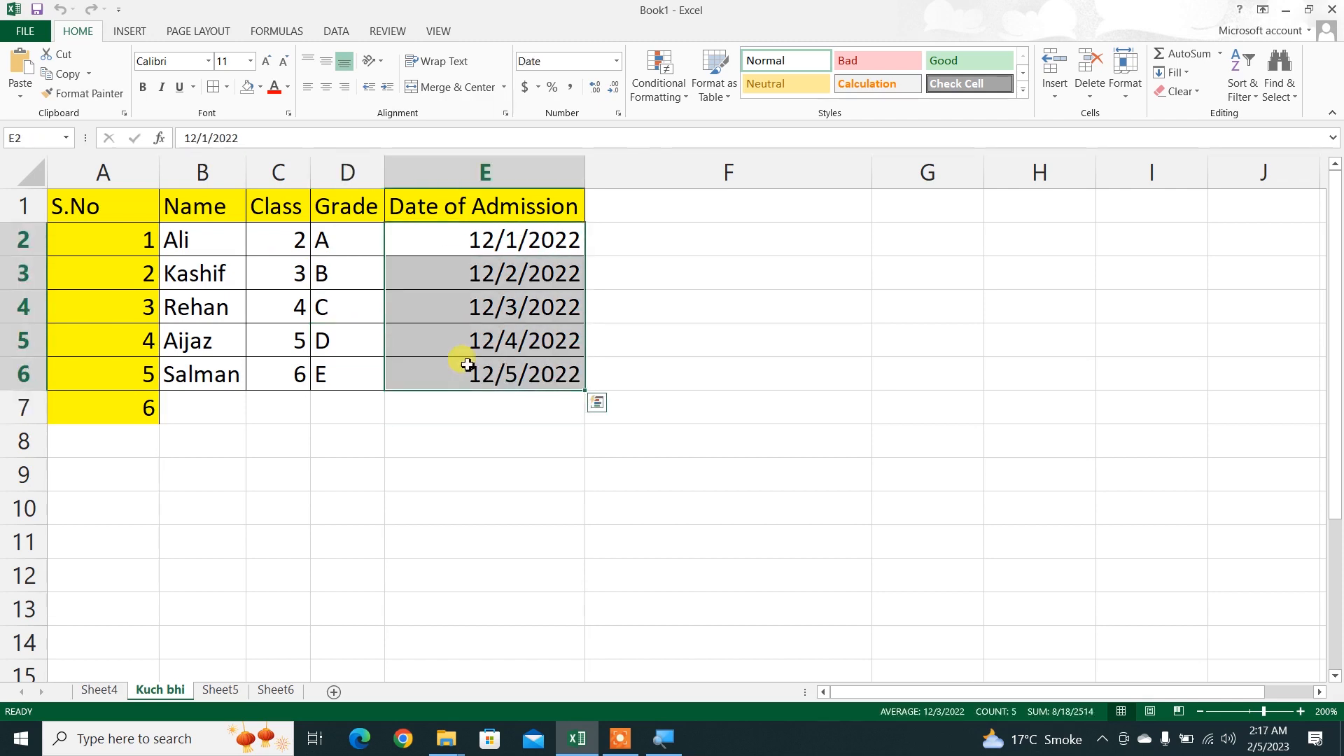
pyautogui.click(619, 114)
pyautogui.click(903, 242)
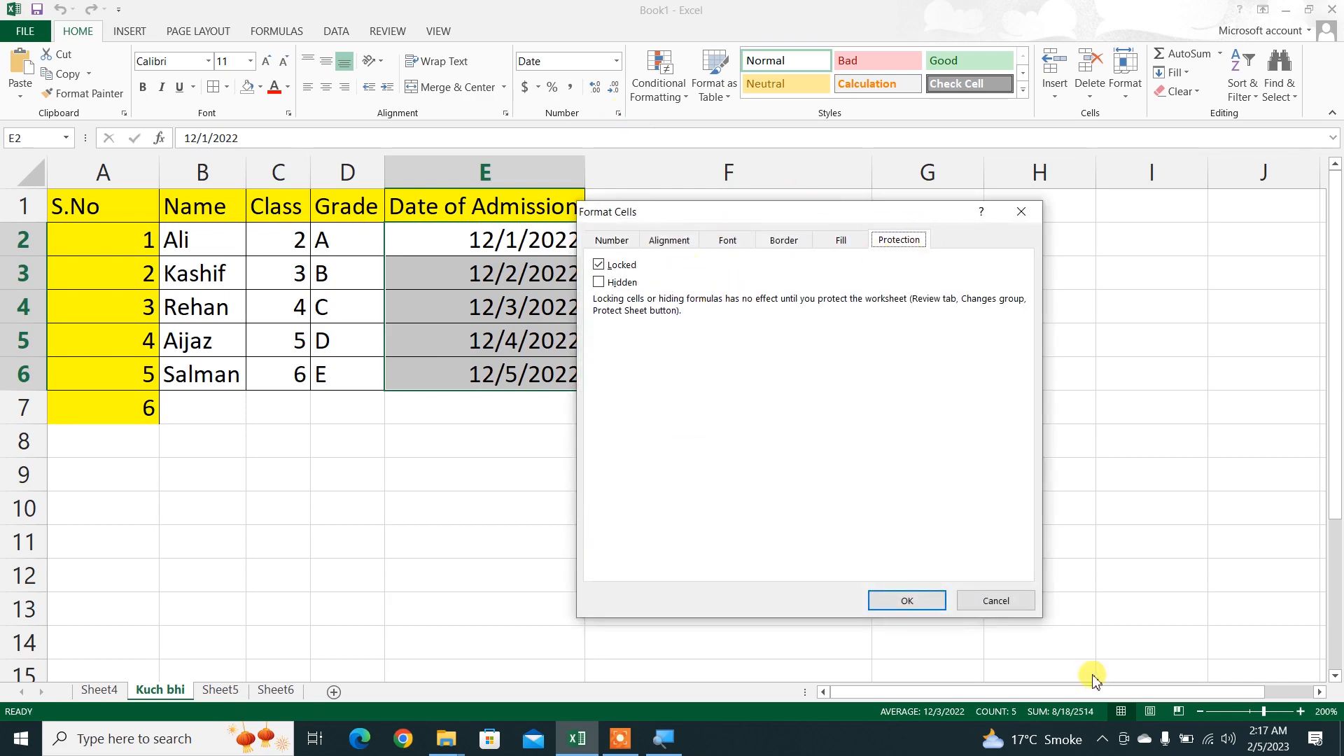
pyautogui.click(994, 601)
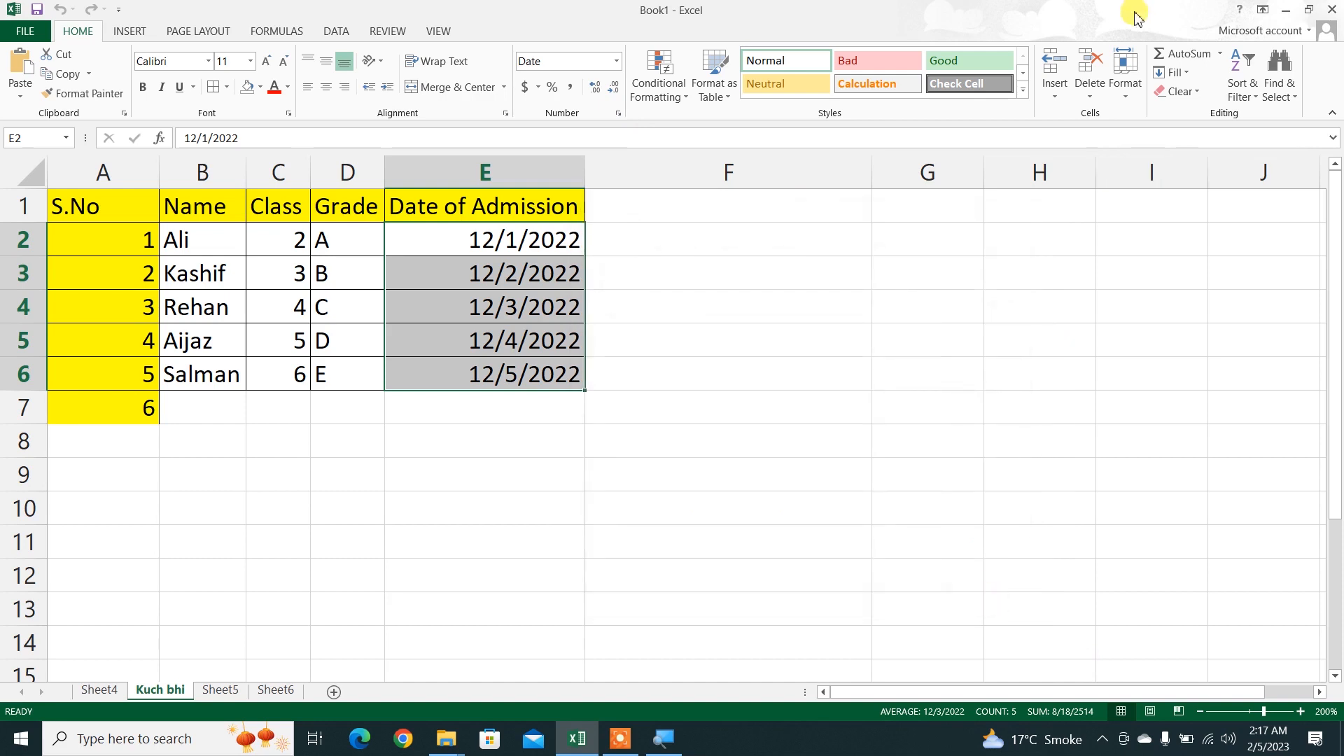
pyautogui.click(1124, 80)
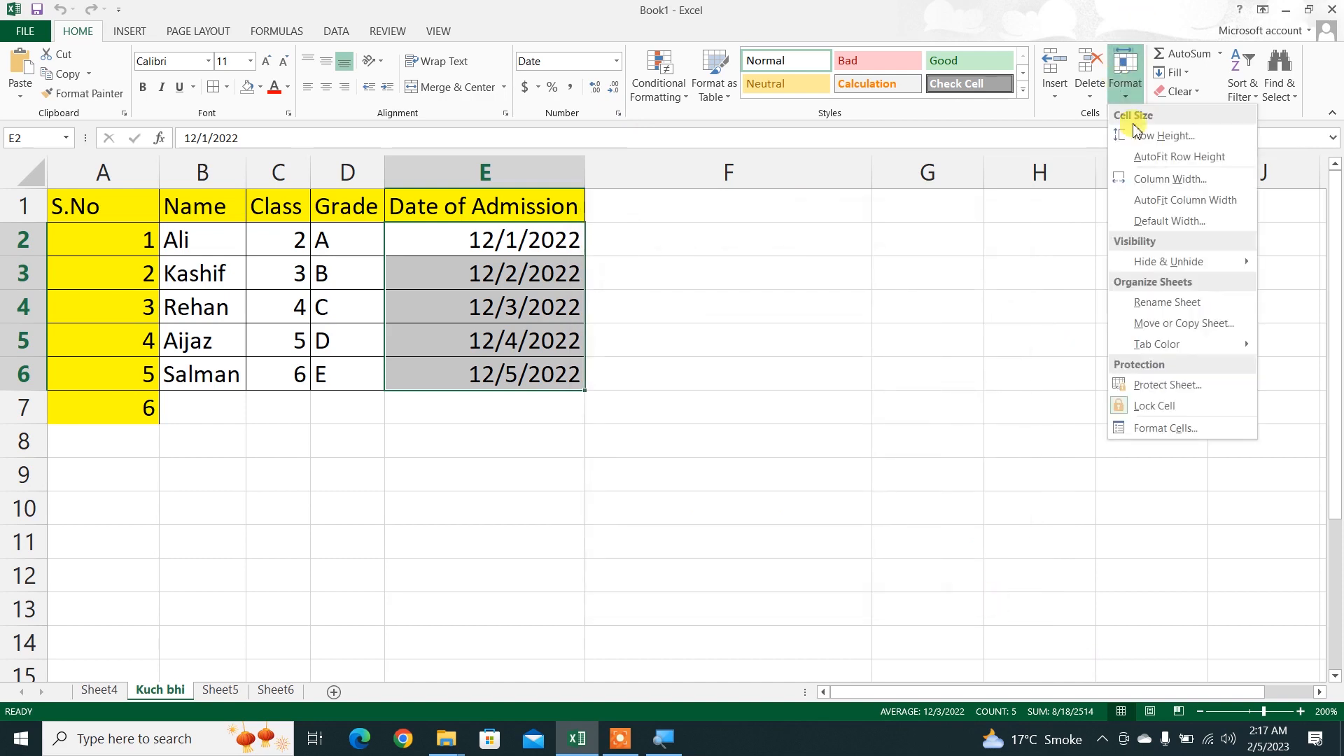
pyautogui.click(1173, 430)
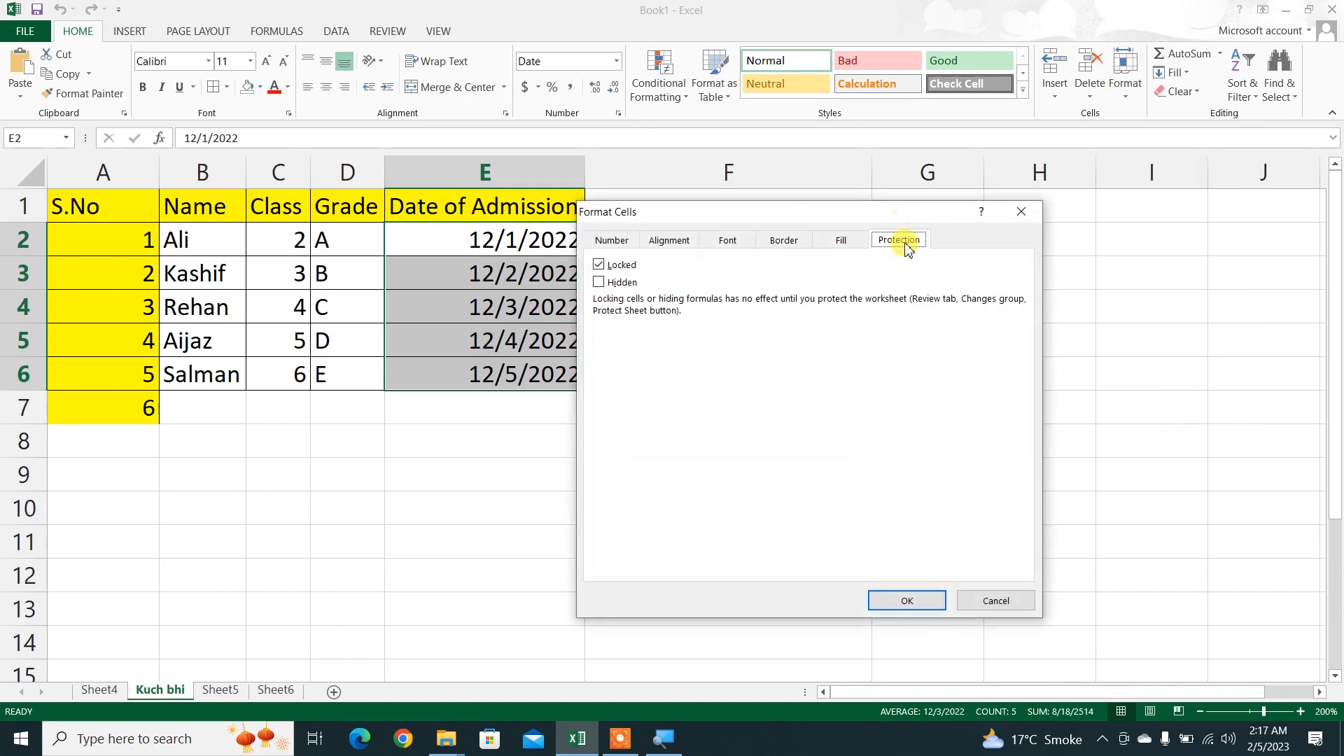
pyautogui.click(599, 265)
pyautogui.click(906, 600)
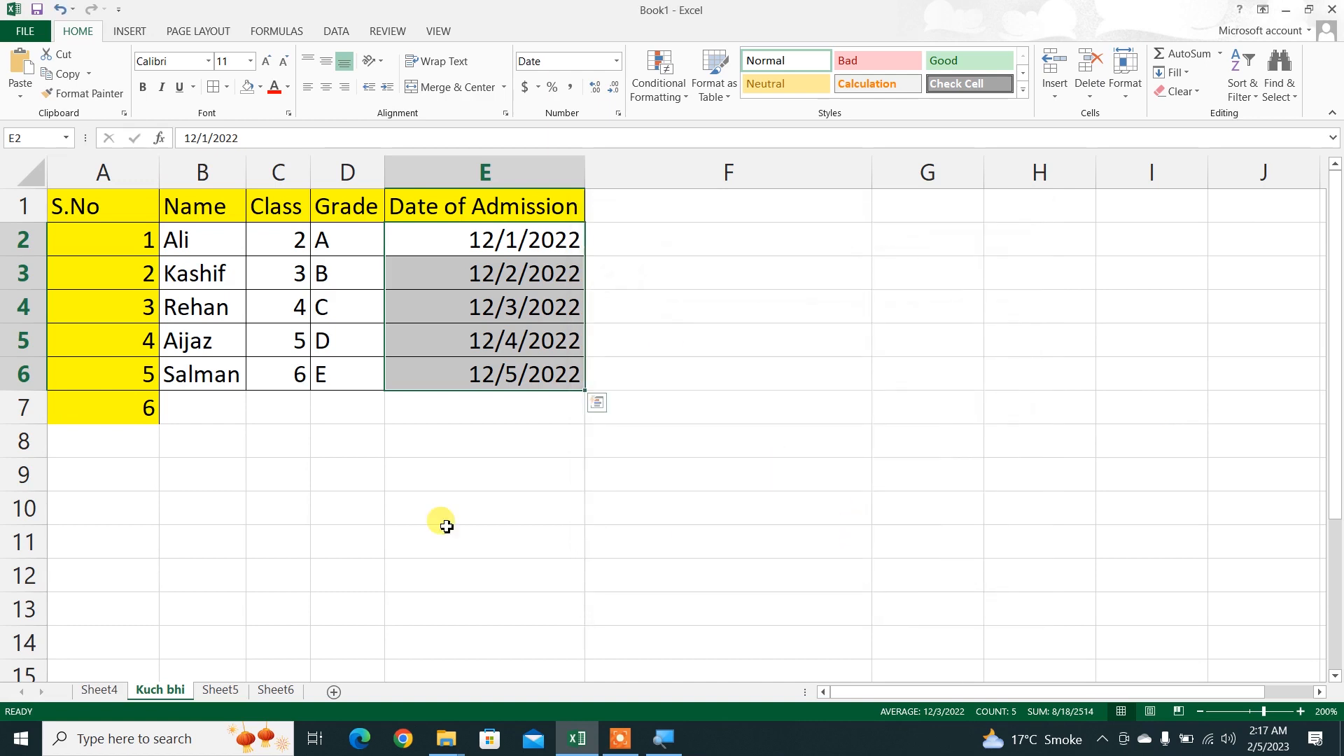
# Step: Protect the Kuch bhi sheet with a password, keeping the default user permissions, and re-enter the password as confirmation
pyautogui.click(438, 532)
pyautogui.rightClick(155, 693)
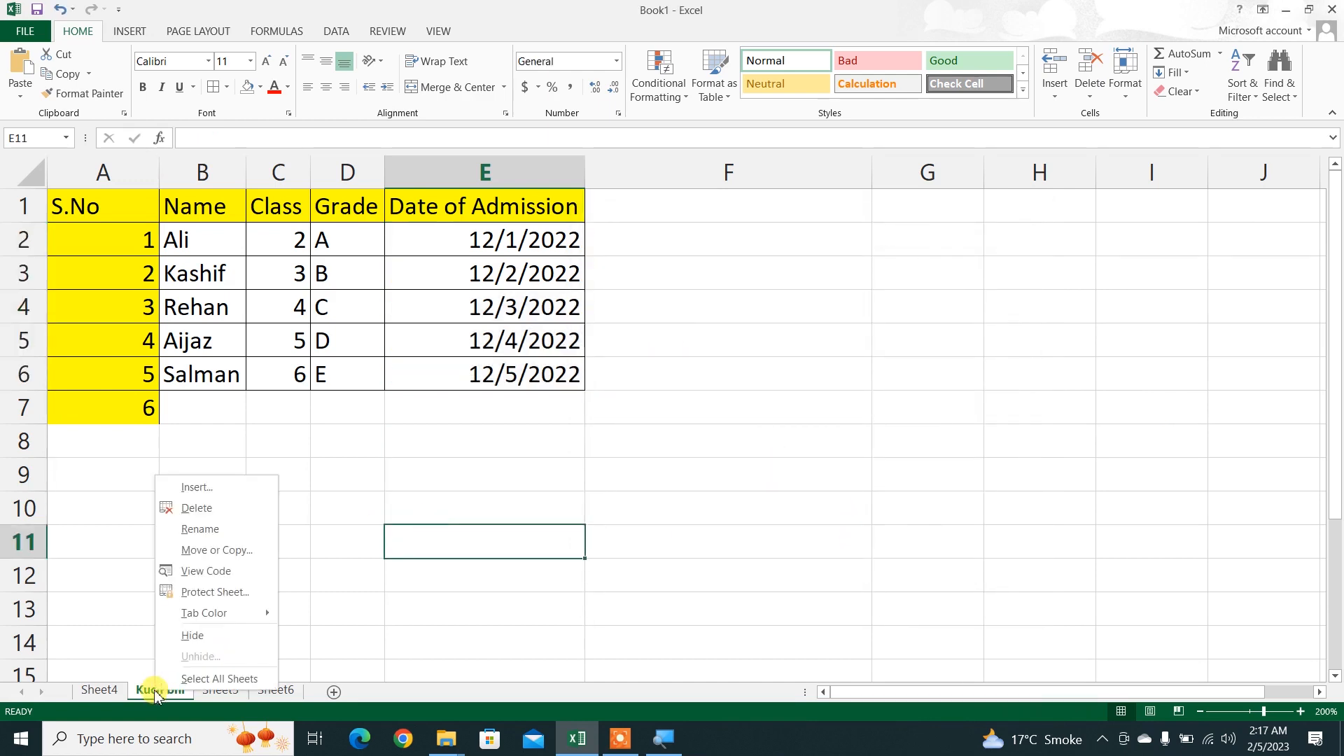
pyautogui.click(204, 593)
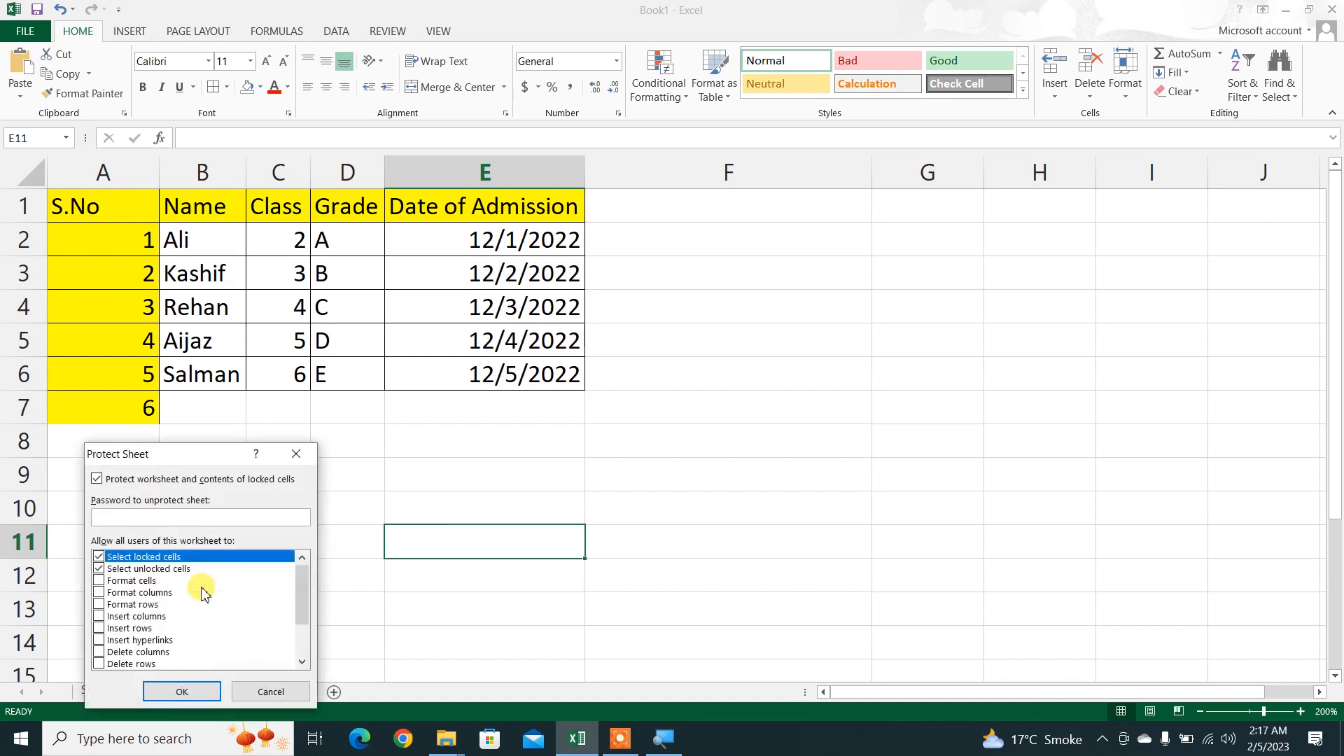
pyautogui.press('Return')
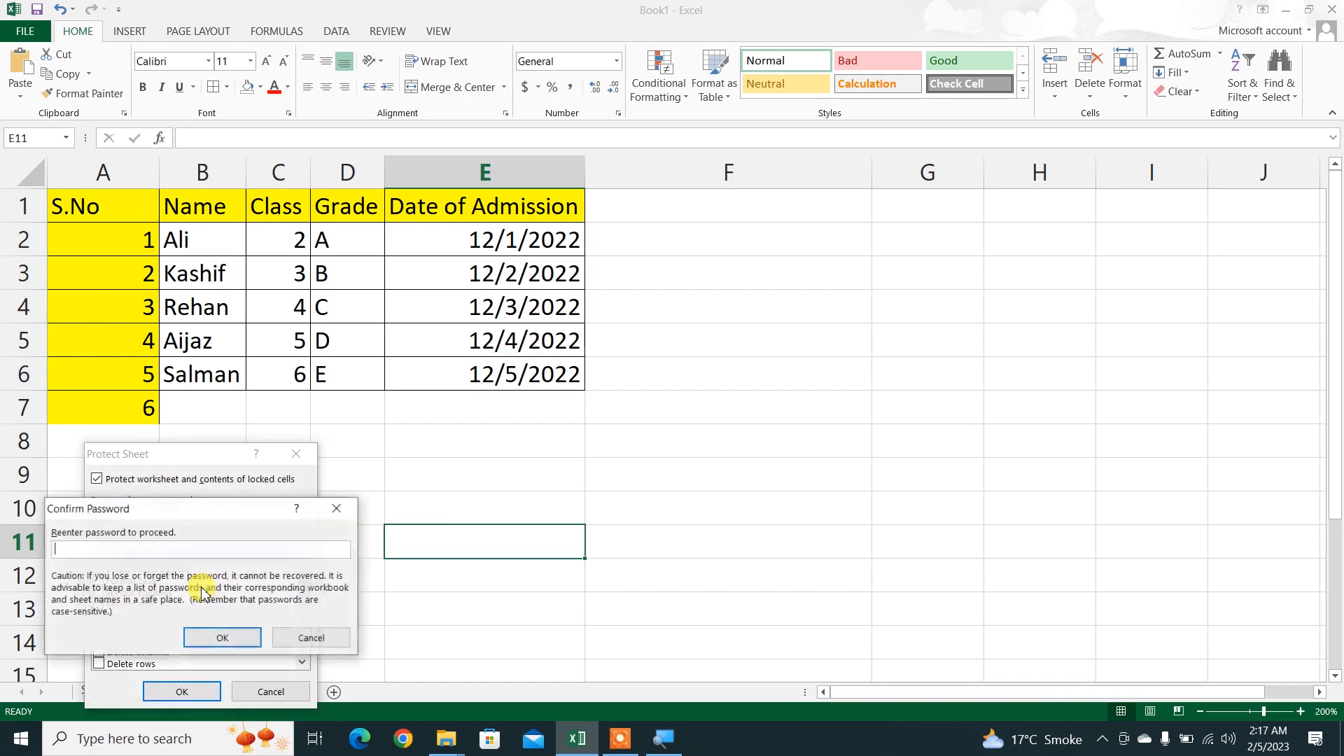
pyautogui.press('Return')
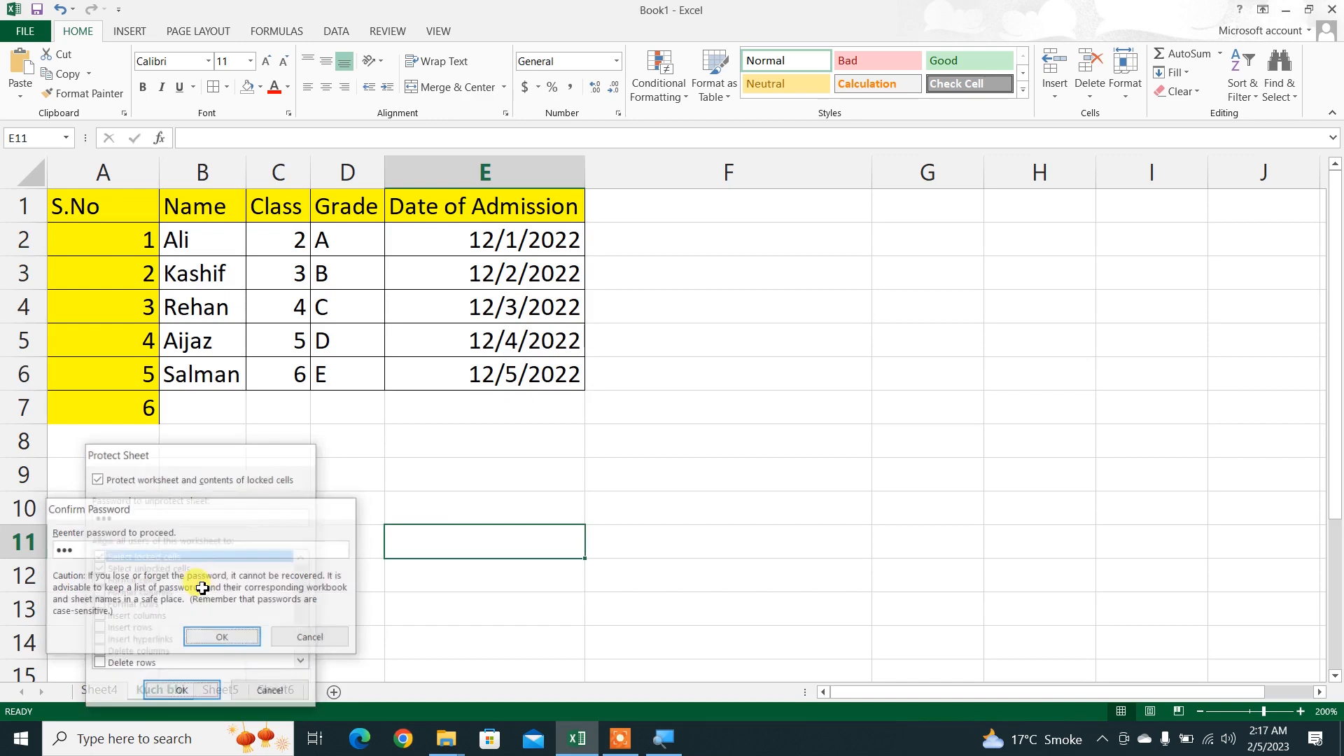
# Step: Try to edit the grade in D4 and the name in B5 on the protected sheet
pyautogui.doubleClick(315, 231)
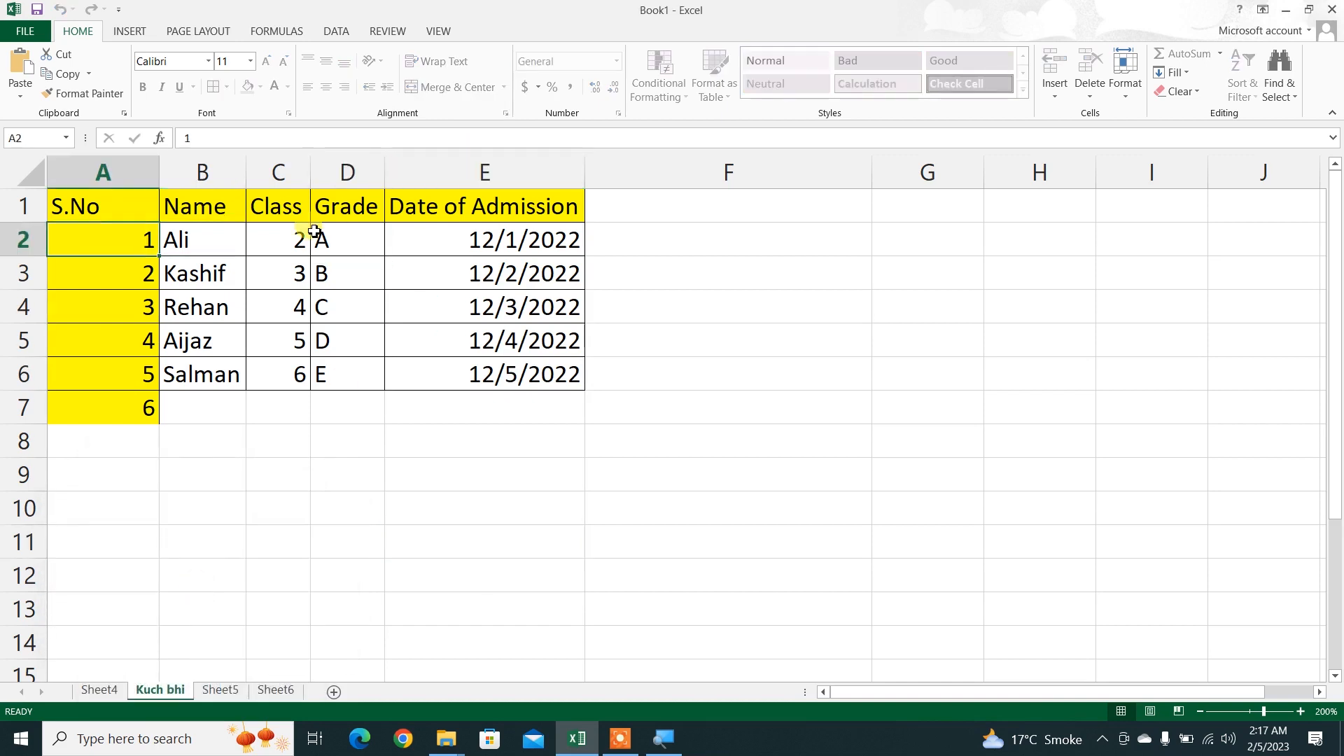
pyautogui.doubleClick(334, 308)
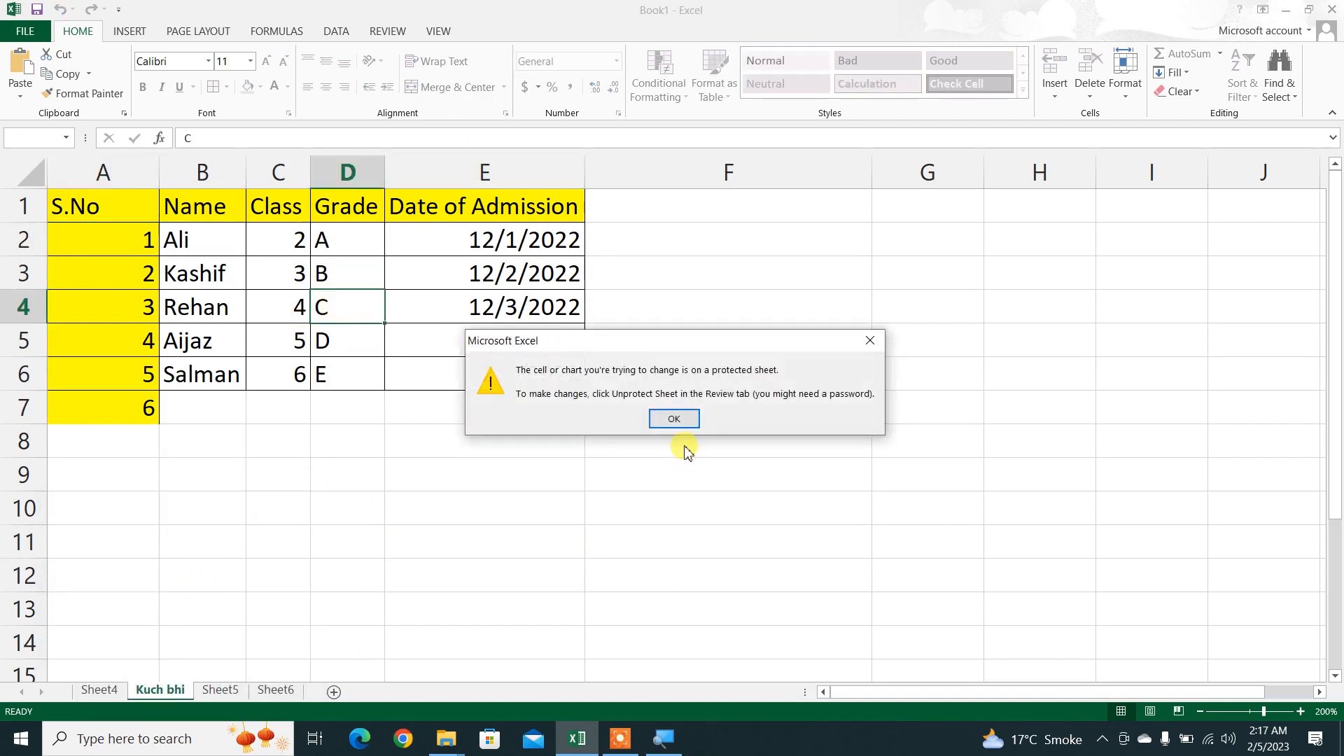
pyautogui.click(673, 419)
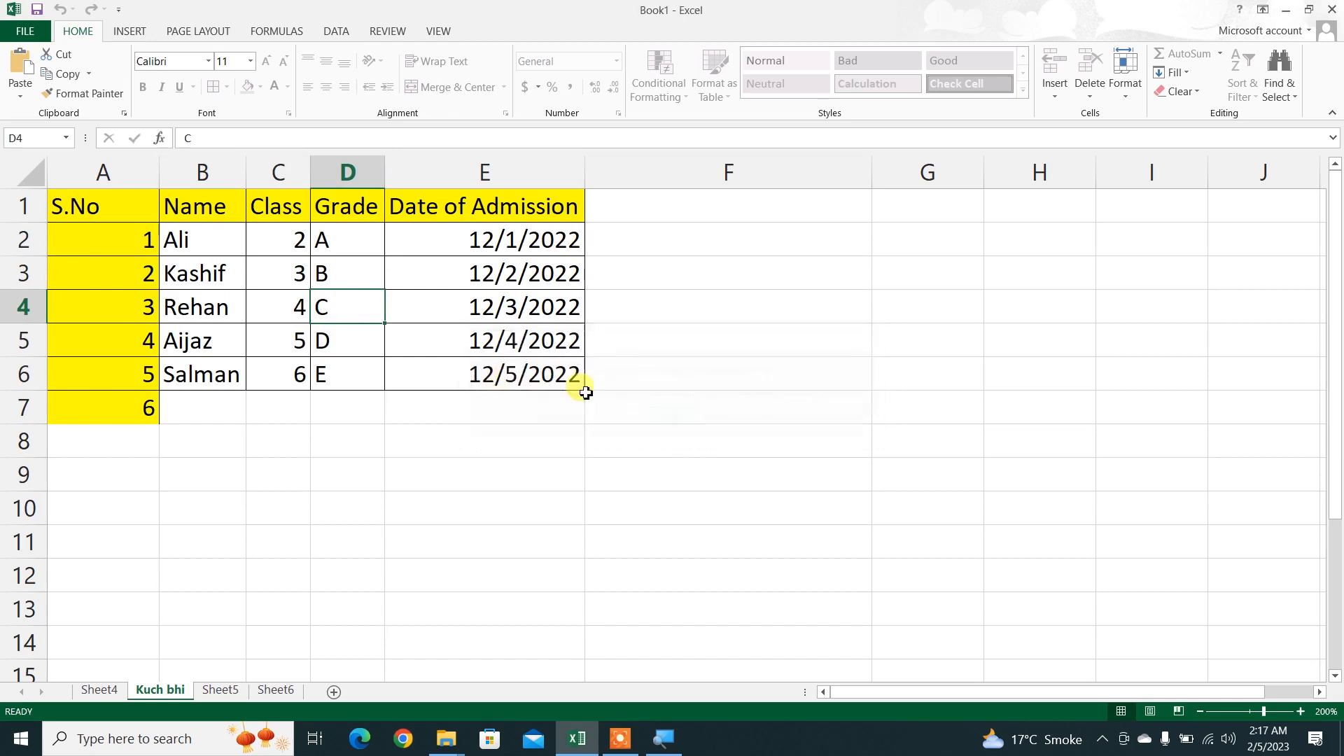
pyautogui.doubleClick(206, 337)
pyautogui.click(657, 420)
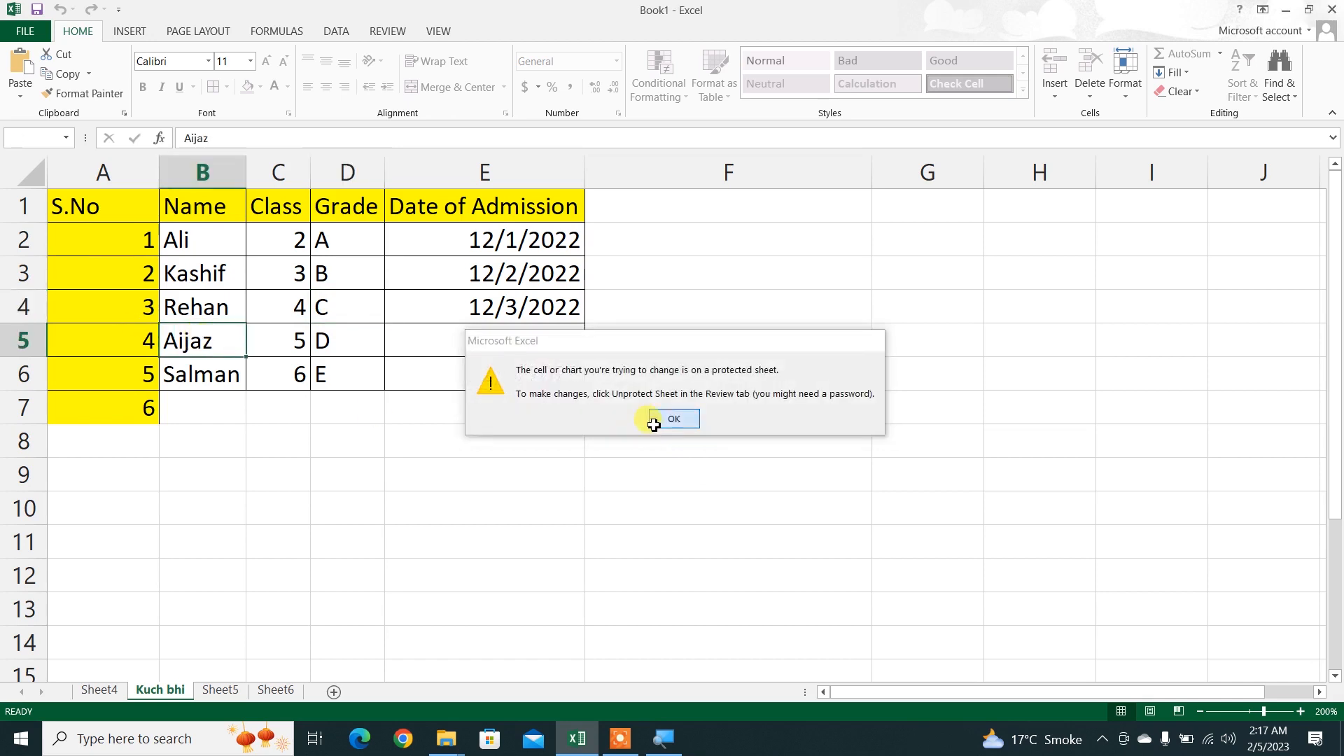
# Step: Change the admission date in the unlocked cell E5 to 12/6/2022
pyautogui.doubleClick(494, 334)
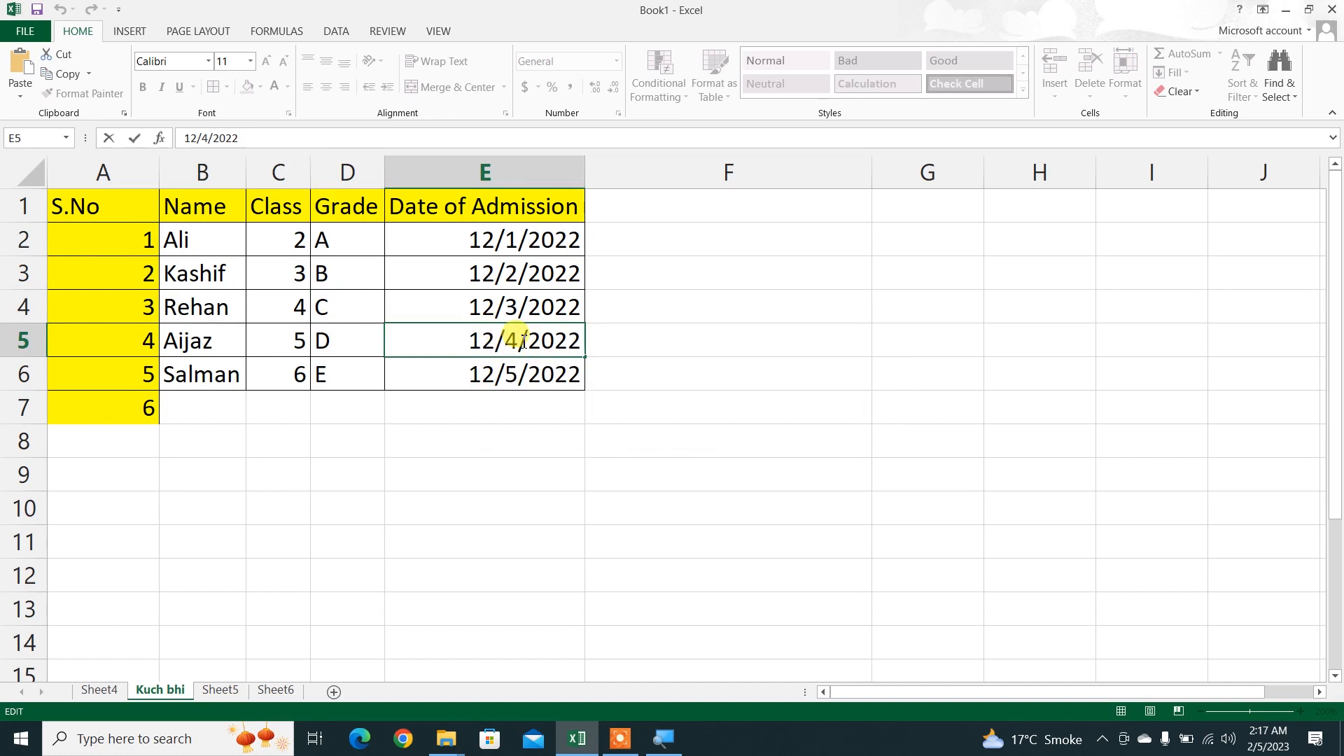
pyautogui.moveTo(522, 343); pyautogui.dragTo(512, 343)
pyautogui.write('6')
pyautogui.press('Return')
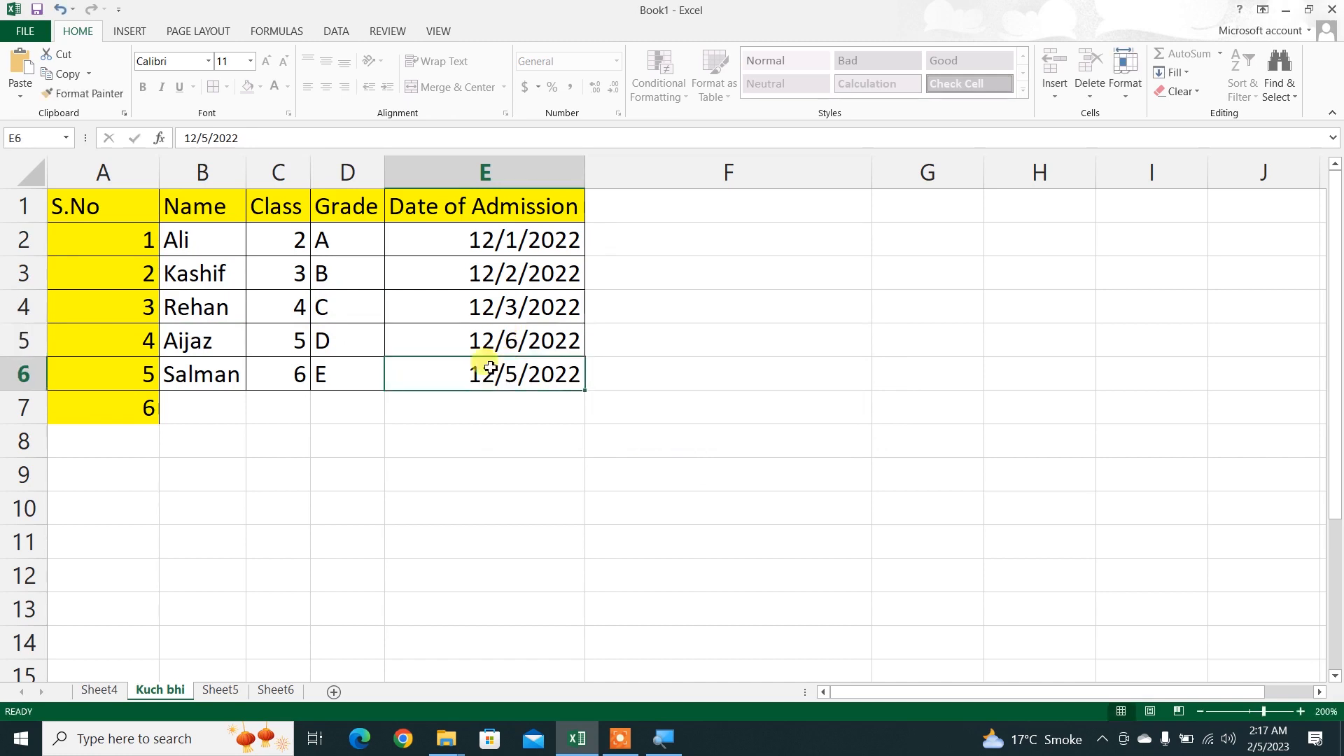
pyautogui.click(467, 416)
pyautogui.moveTo(471, 246); pyautogui.dragTo(483, 374)
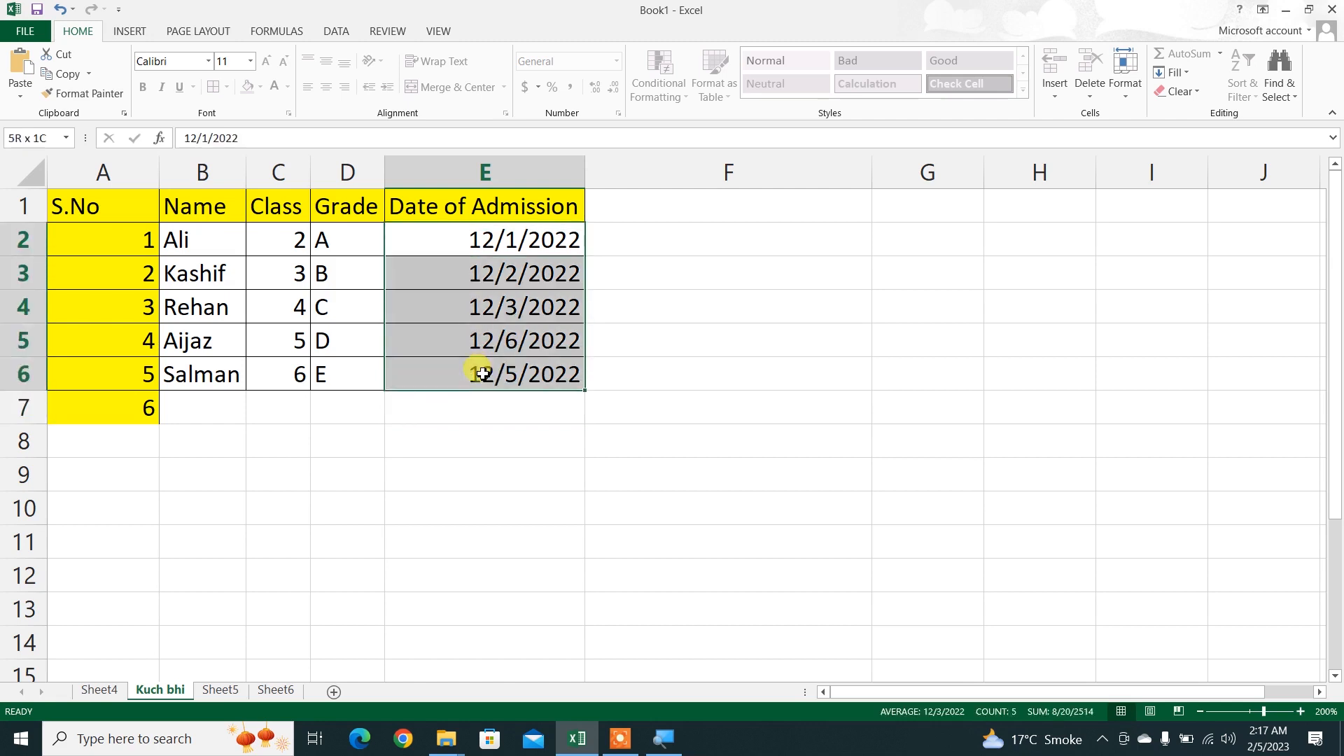
pyautogui.click(474, 246)
pyautogui.hotkey('ctrl', 'Down')
pyautogui.doubleClick(481, 340)
pyautogui.press('Return')
pyautogui.click(459, 417)
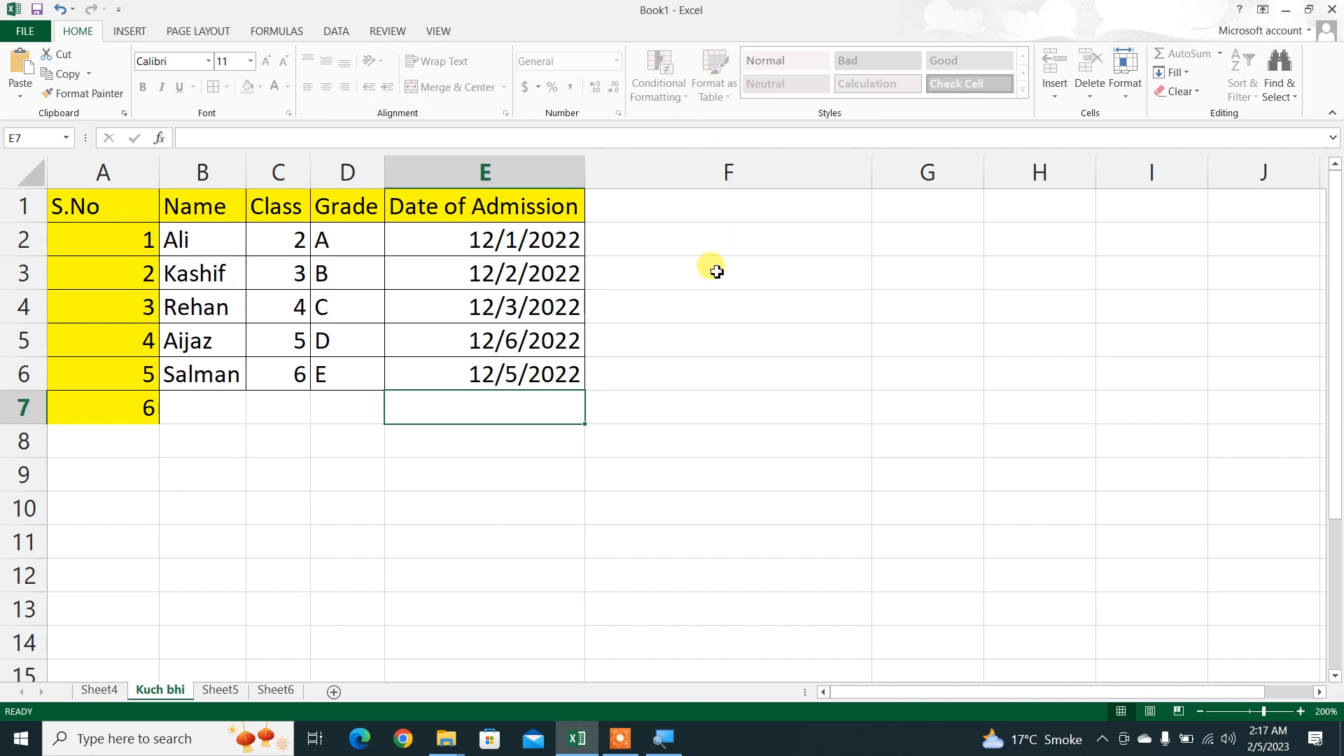
# Step: Remove the protection from the Kuch bhi sheet by entering its sheet password
pyautogui.rightClick(162, 693)
pyautogui.click(188, 592)
pyautogui.write('12')
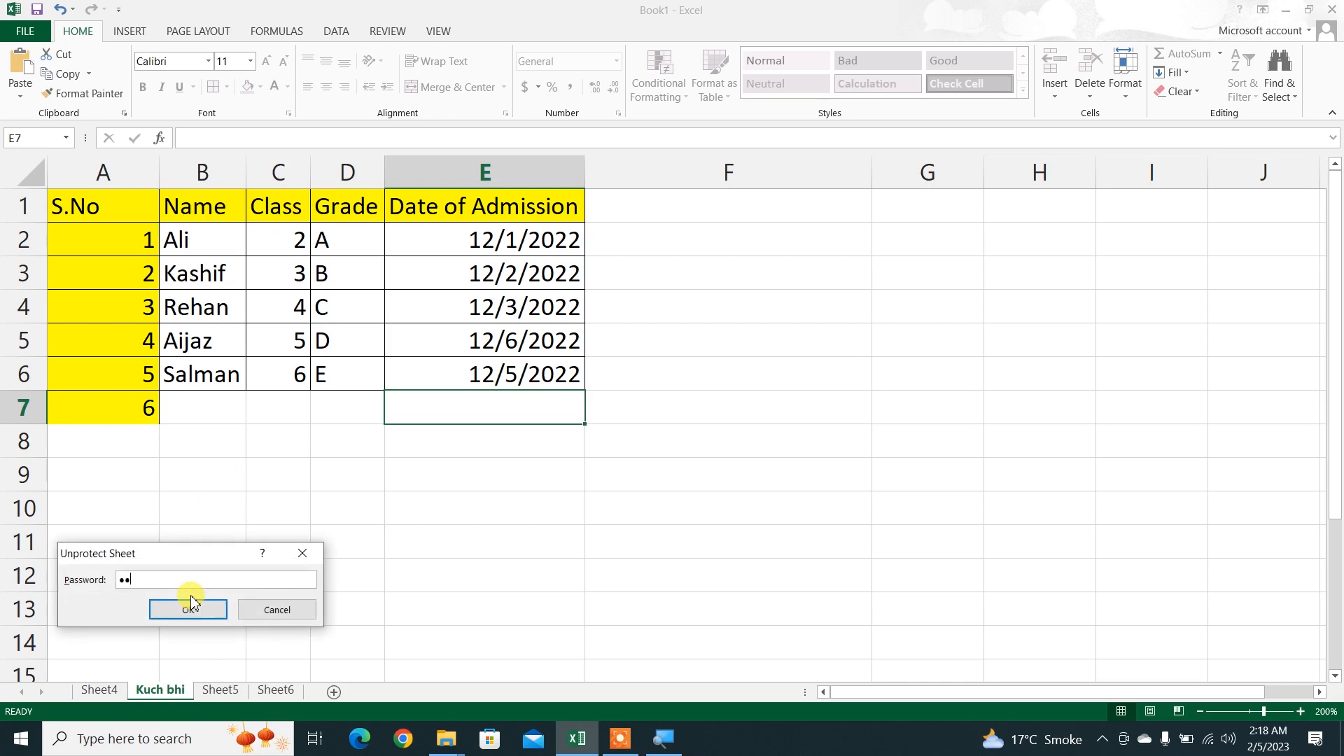
pyautogui.click(190, 601)
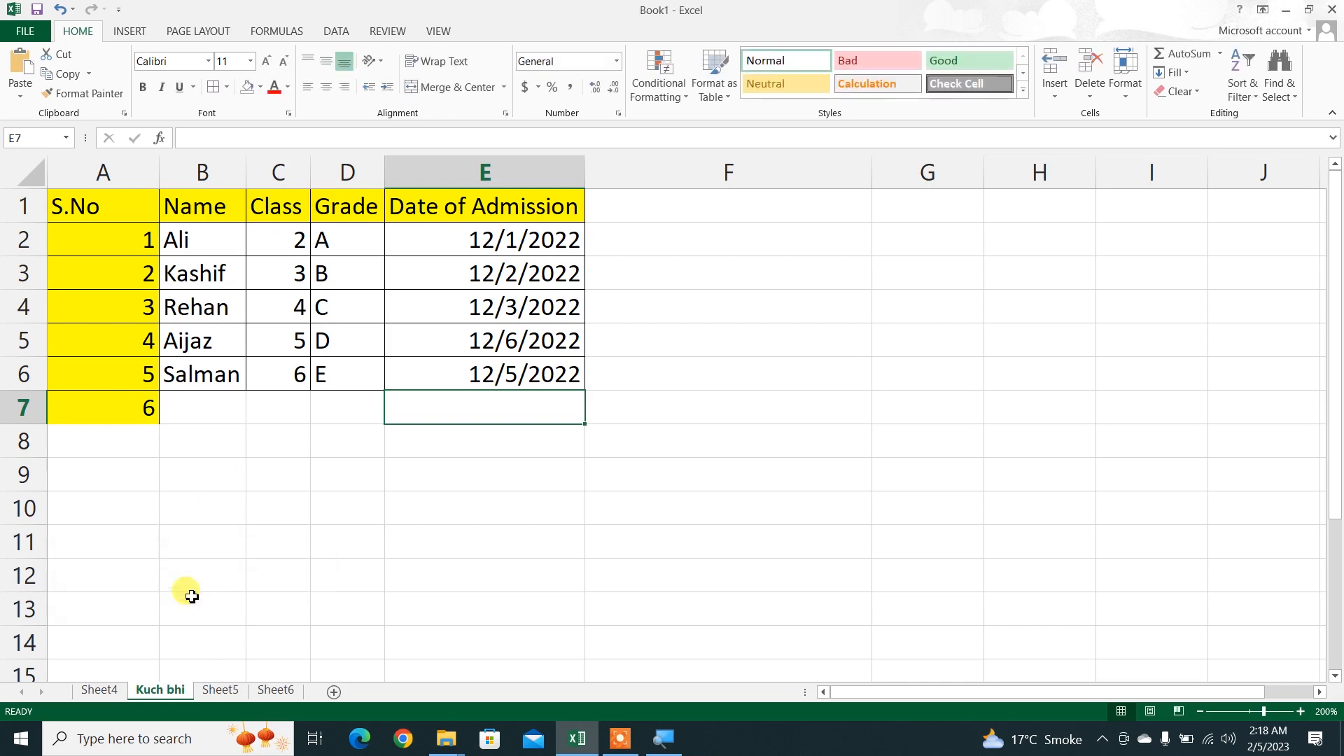
# Step: Protect the Kuch bhi sheet without a password, additionally allowing users to insert columns and insert rows
pyautogui.rightClick(159, 691)
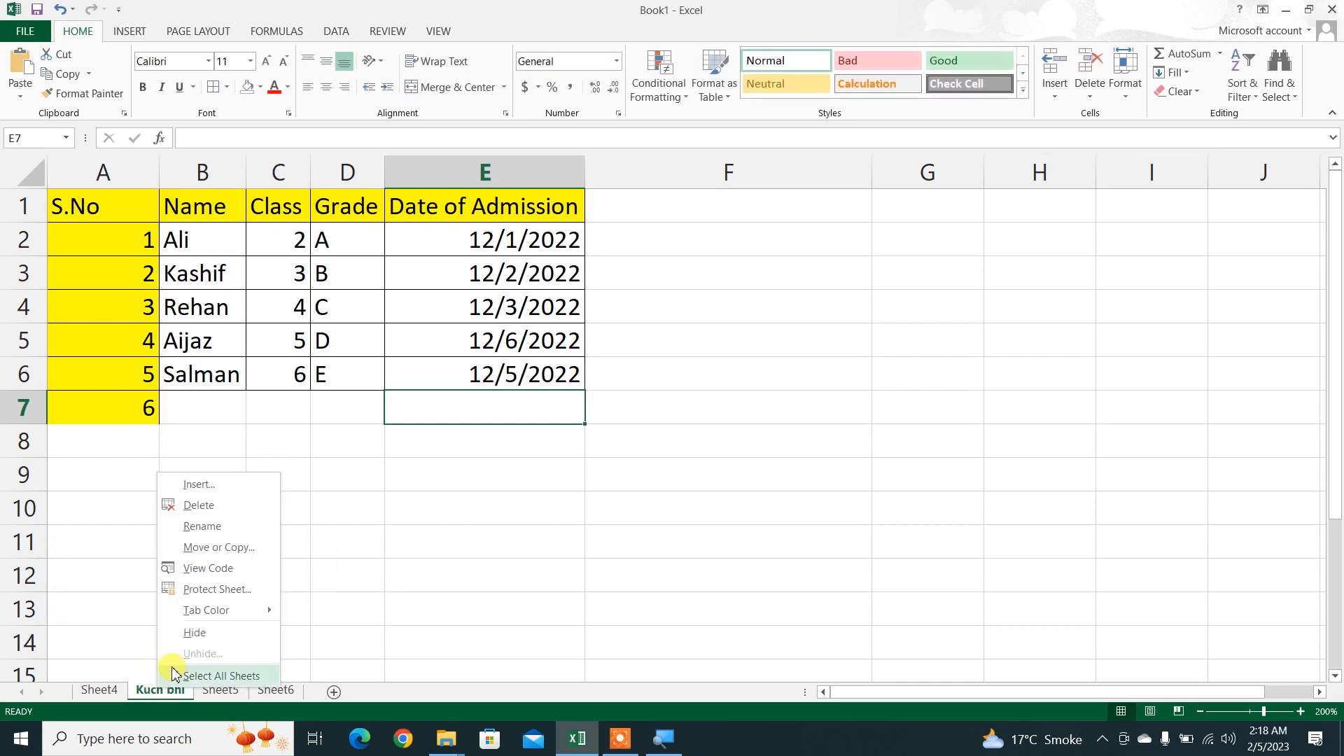
pyautogui.click(201, 587)
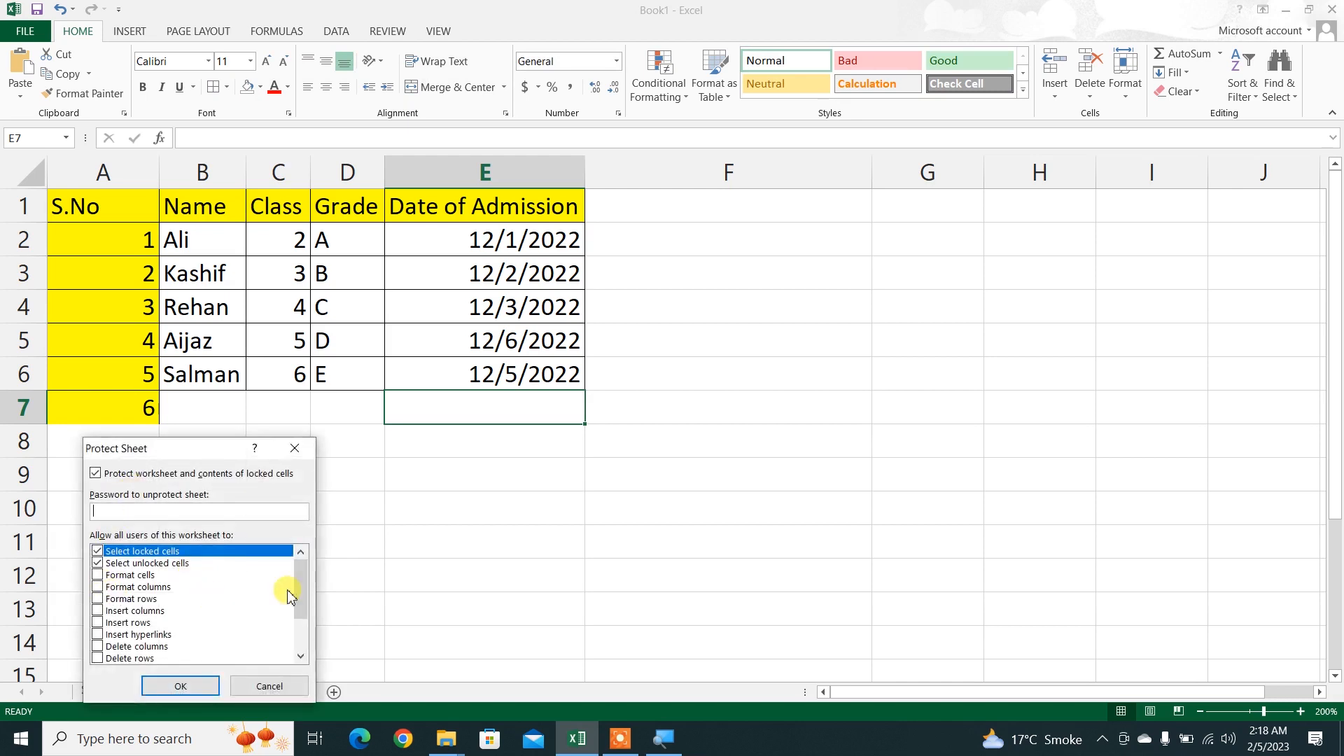
pyautogui.click(116, 615)
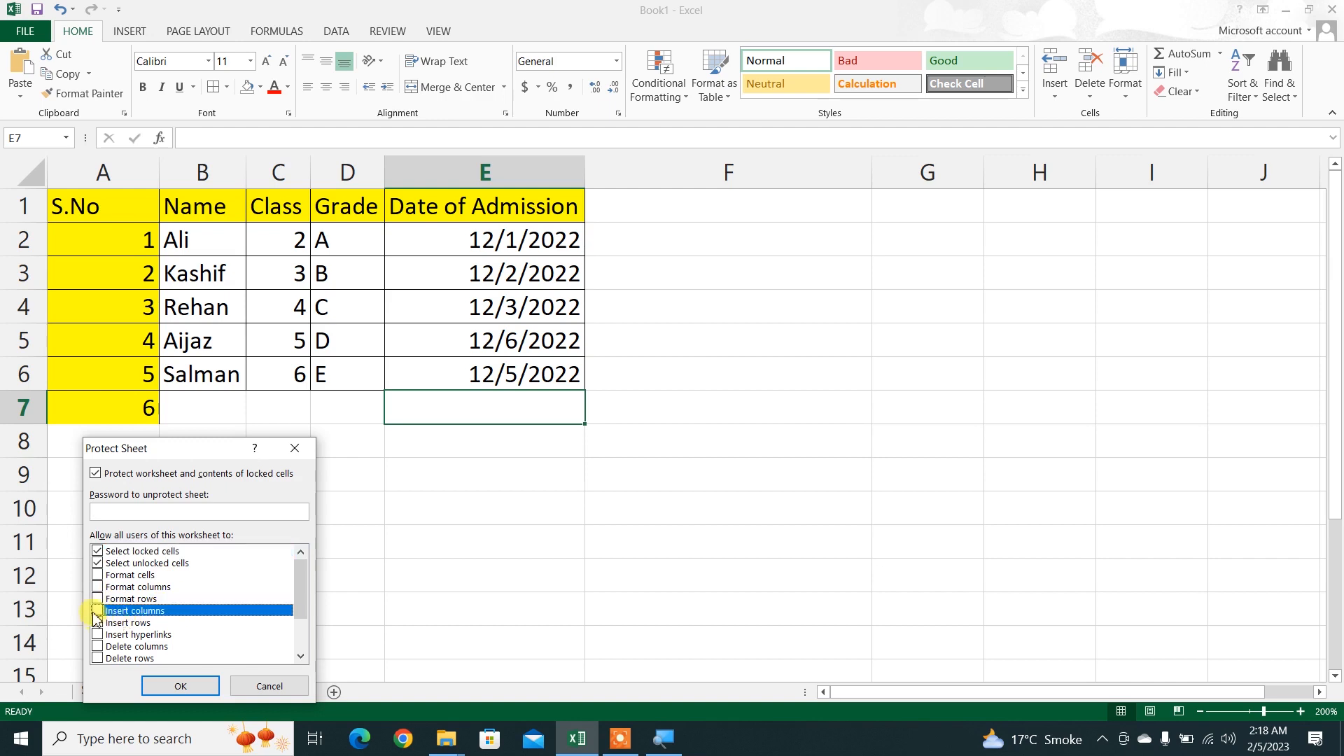
pyautogui.click(98, 612)
pyautogui.click(98, 623)
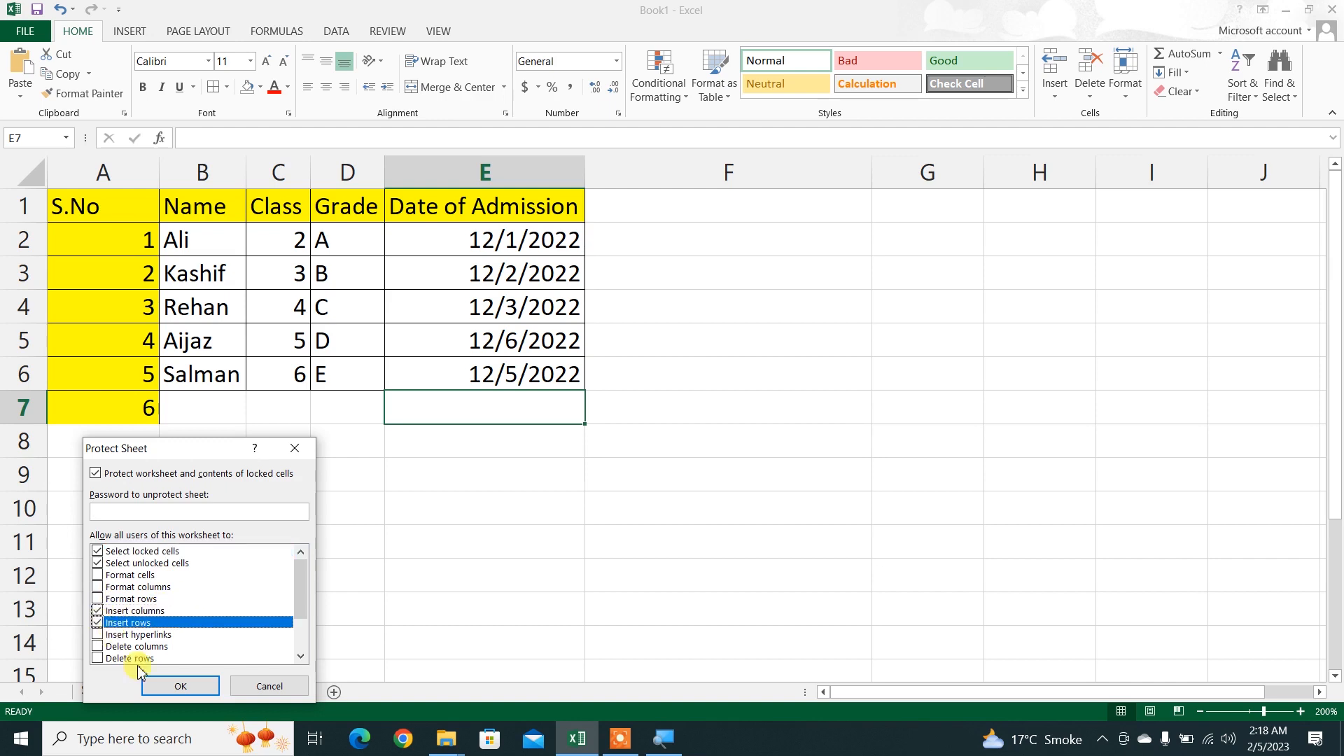
pyautogui.click(172, 686)
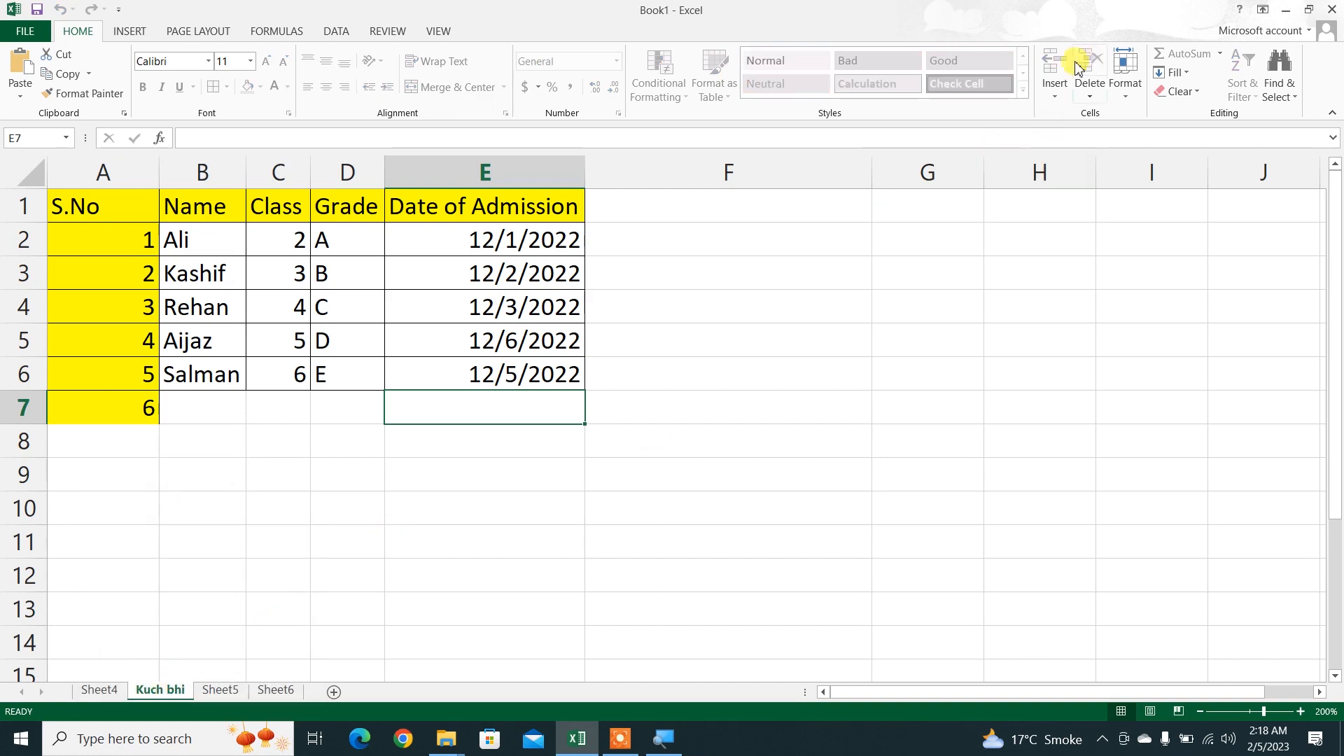
# Step: Insert a blank row above row 3 on the protected sheet, and undo the insertion
pyautogui.click(1053, 98)
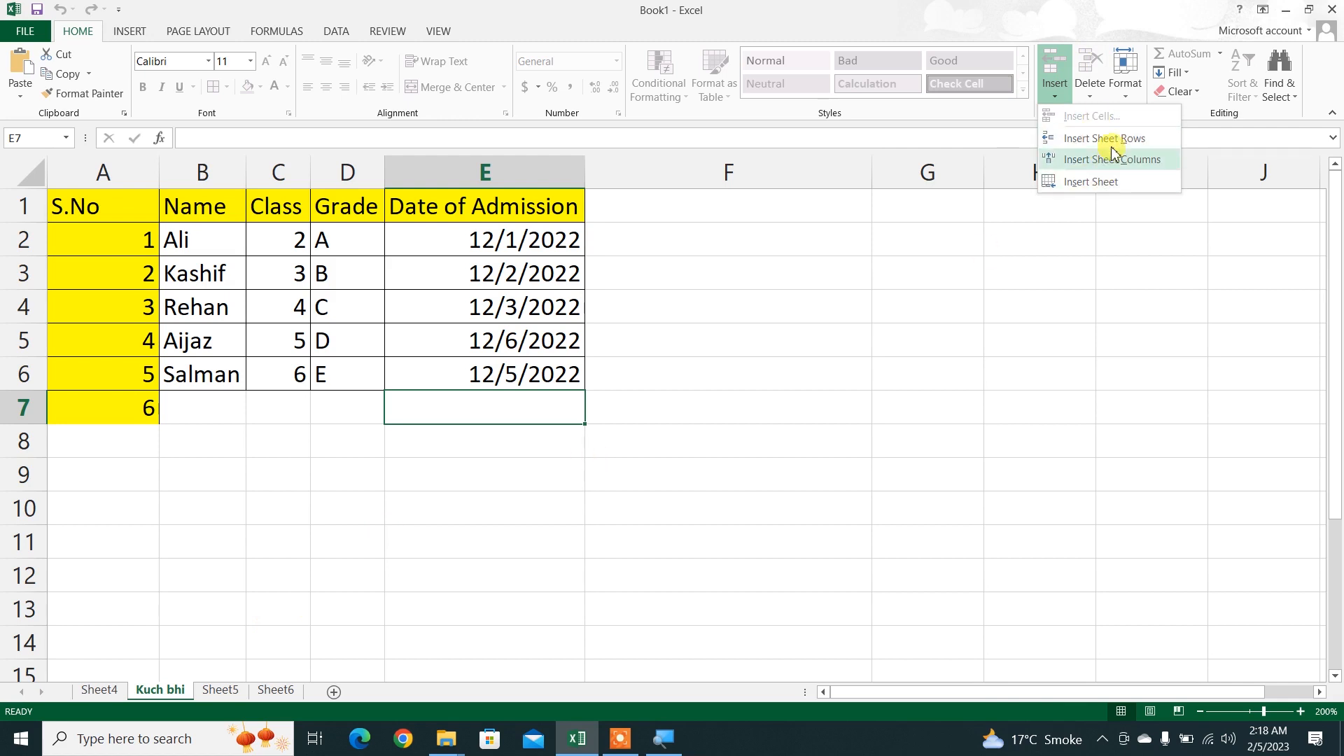
pyautogui.click(643, 393)
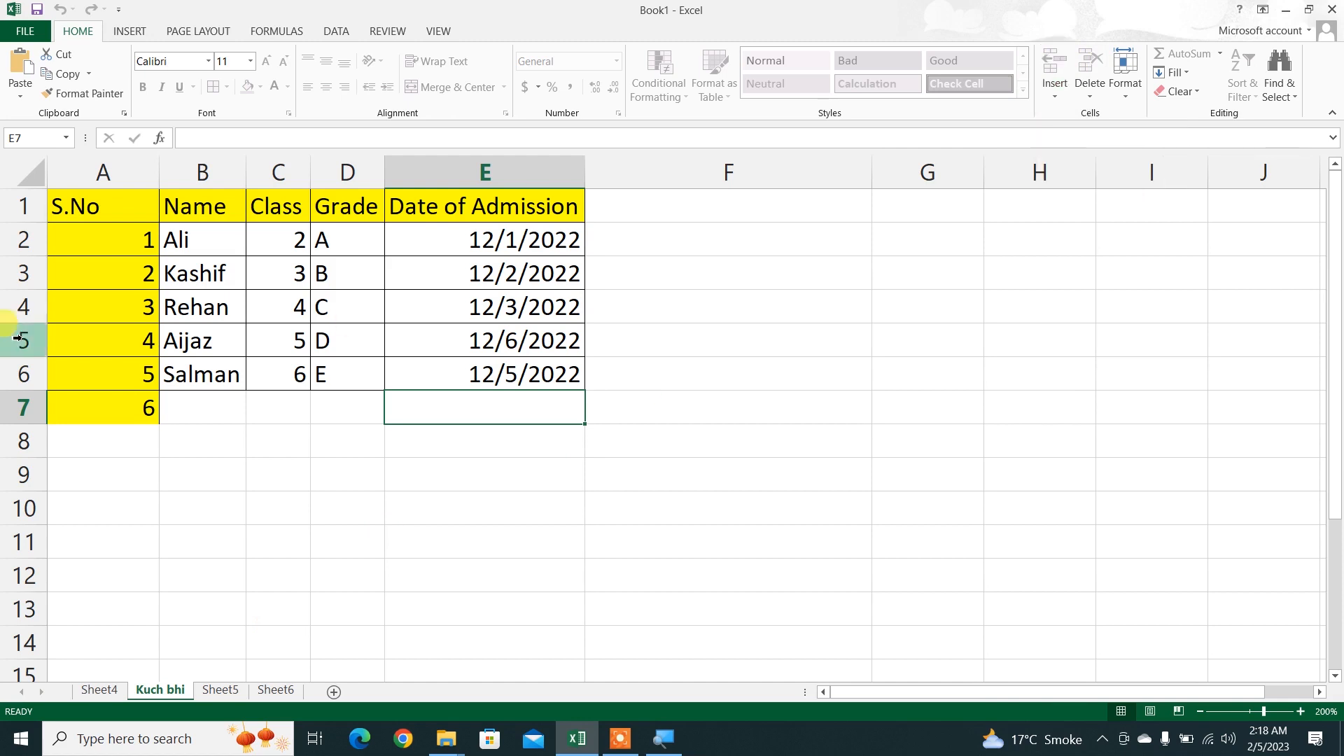
pyautogui.click(7, 274)
pyautogui.rightClick(3, 282)
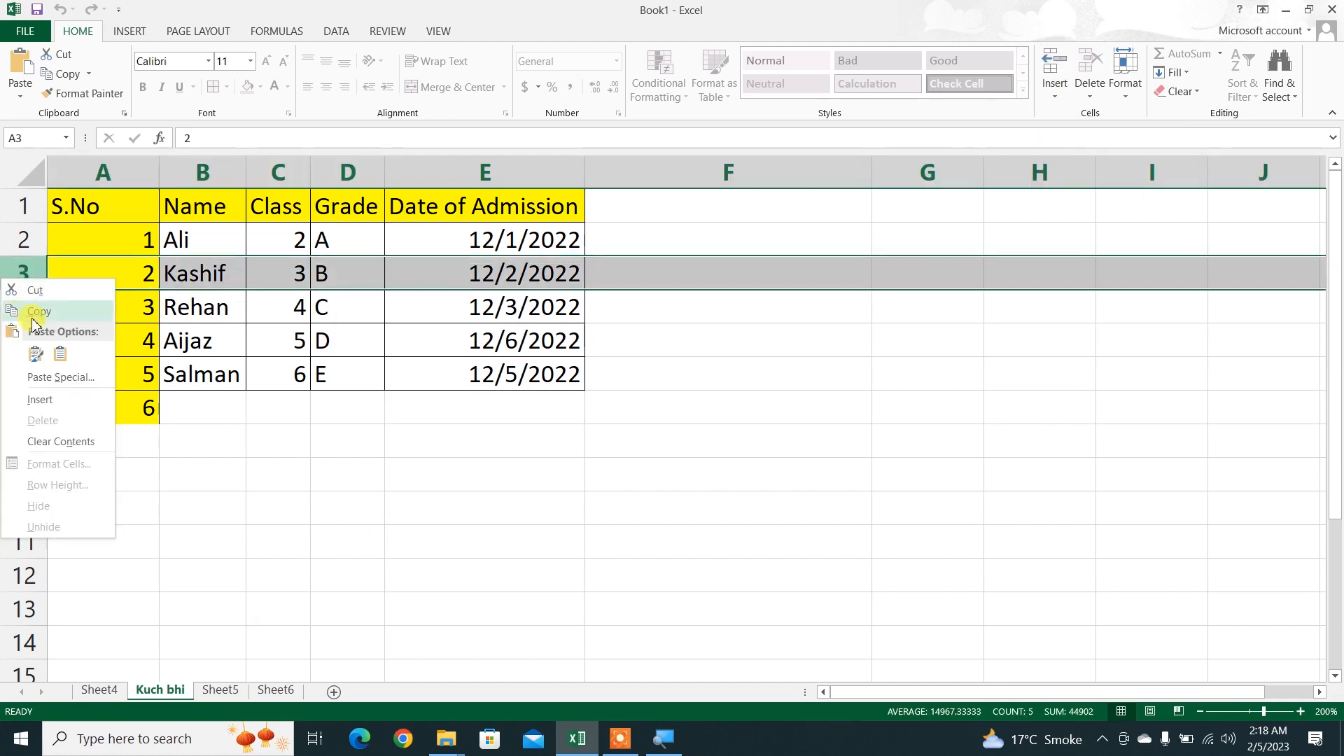
pyautogui.click(56, 399)
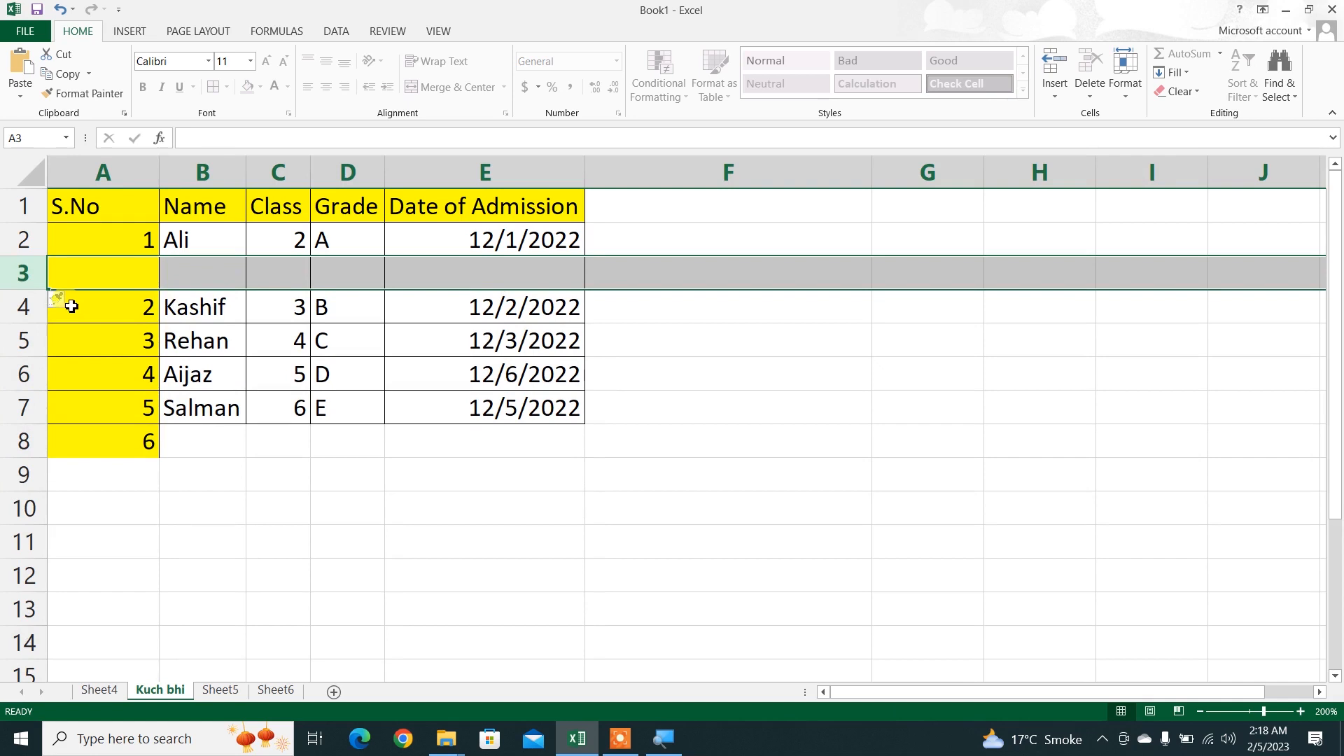
pyautogui.hotkey('ctrl', 'z')
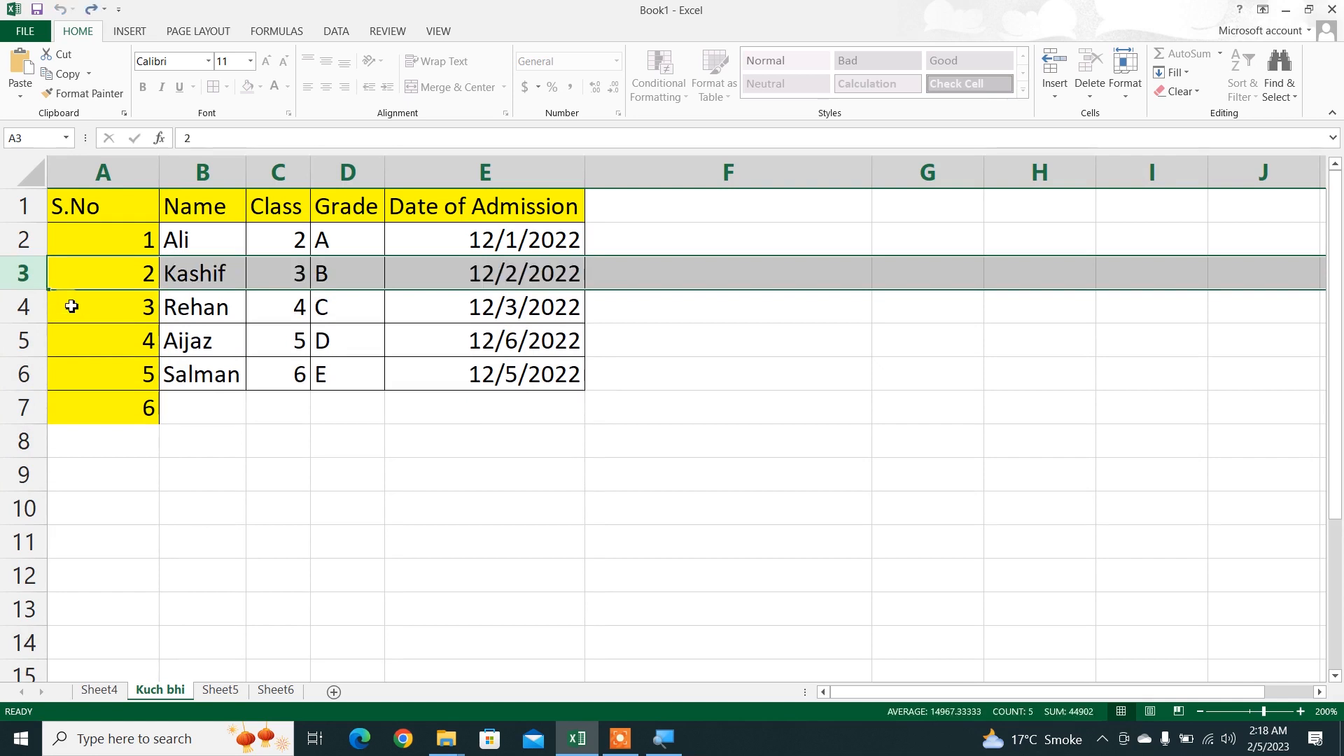
# Step: Insert a blank column before the Name column on the protected sheet
pyautogui.click(196, 174)
pyautogui.rightClick(194, 175)
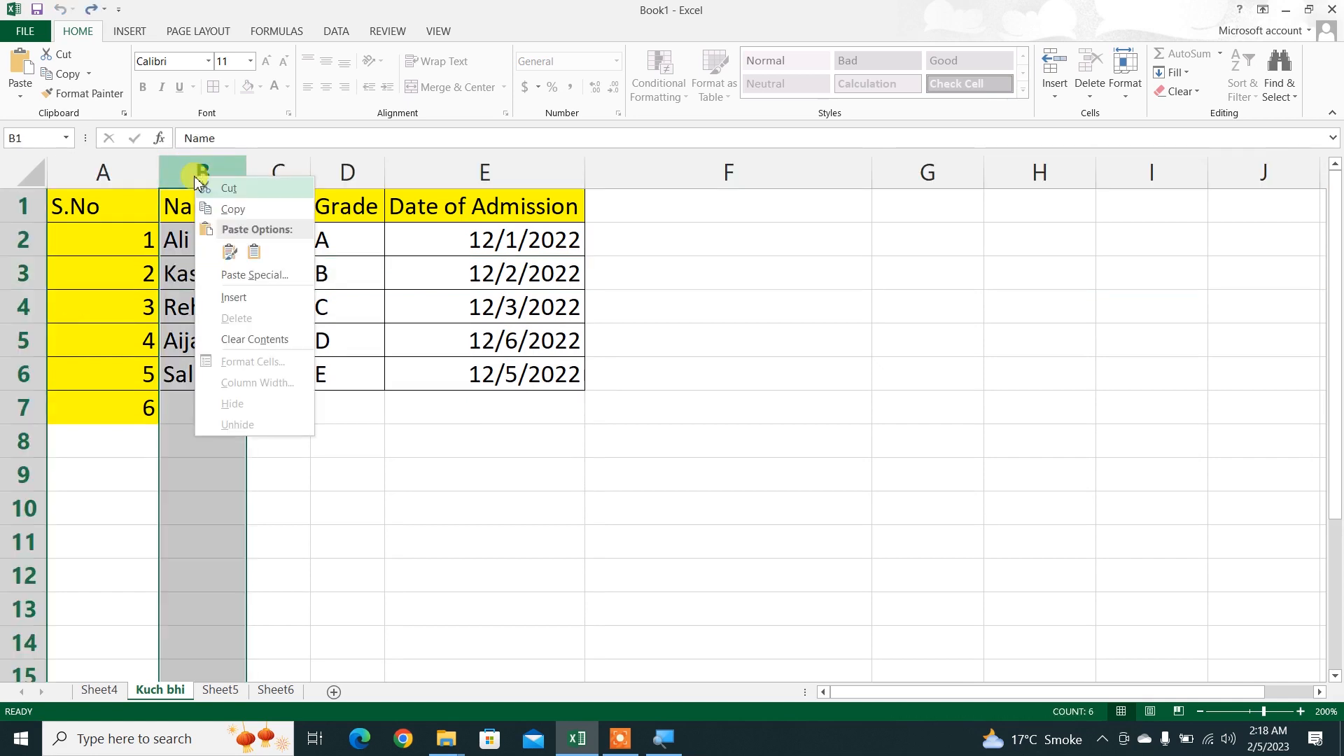
pyautogui.click(255, 305)
pyautogui.click(340, 440)
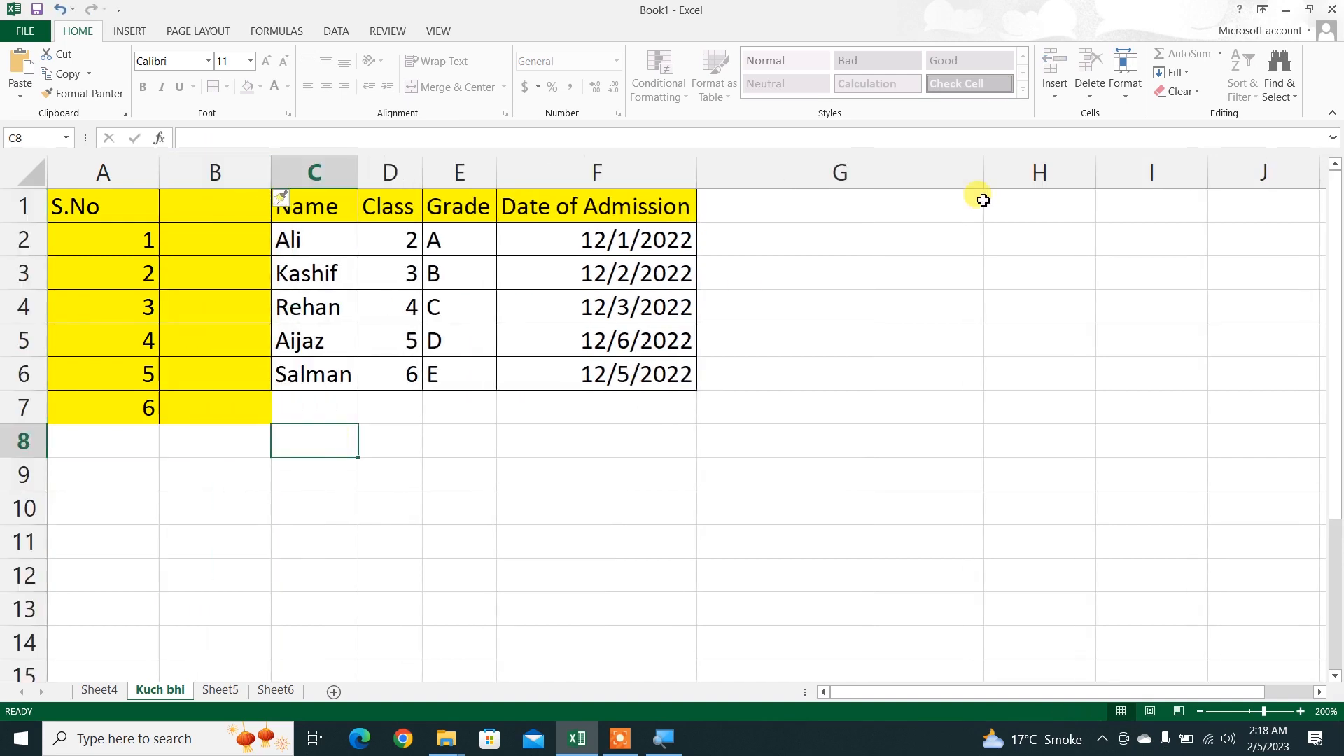
pyautogui.click(1124, 94)
pyautogui.click(900, 315)
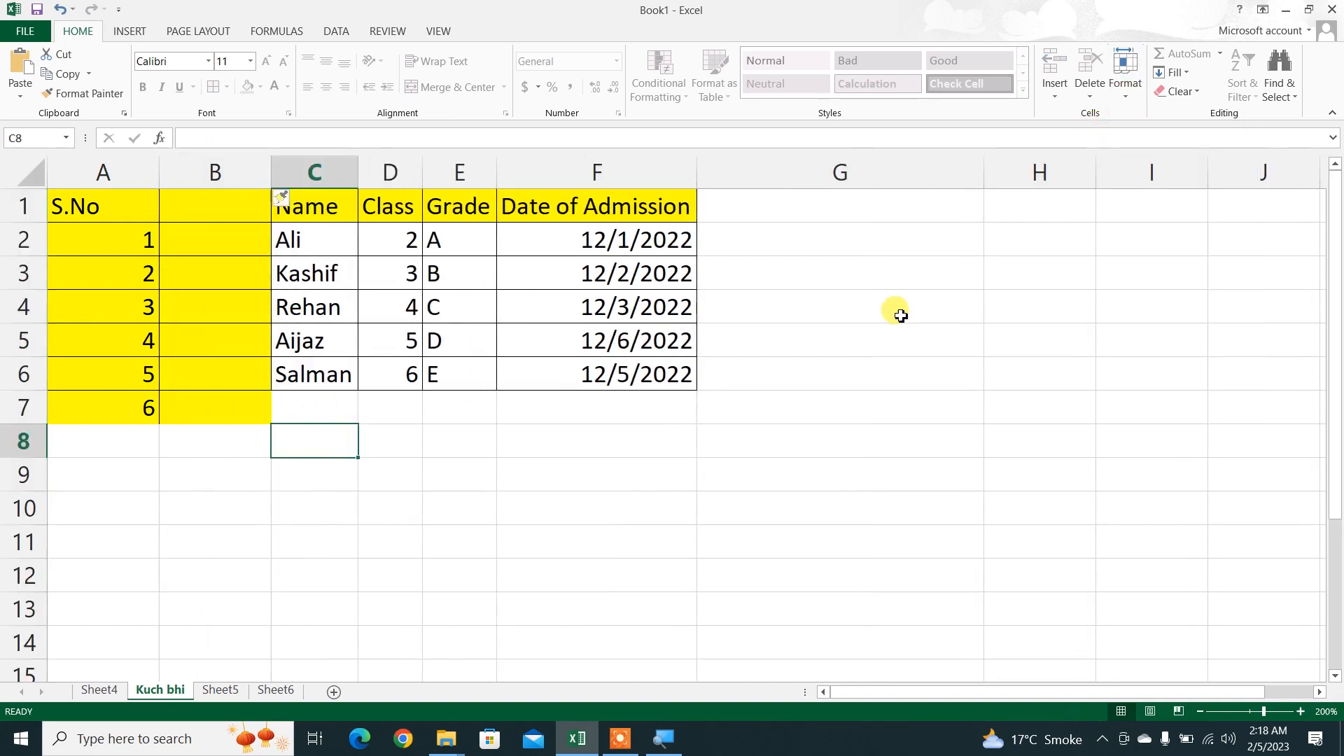